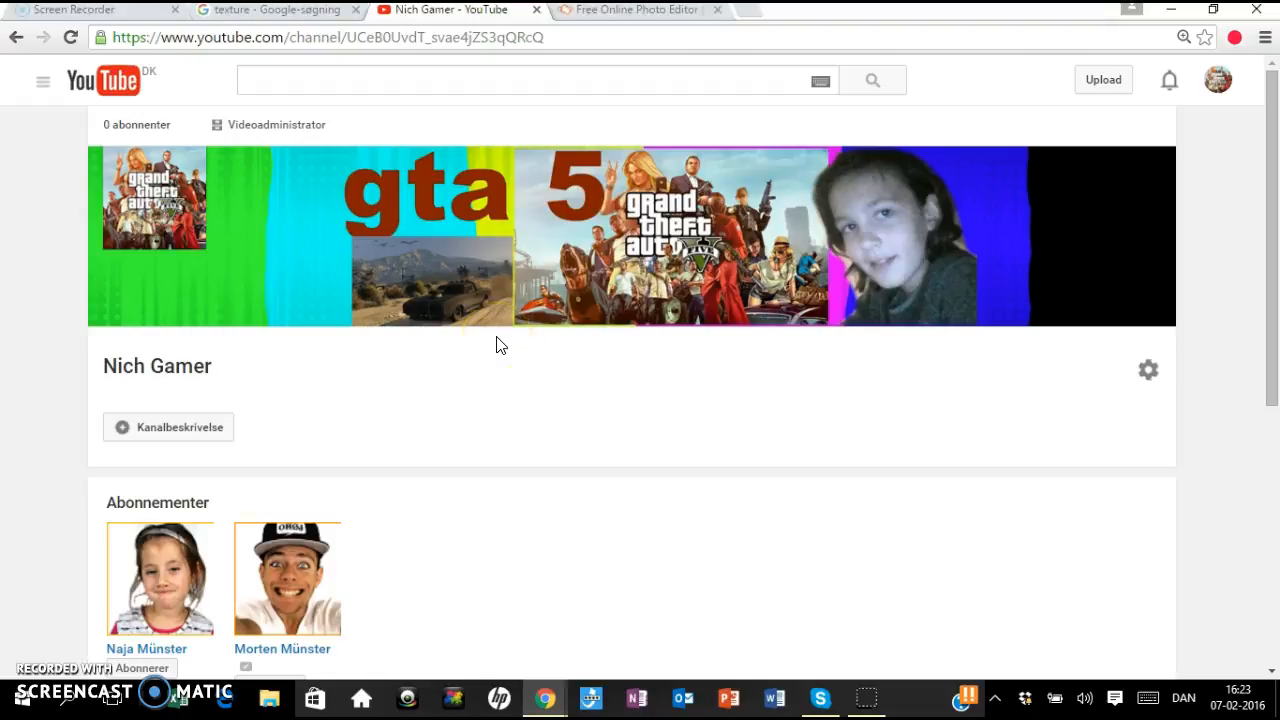
Replace the open photo editor tab with a new one, search Google for picmonkey and open the PicMonkey home page
{"action": "left_click", "coordinate": [716, 11]}
{"action": "left_click", "coordinate": [576, 12]}
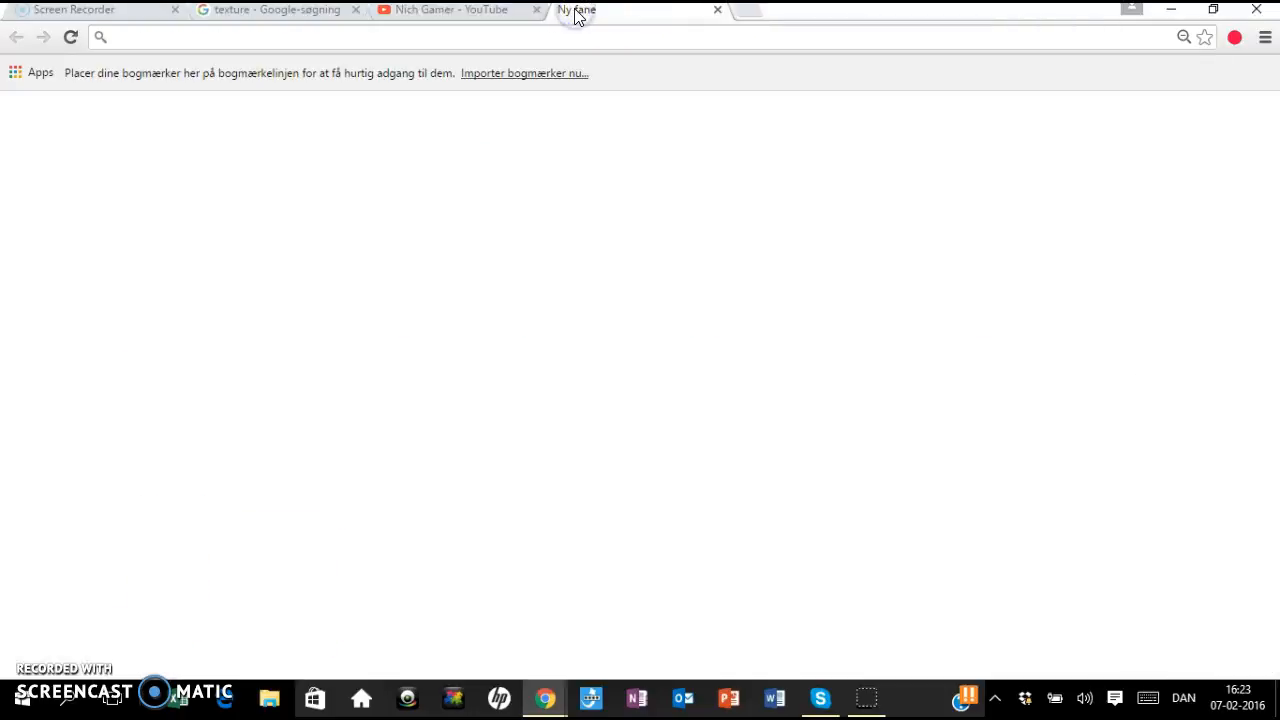
{"action": "type", "text": "picm"}
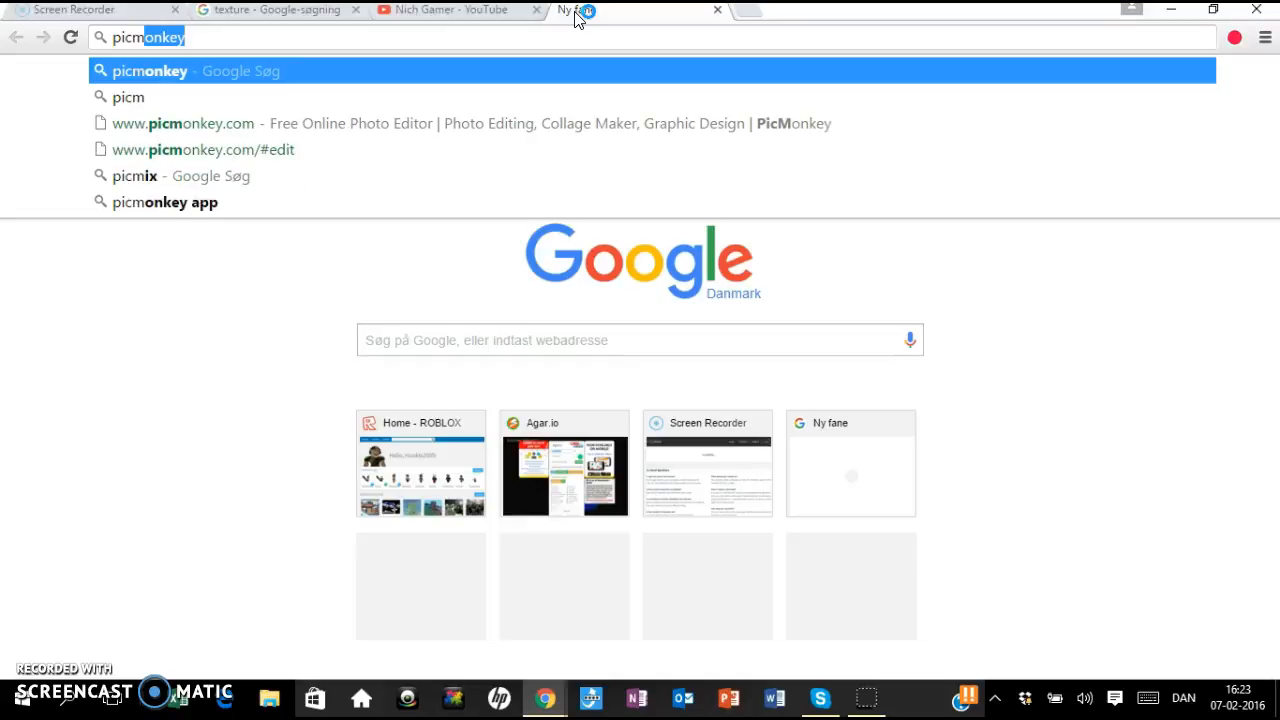
{"action": "key", "text": "Return"}
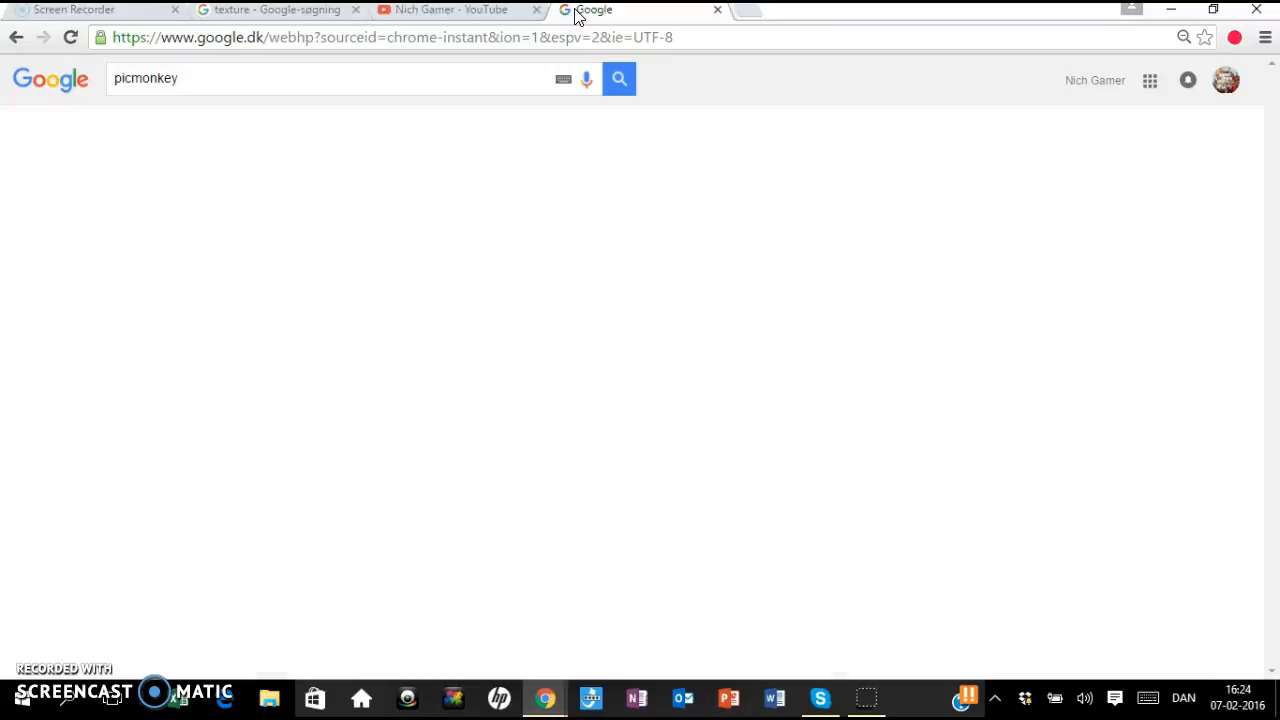
{"action": "left_click", "coordinate": [229, 216]}
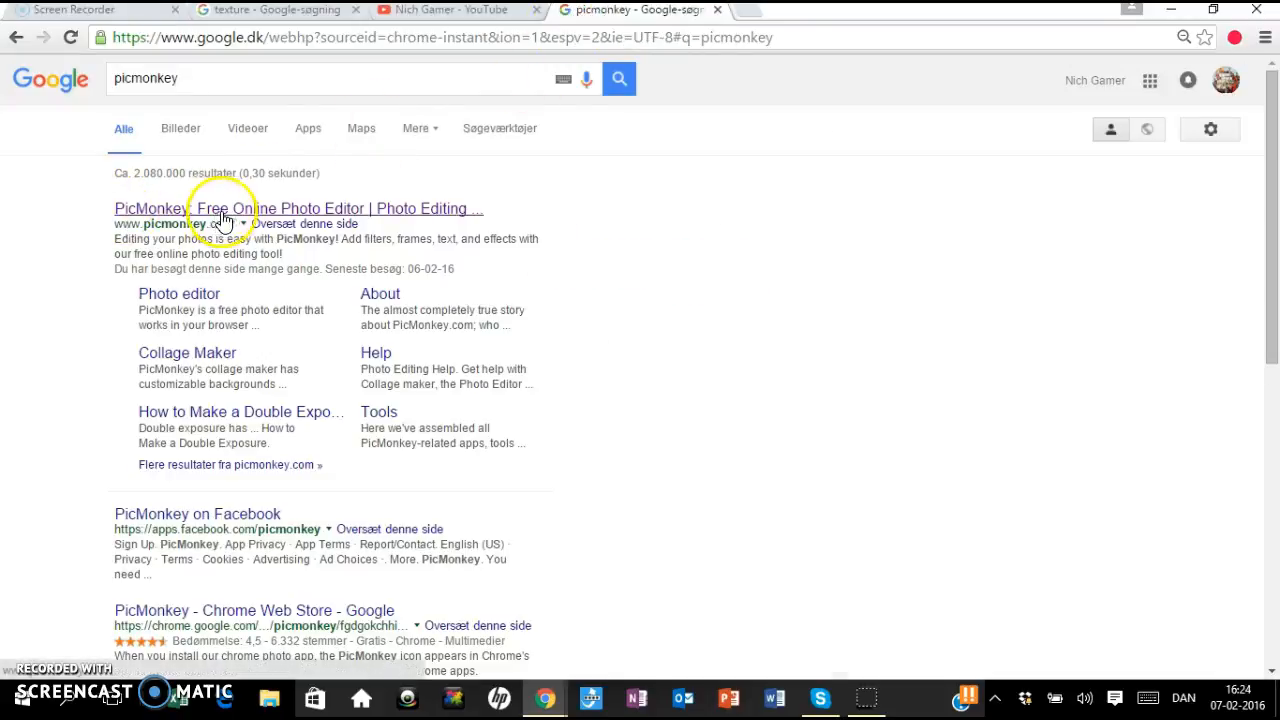
{"action": "left_click", "coordinate": [272, 220]}
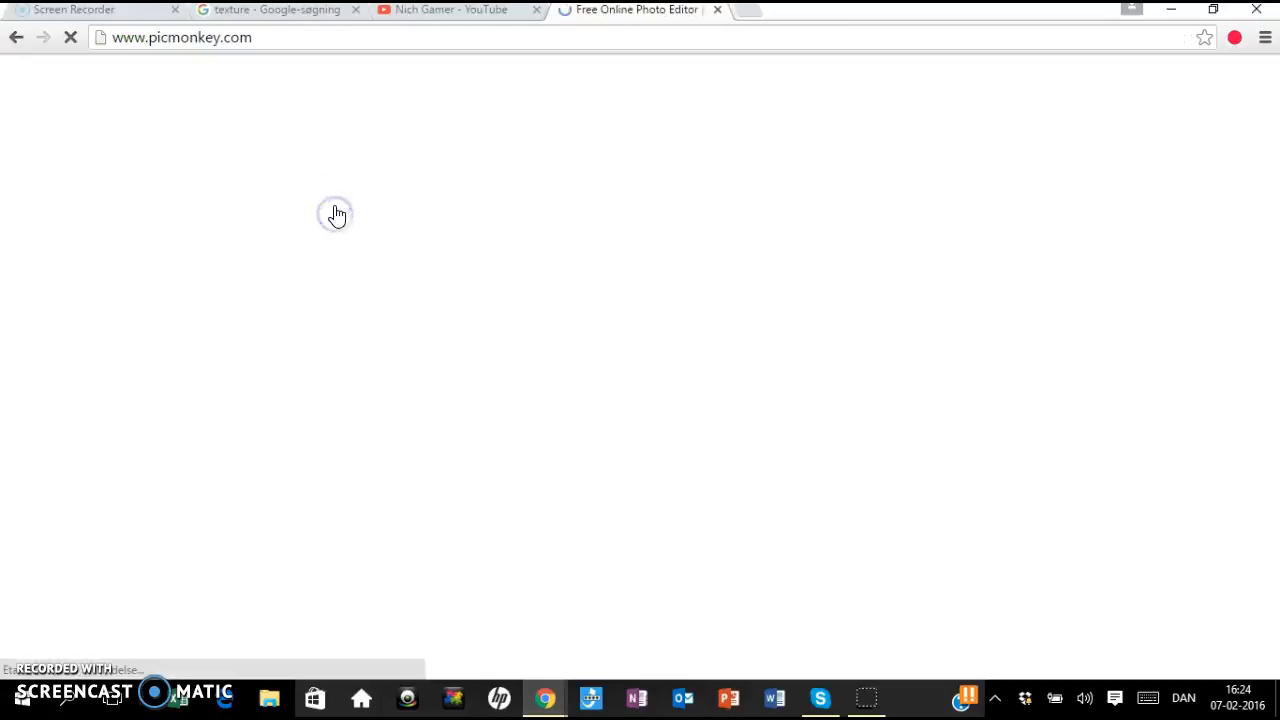
{"action": "scroll", "coordinate": [871, 371], "scroll_direction": "down", "scroll_amount": 1}
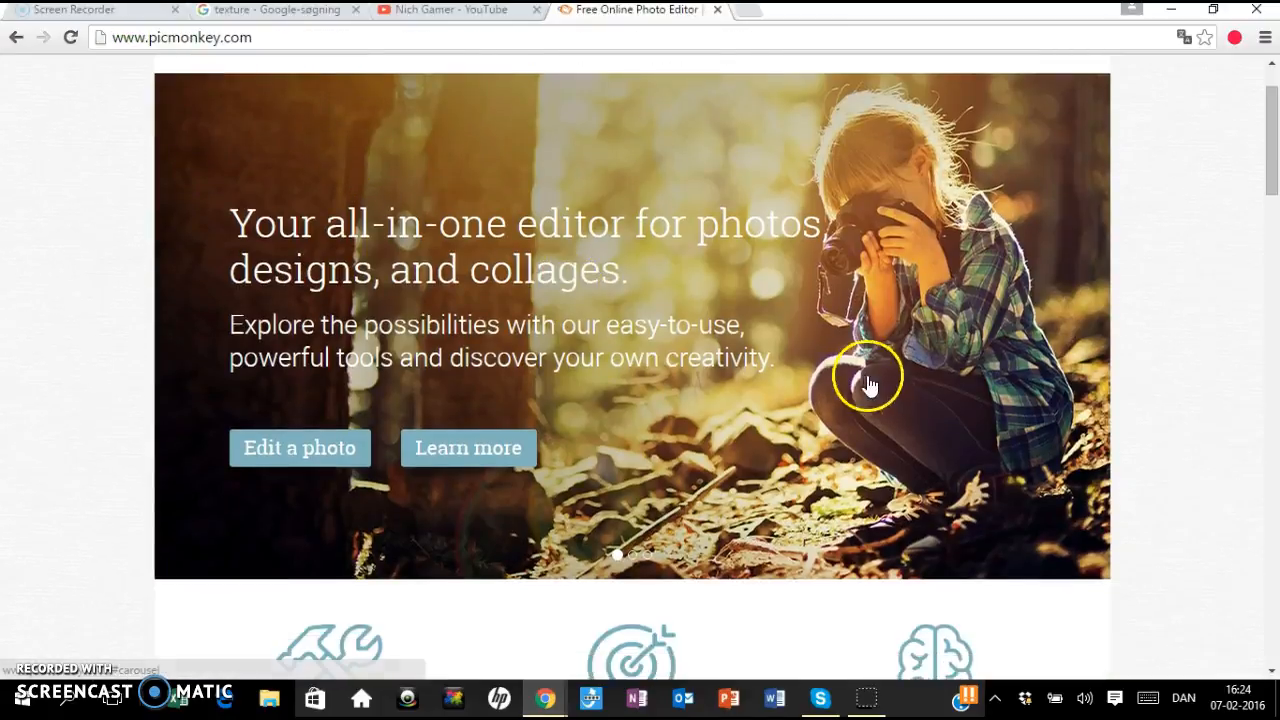
{"action": "scroll", "coordinate": [826, 366], "scroll_direction": "up", "scroll_amount": 1}
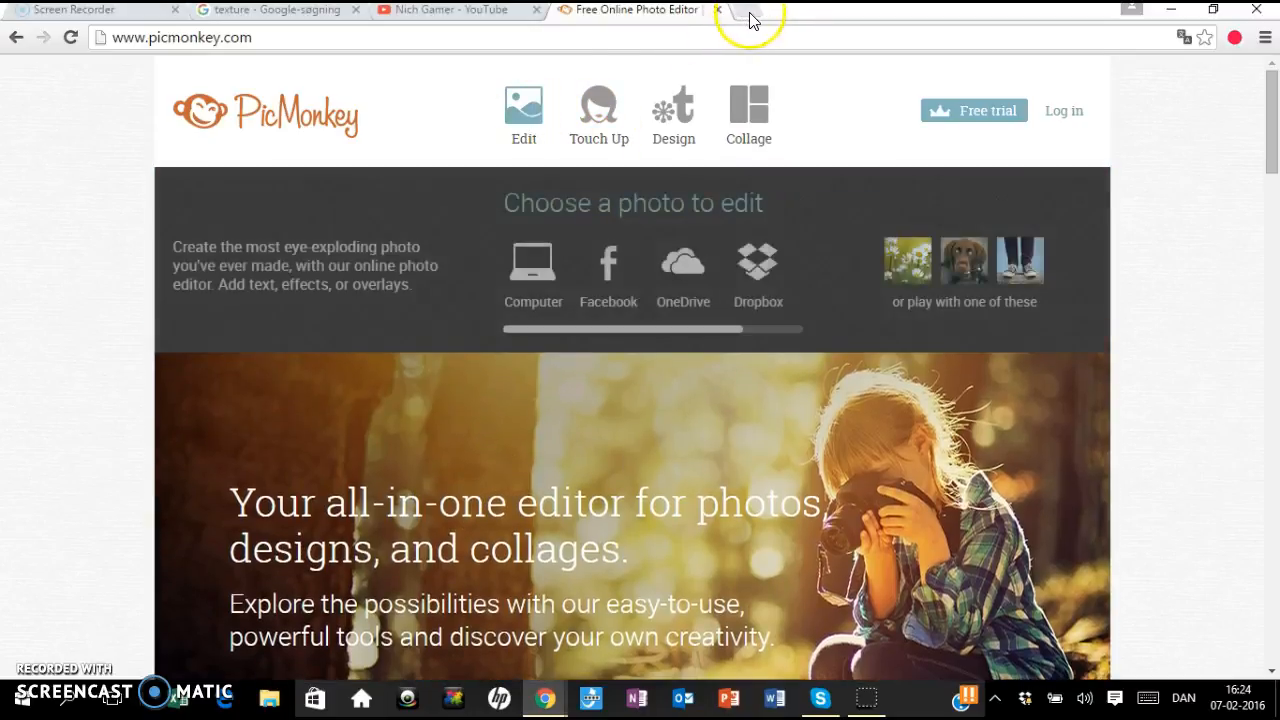
Search Google for "youtube banner" in a new tab and preview the grey 2560 × 1440 banner template image
{"action": "left_click", "coordinate": [749, 14]}
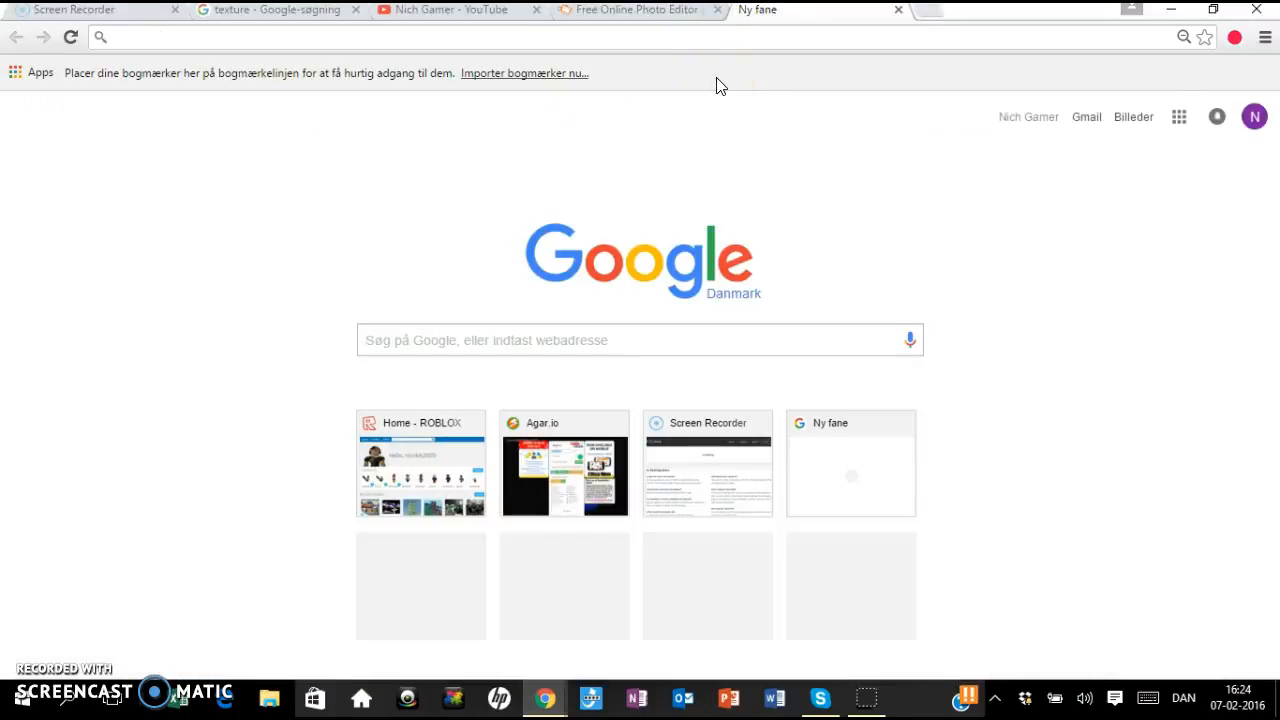
{"action": "type", "text": "you"}
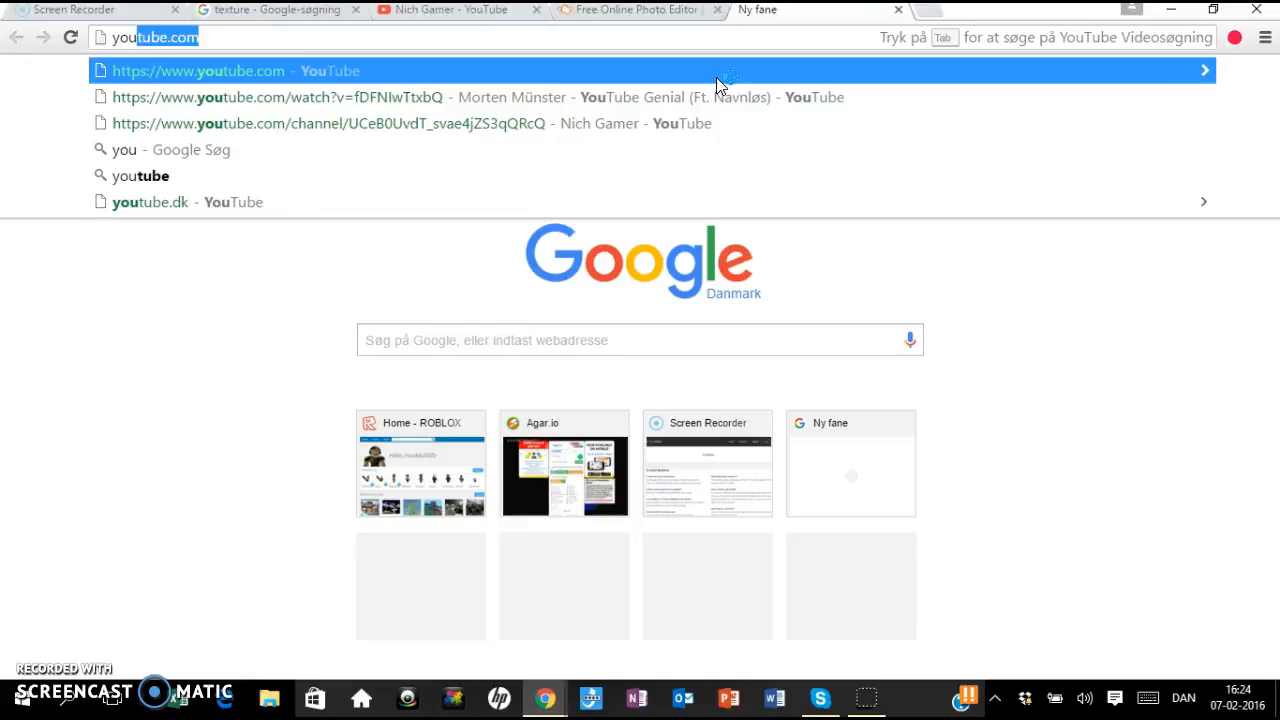
{"action": "type", "text": "tube"}
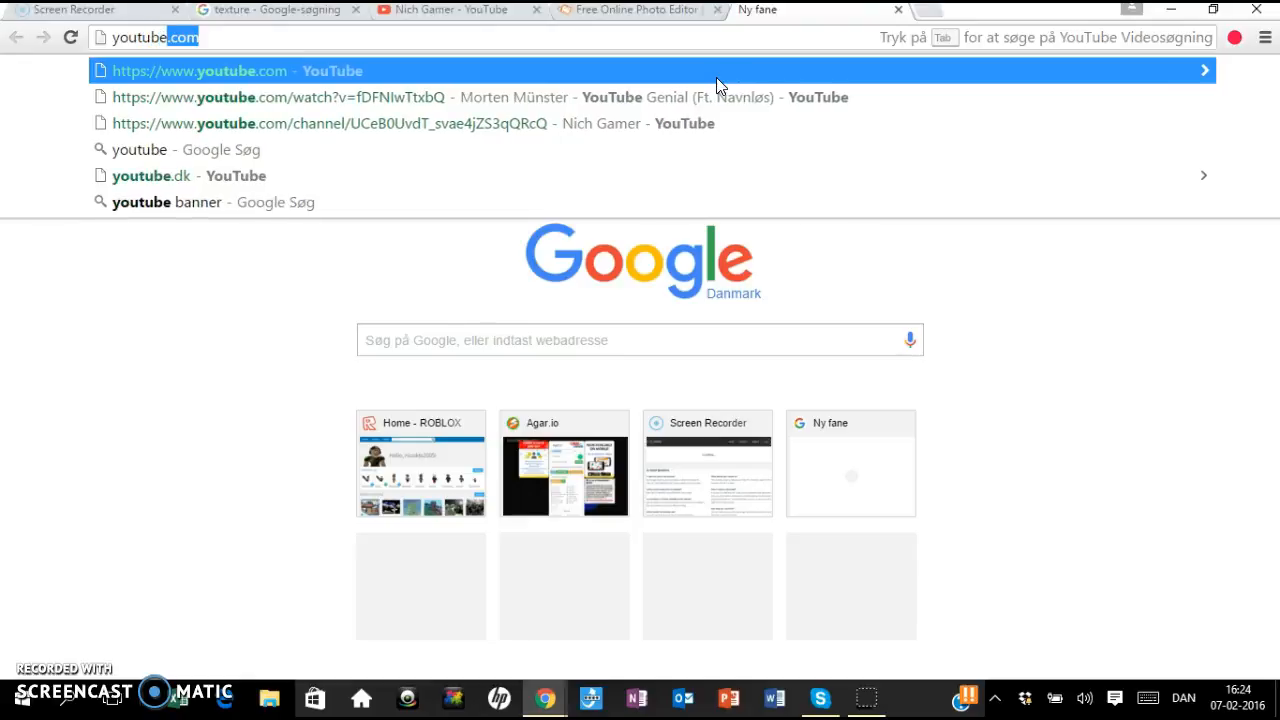
{"action": "type", "text": " banner"}
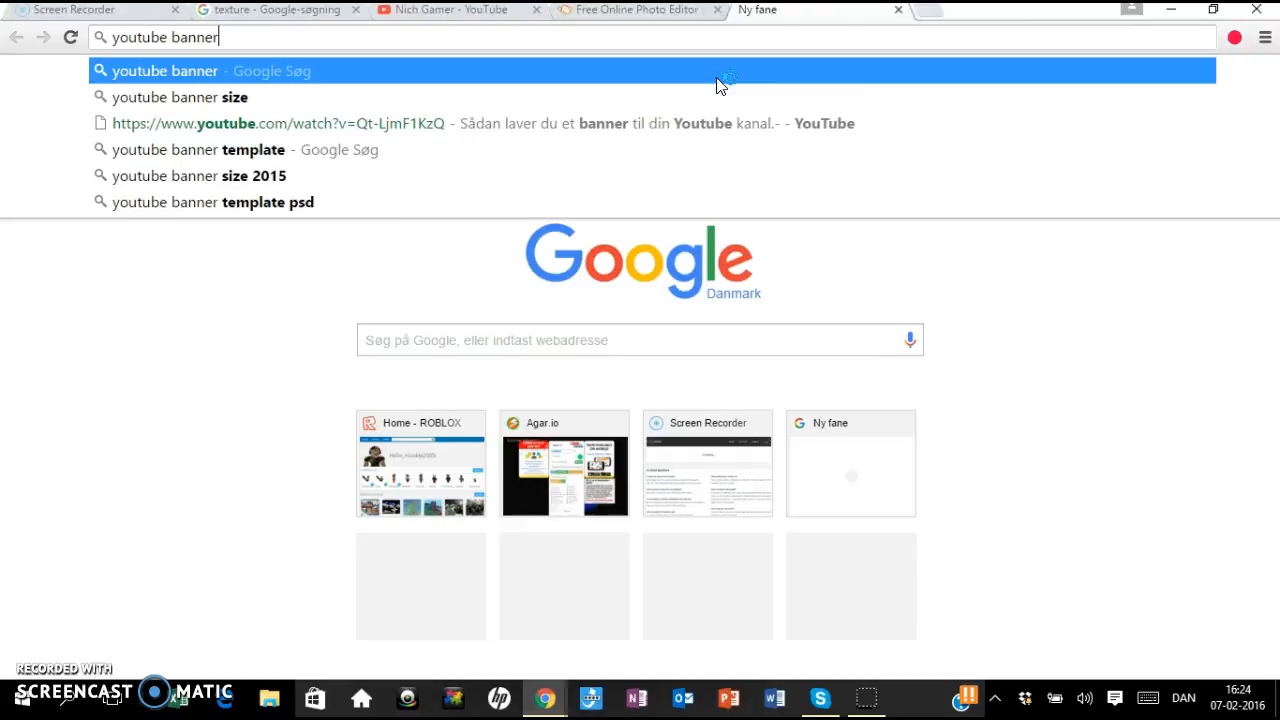
{"action": "key", "text": "Return"}
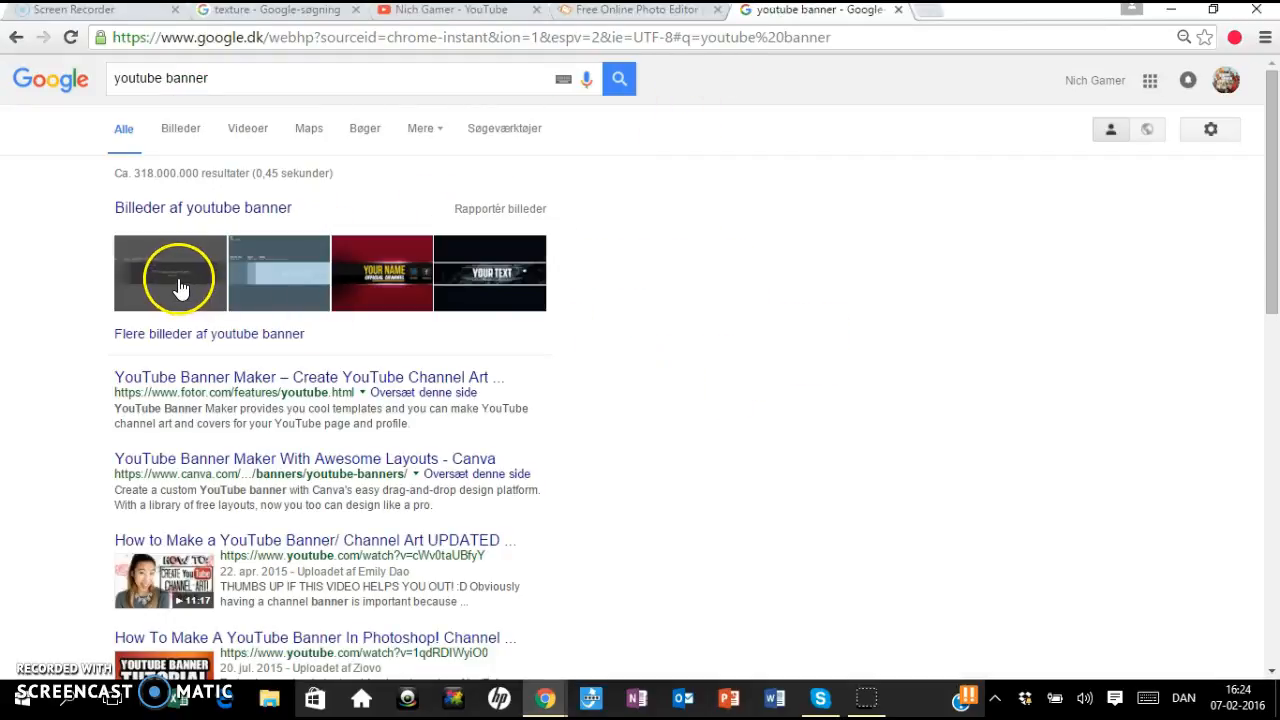
{"action": "left_click", "coordinate": [174, 276]}
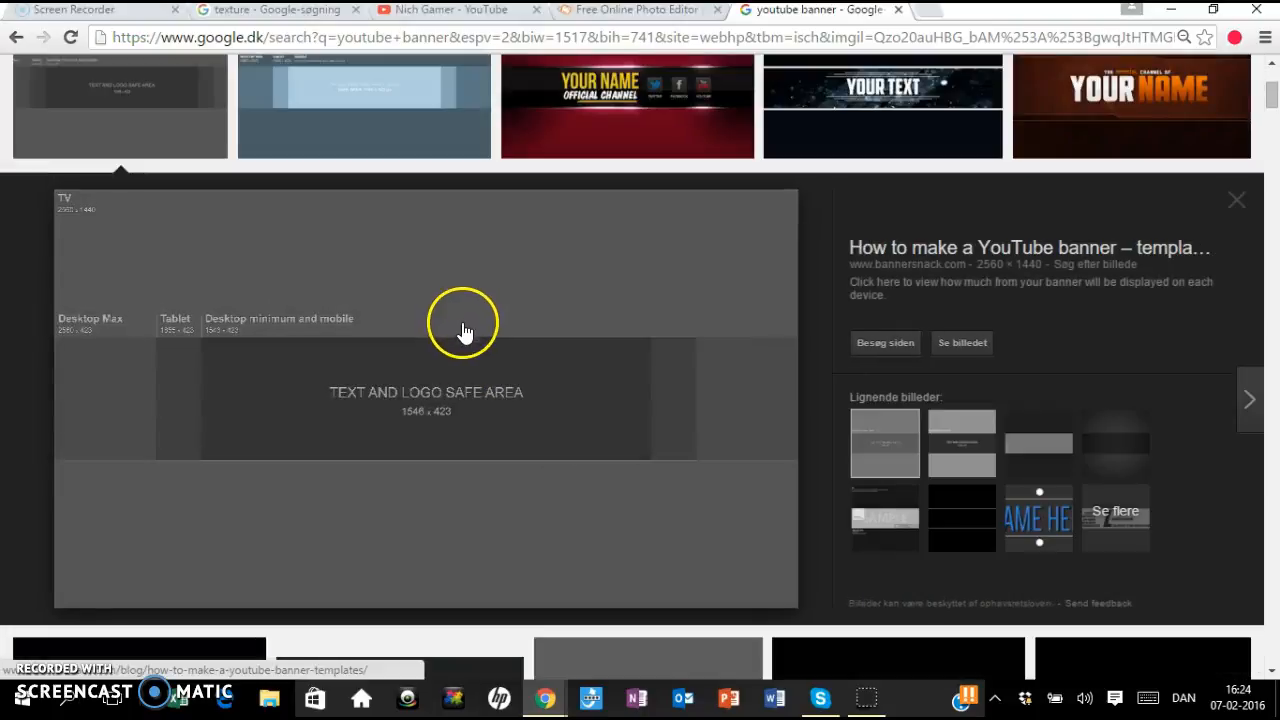
Save the banner template image as "Channel Art Template (Fireworks) (1)" in the Ny mappe folder inside Billeder on NICOKTS2005
{"action": "right_click", "coordinate": [460, 330]}
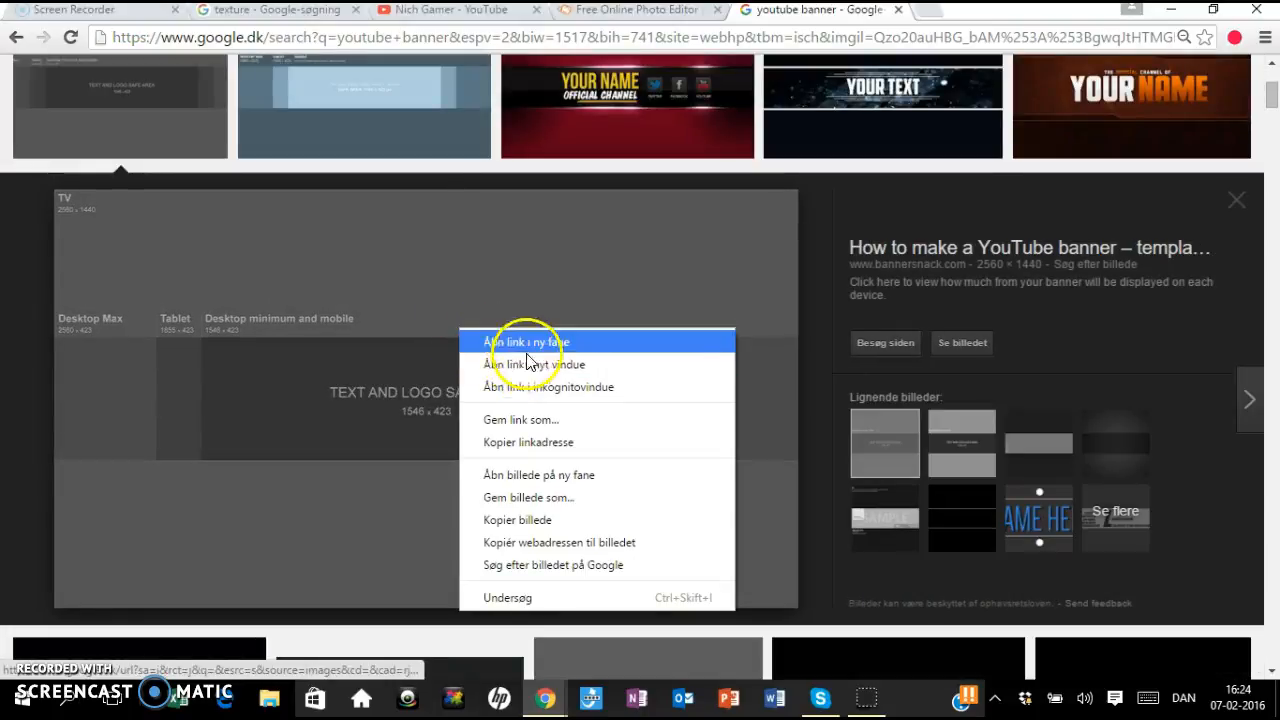
{"action": "left_click", "coordinate": [548, 500]}
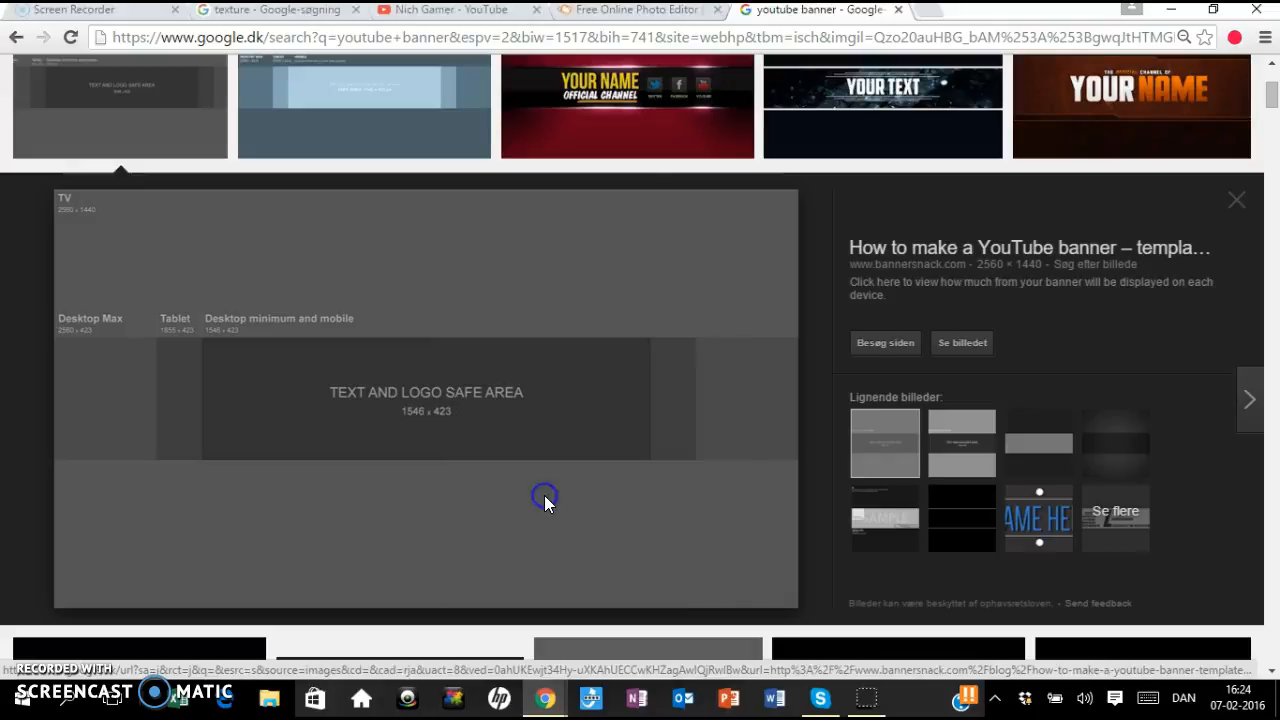
{"action": "scroll", "coordinate": [60, 240], "scroll_direction": "down", "scroll_amount": 1}
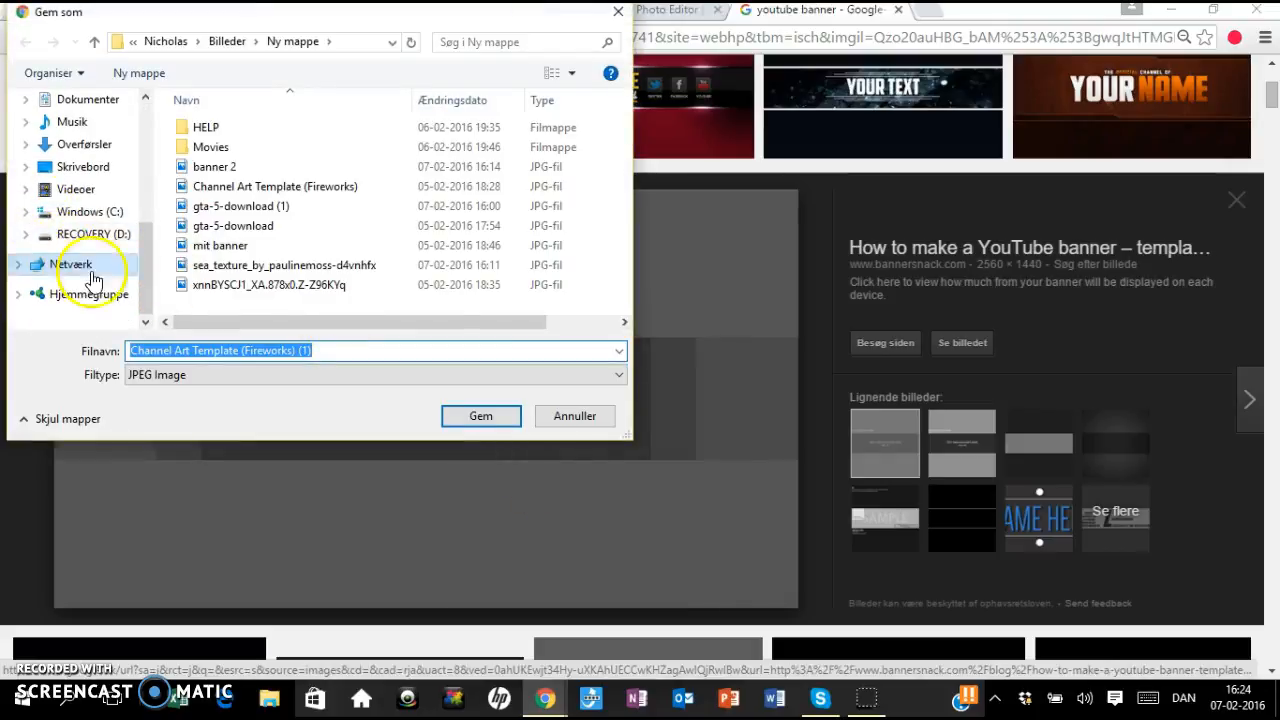
{"action": "scroll", "coordinate": [100, 290], "scroll_direction": "up", "scroll_amount": 2}
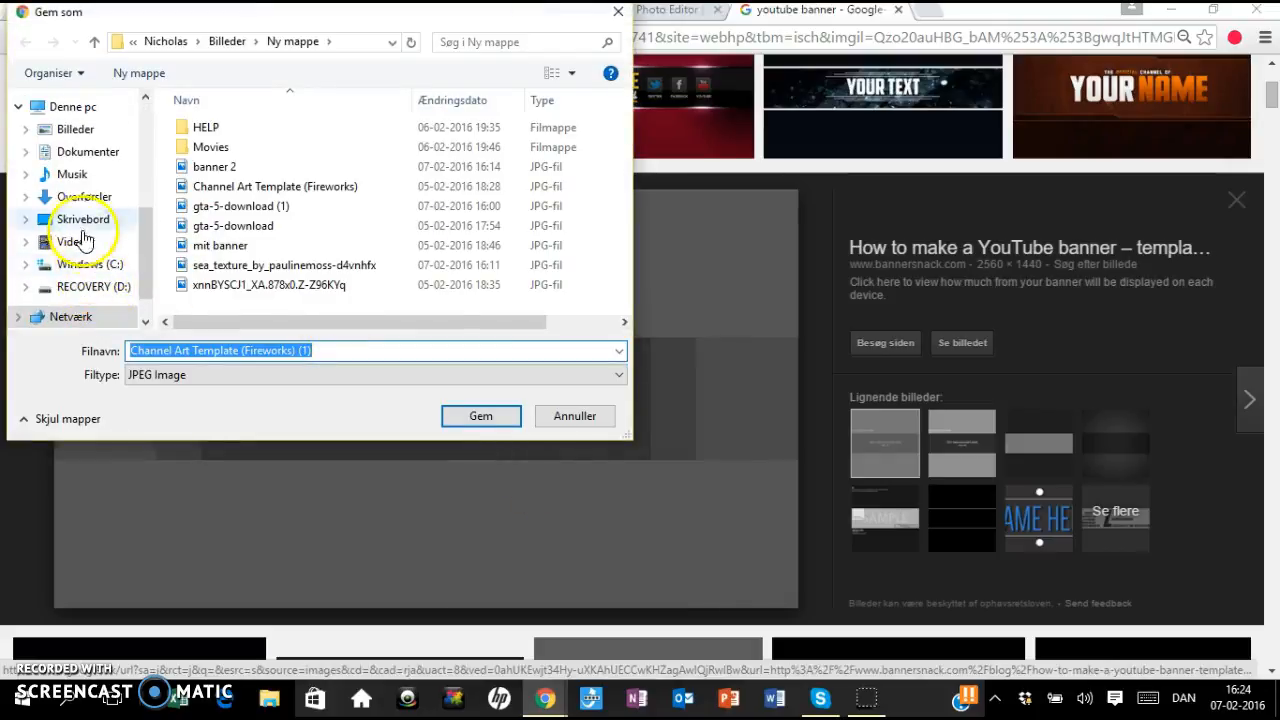
{"action": "scroll", "coordinate": [80, 240], "scroll_direction": "down", "scroll_amount": 1}
{"action": "scroll", "coordinate": [73, 268], "scroll_direction": "down", "scroll_amount": 1}
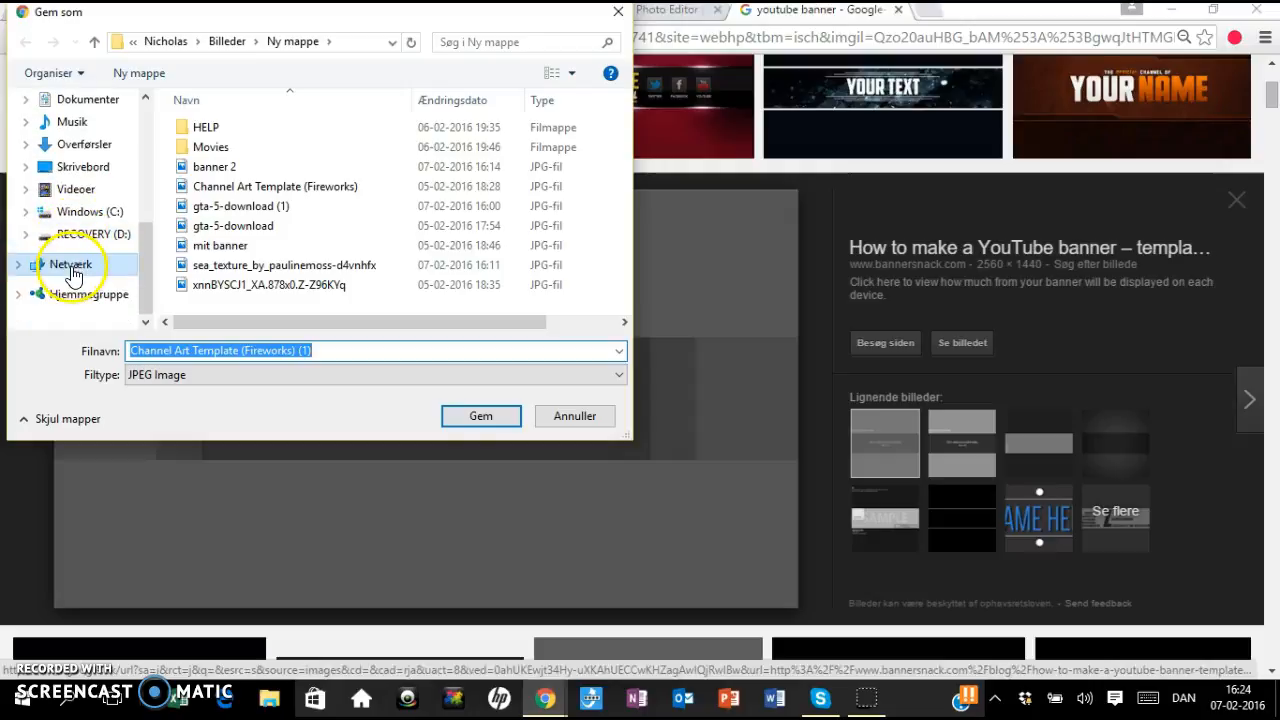
{"action": "left_click", "coordinate": [70, 309]}
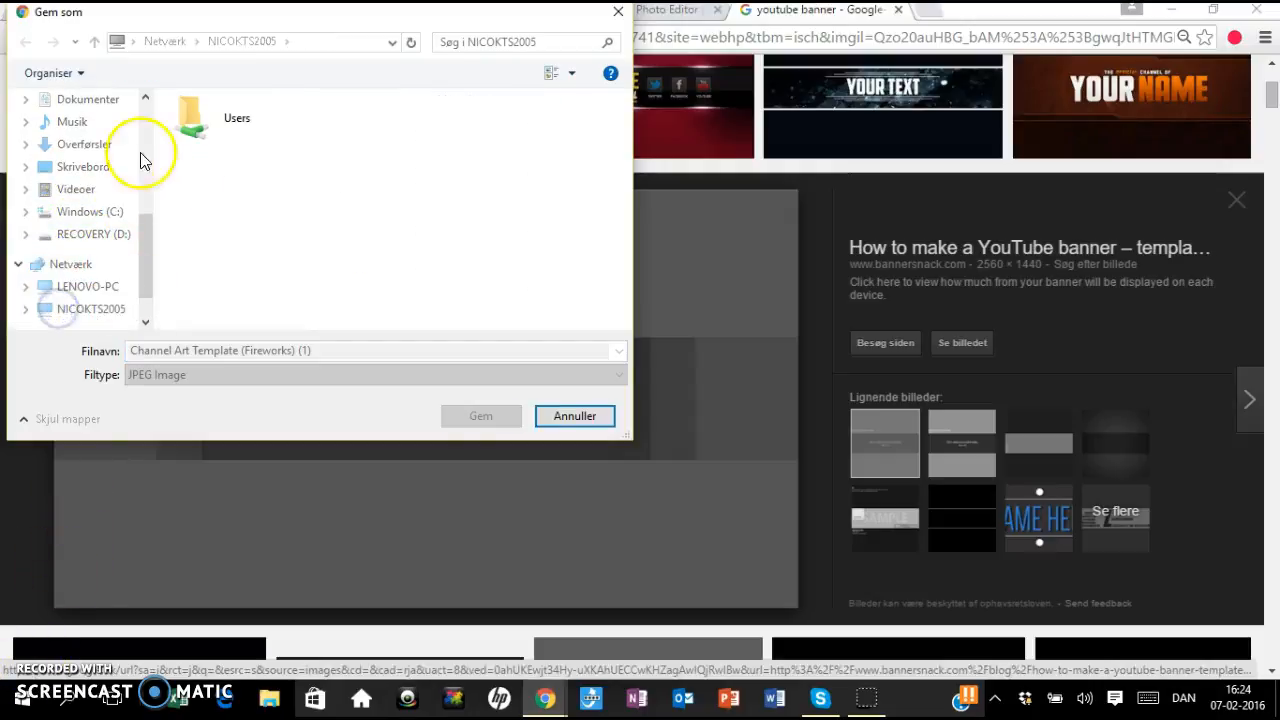
{"action": "double_click", "coordinate": [230, 128]}
{"action": "double_click", "coordinate": [240, 169]}
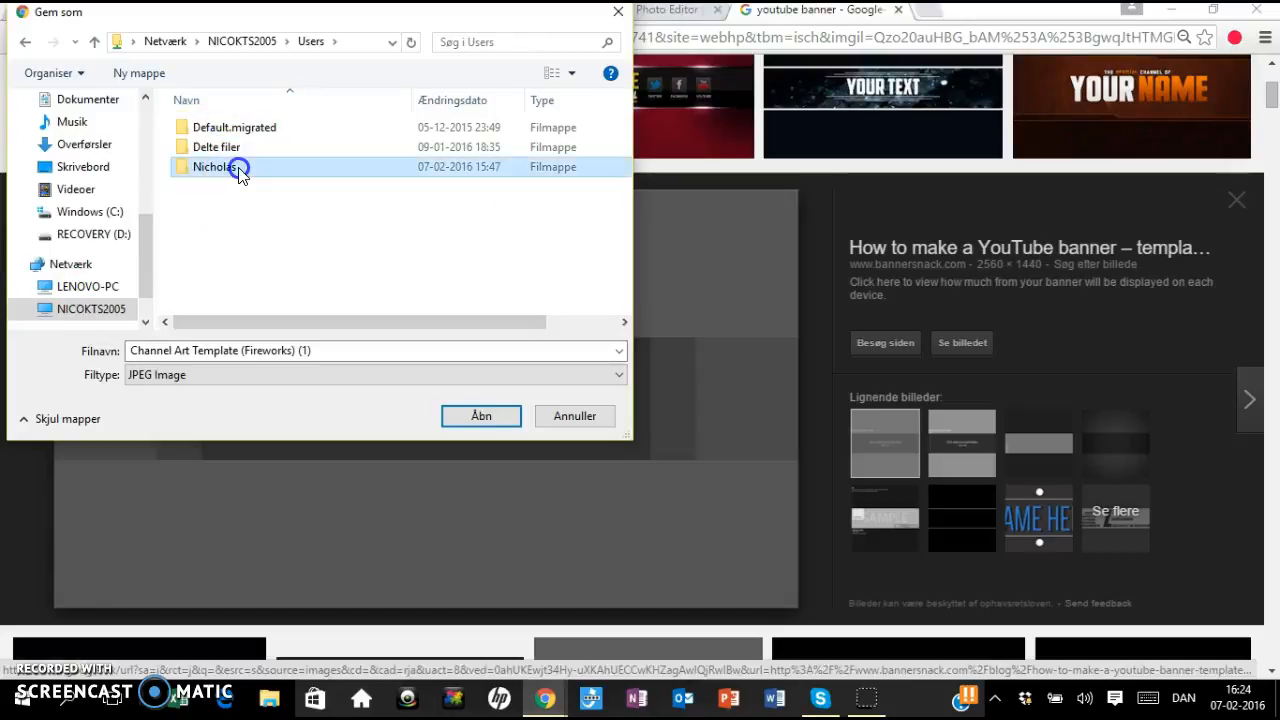
{"action": "double_click", "coordinate": [257, 146]}
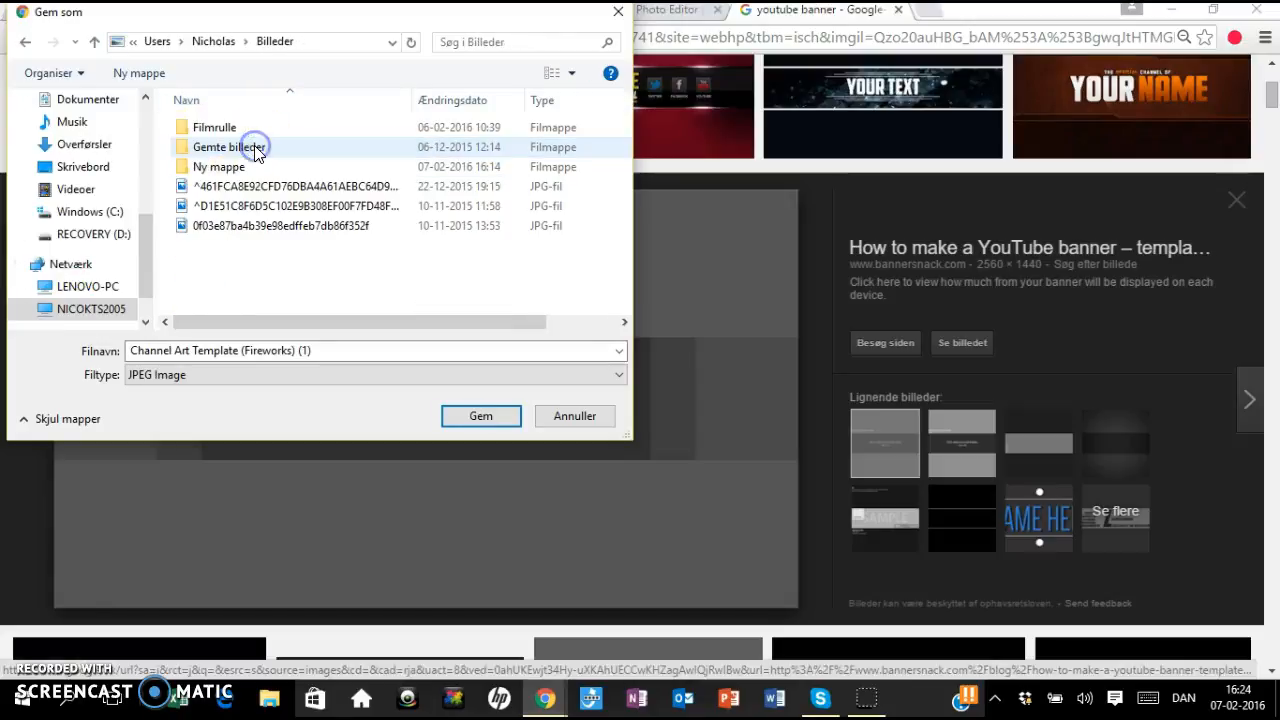
{"action": "double_click", "coordinate": [262, 166]}
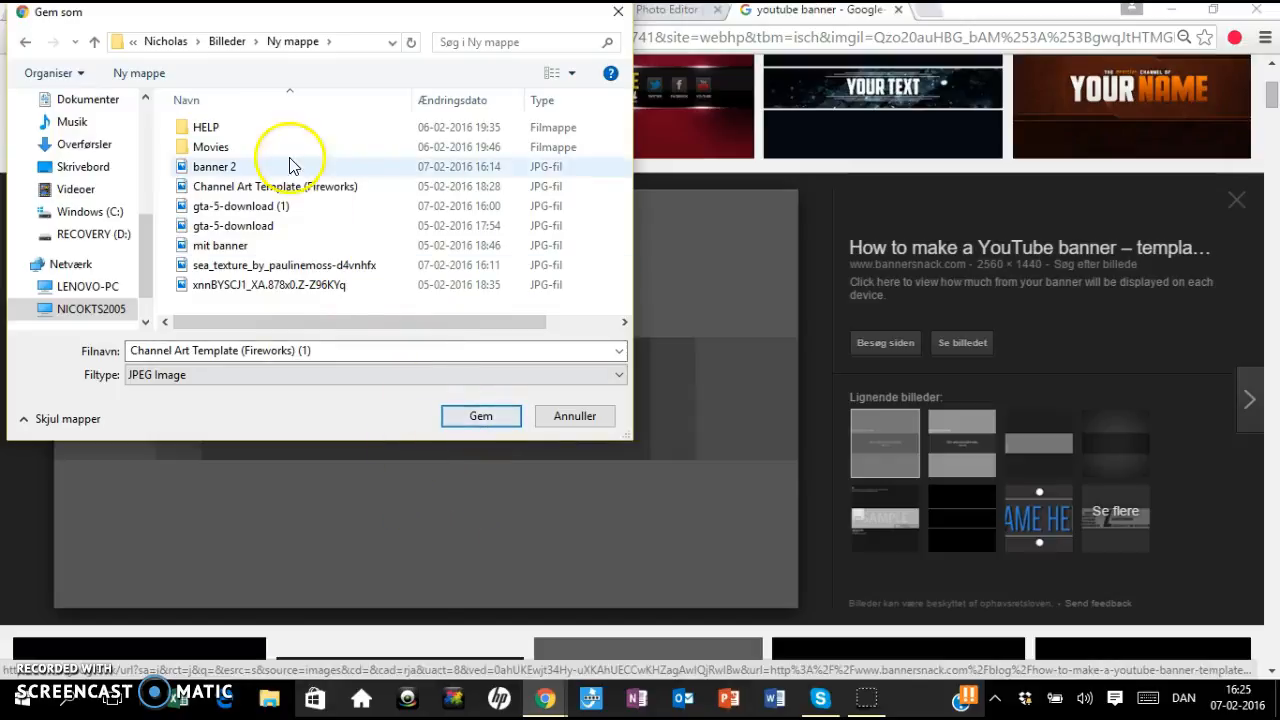
{"action": "left_click", "coordinate": [478, 418]}
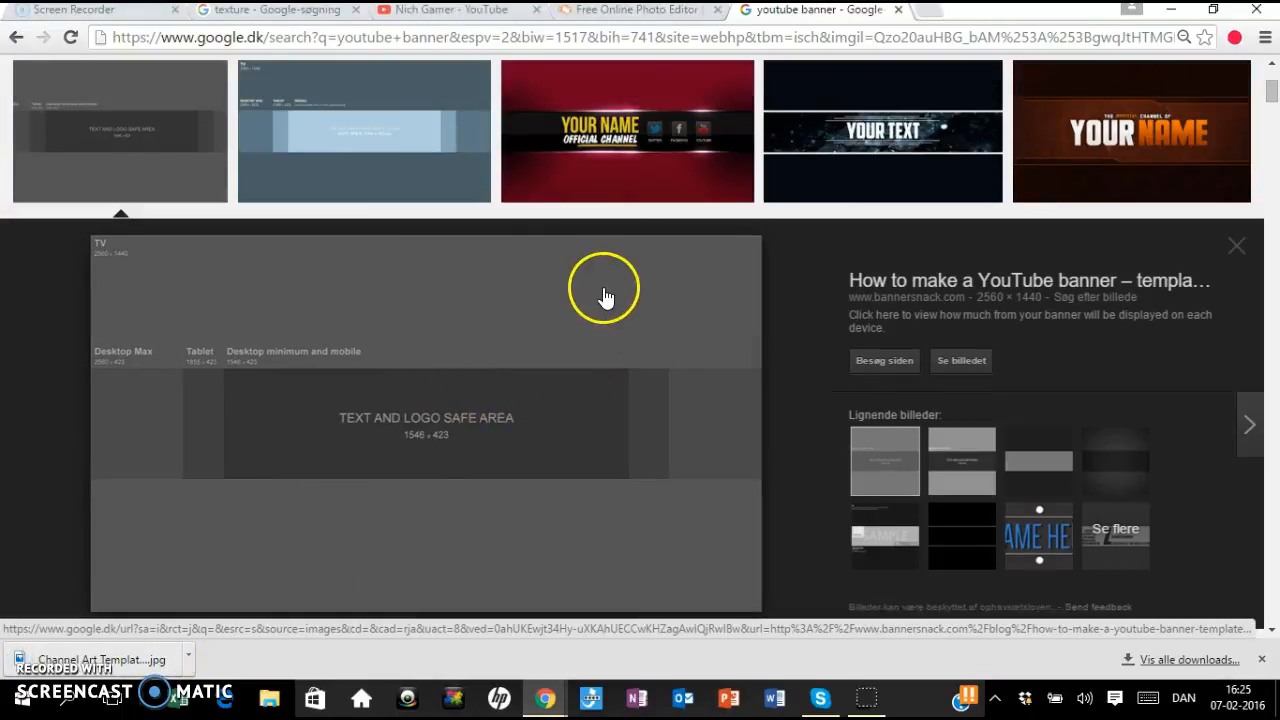
Return to PicMonkey and open the Channel Art Template (Fireworks) image from the computer for editing
{"action": "scroll", "coordinate": [617, 291], "scroll_direction": "up", "scroll_amount": 2}
{"action": "scroll", "coordinate": [610, 325], "scroll_direction": "down", "scroll_amount": 2}
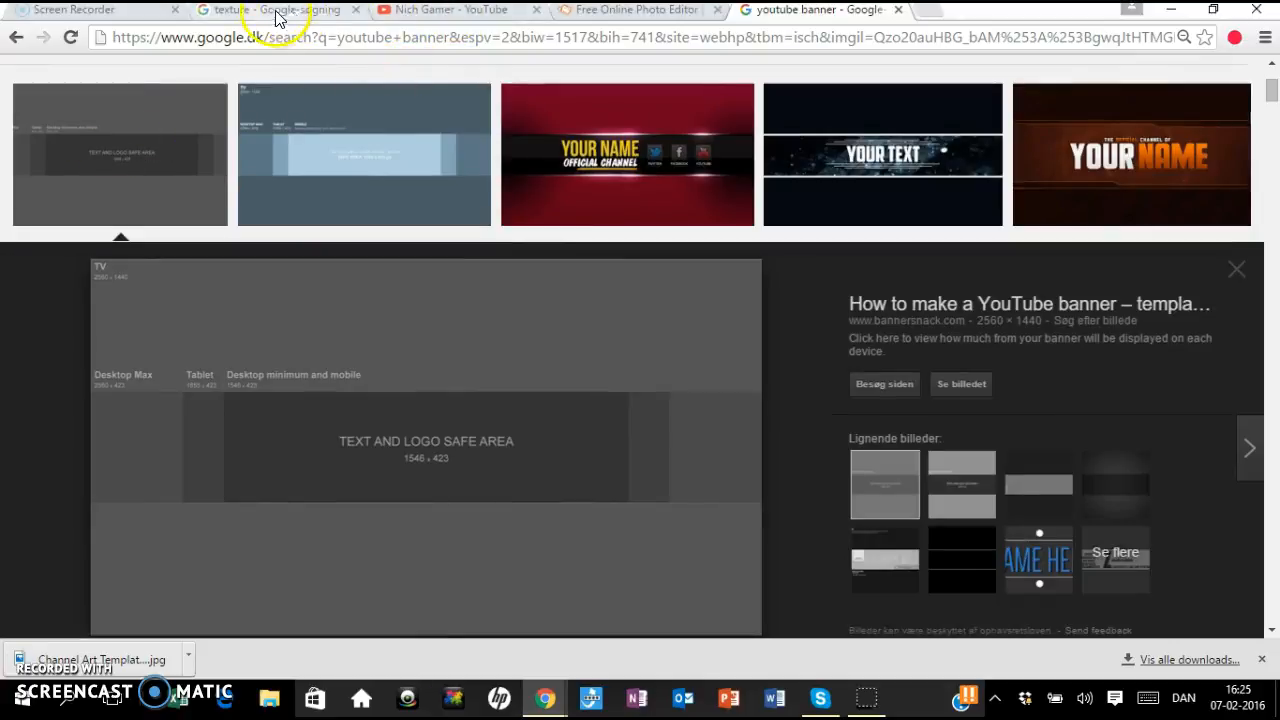
{"action": "left_click", "coordinate": [652, 12]}
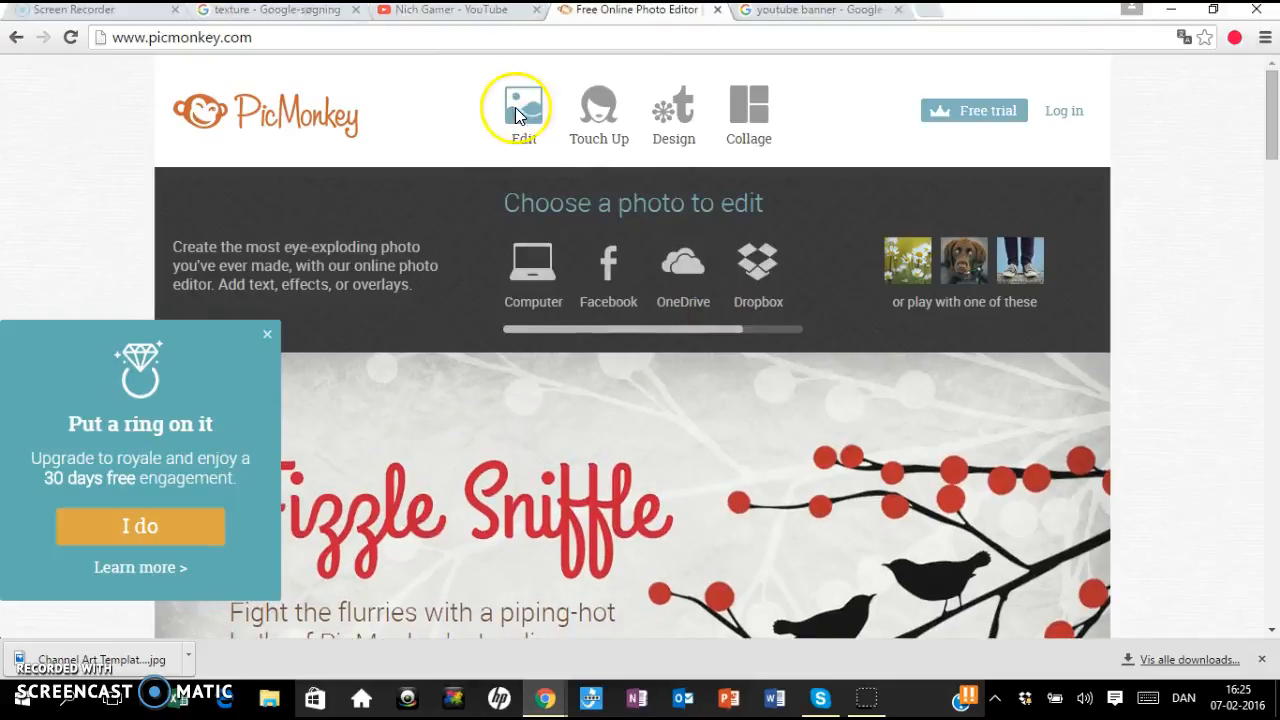
{"action": "left_click", "coordinate": [525, 118]}
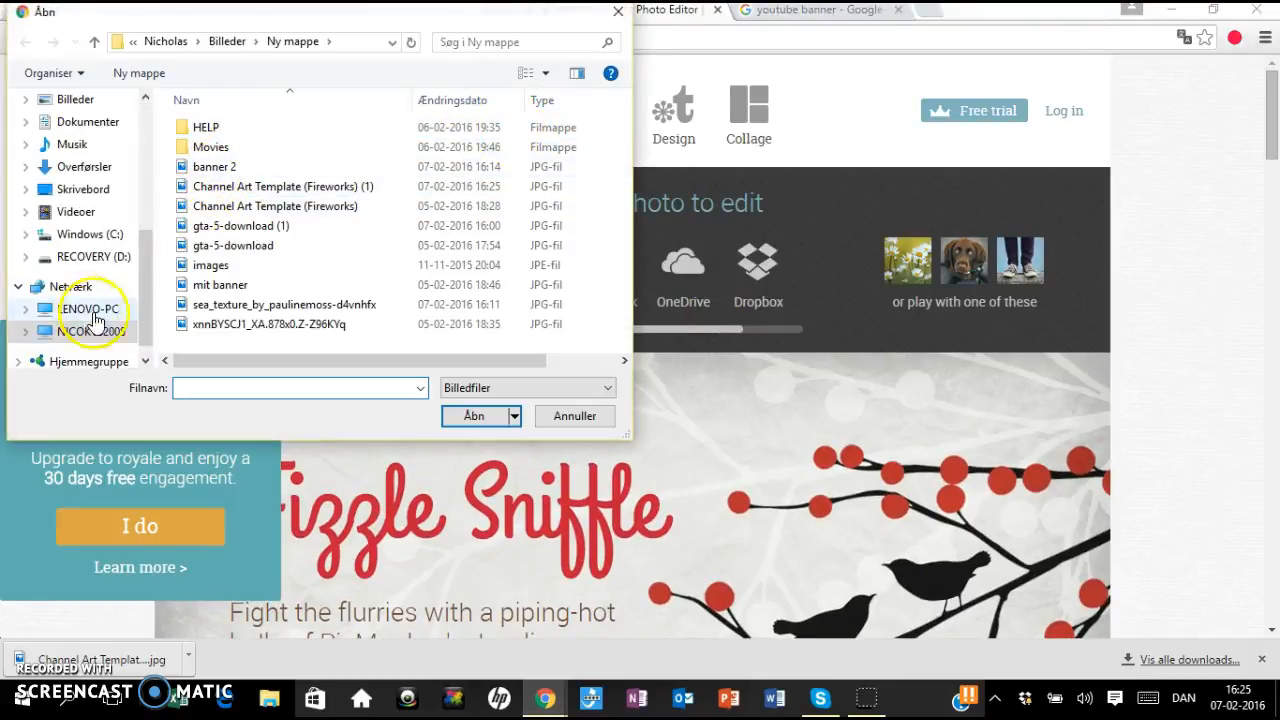
{"action": "double_click", "coordinate": [270, 206]}
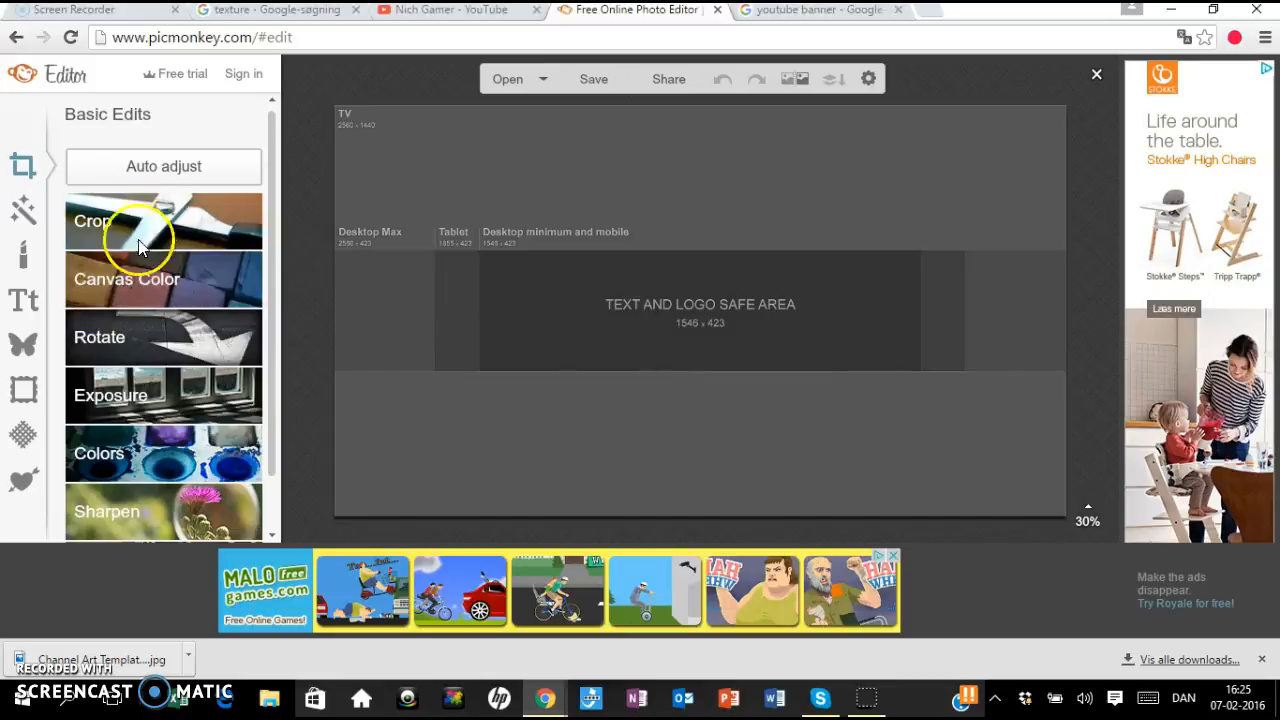
Check the template's Resize dimensions and open the Overlays section of the editor
{"action": "scroll", "coordinate": [103, 280], "scroll_direction": "down", "scroll_amount": 1}
{"action": "left_click", "coordinate": [150, 512]}
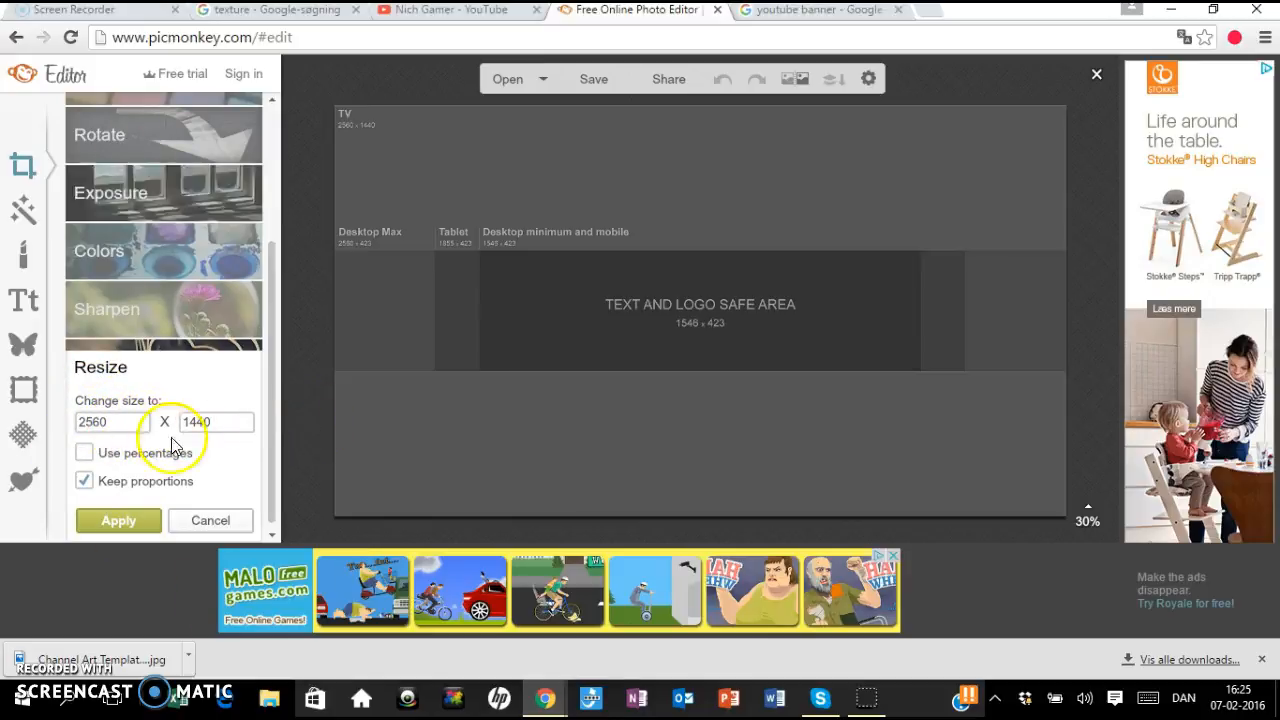
{"action": "left_click", "coordinate": [28, 349]}
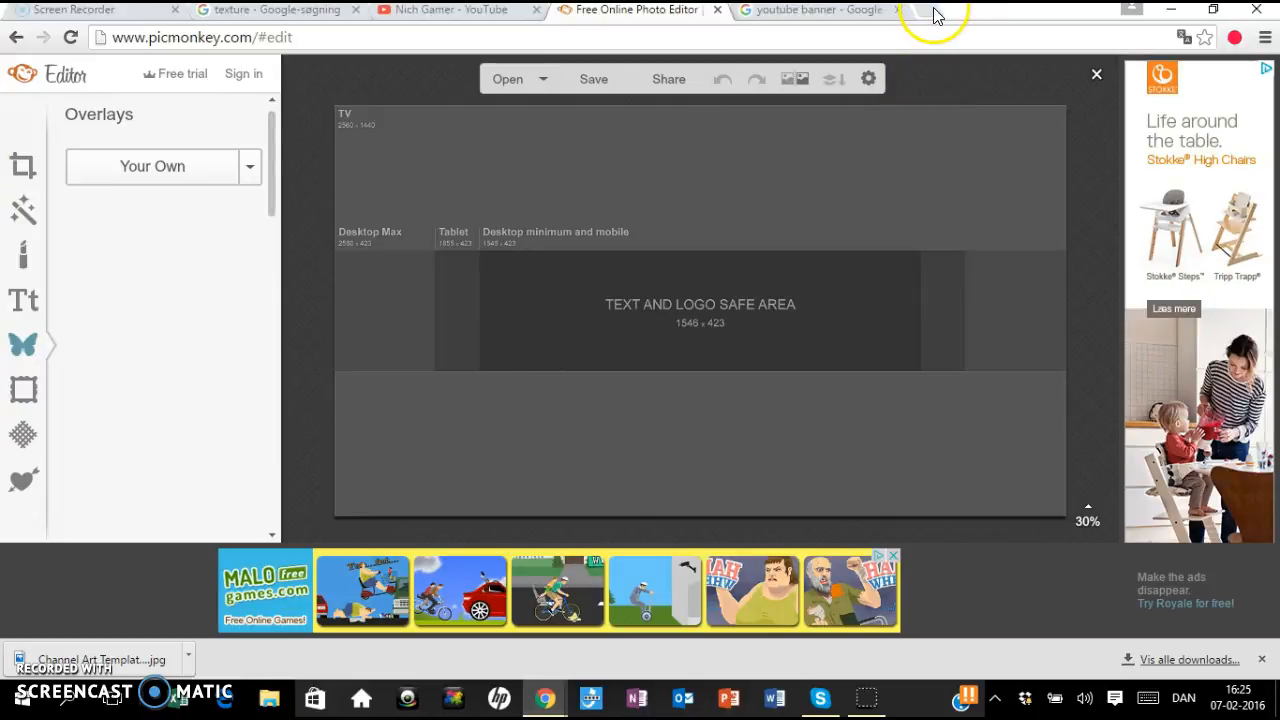
Search Google for "gta 5" in a new tab and show the image results
{"action": "left_click", "coordinate": [930, 12]}
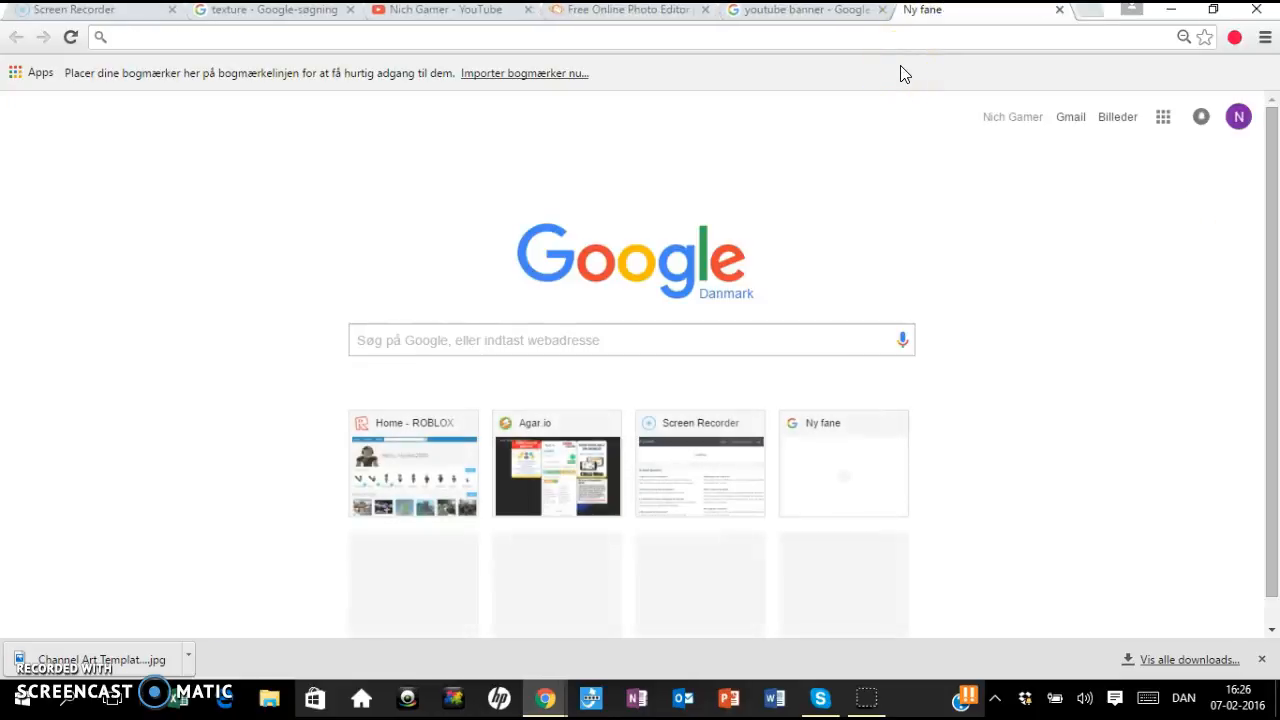
{"action": "type", "text": "gta"}
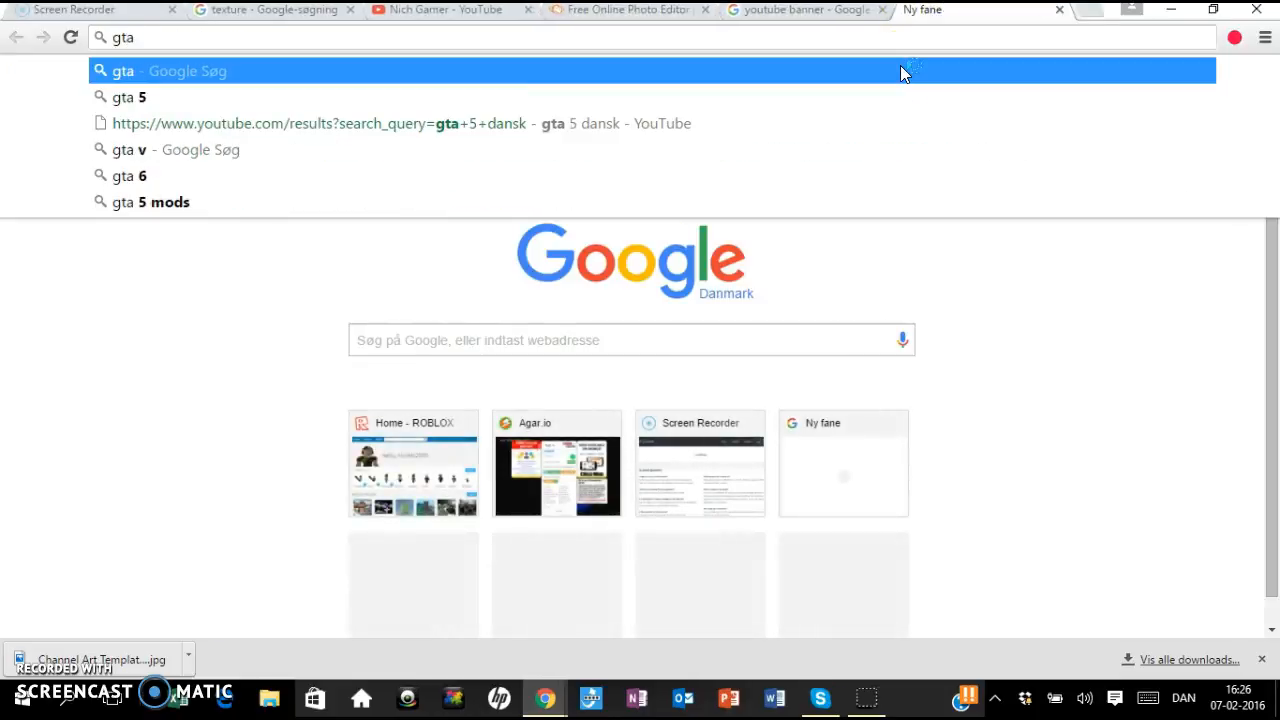
{"action": "type", "text": " 5"}
{"action": "key", "text": "Return"}
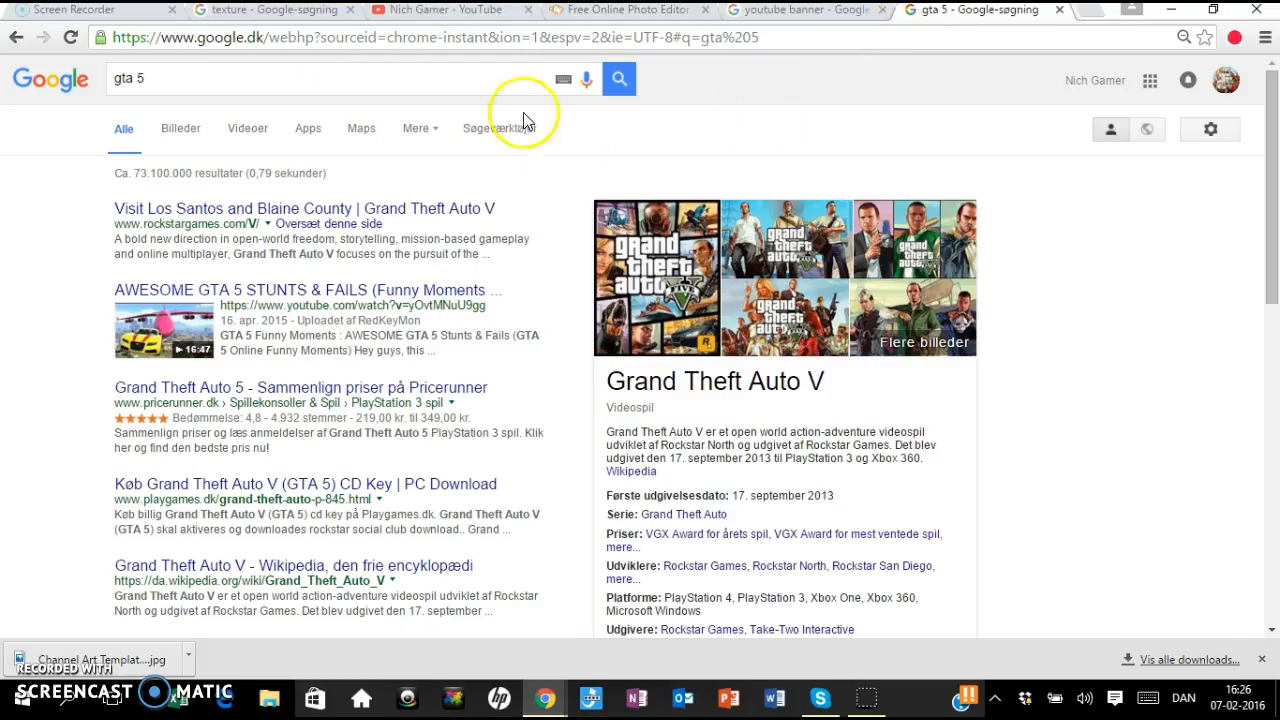
{"action": "left_click", "coordinate": [175, 126]}
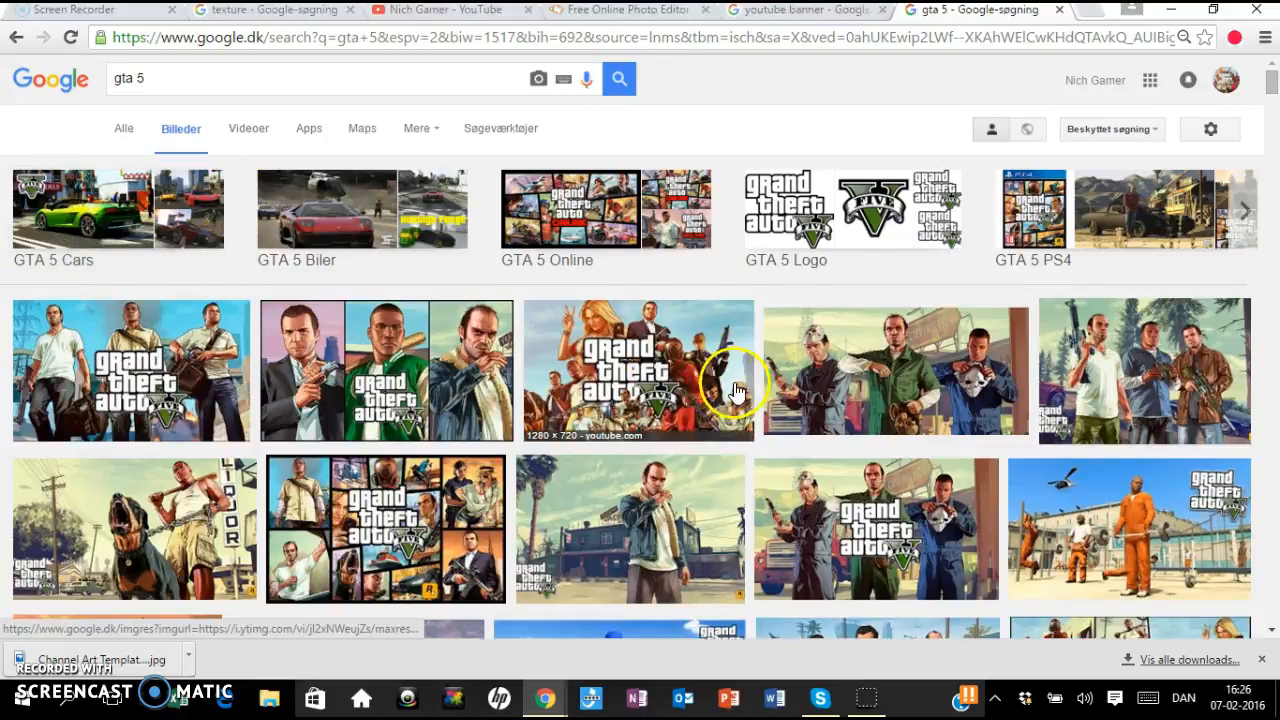
{"action": "scroll", "coordinate": [738, 396], "scroll_direction": "down", "scroll_amount": 2}
{"action": "scroll", "coordinate": [738, 396], "scroll_direction": "down", "scroll_amount": 3}
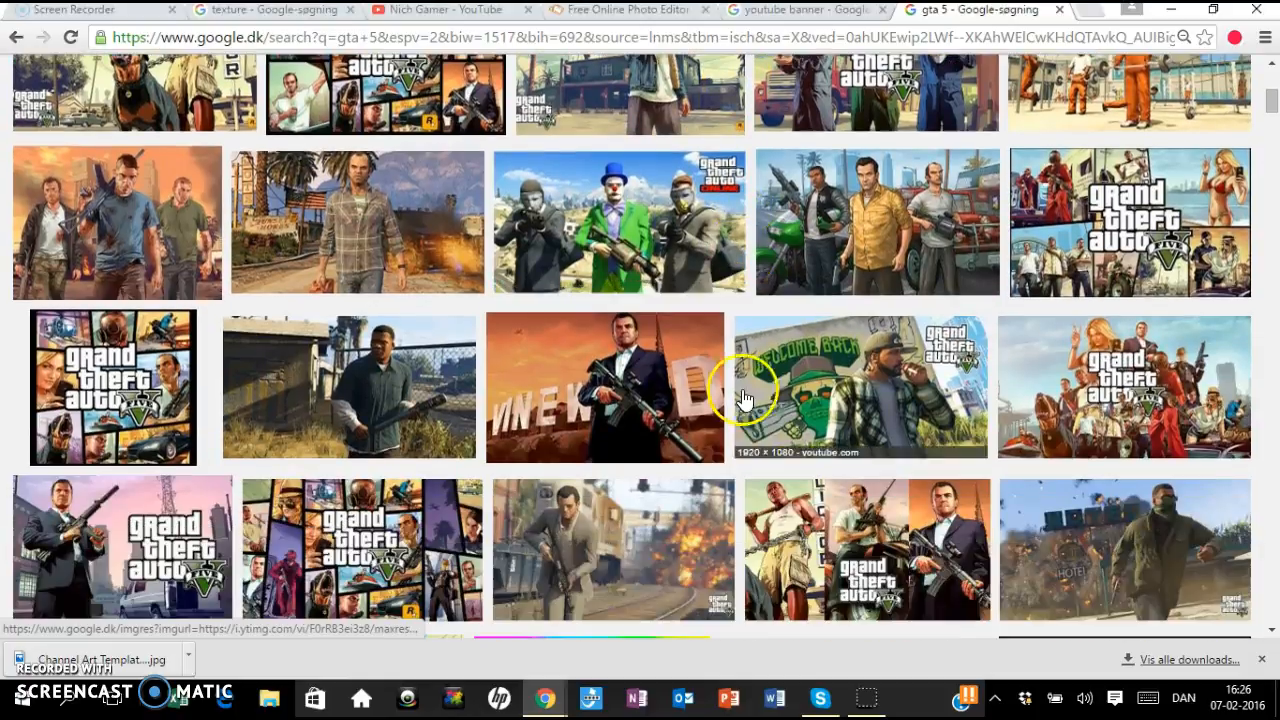
{"action": "left_click", "coordinate": [1166, 368]}
{"action": "right_click", "coordinate": [306, 414]}
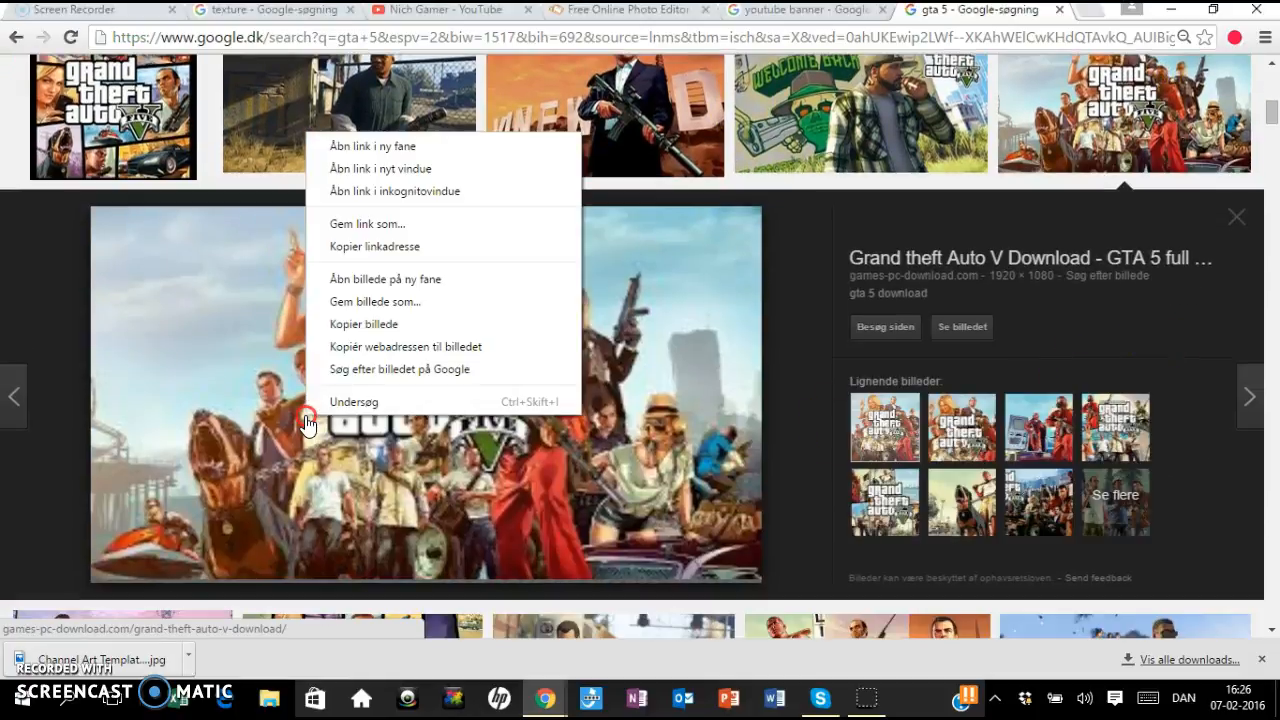
{"action": "left_click", "coordinate": [365, 315]}
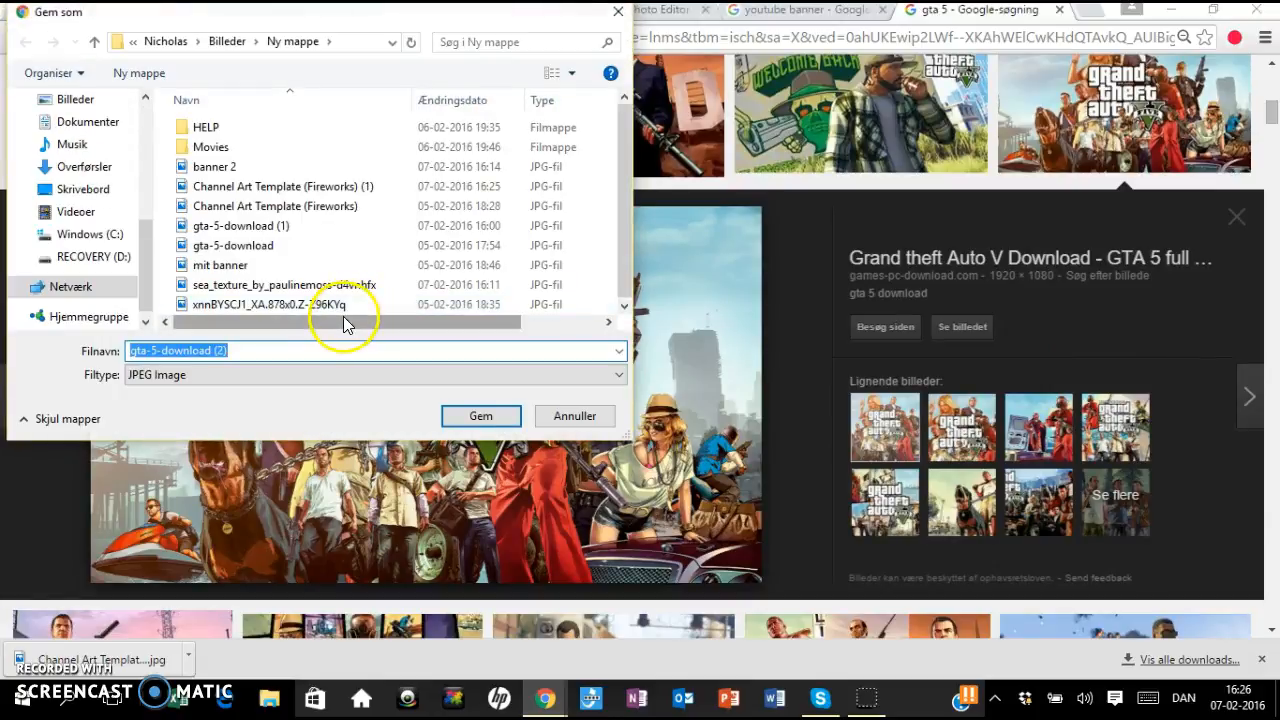
{"action": "left_click", "coordinate": [622, 12]}
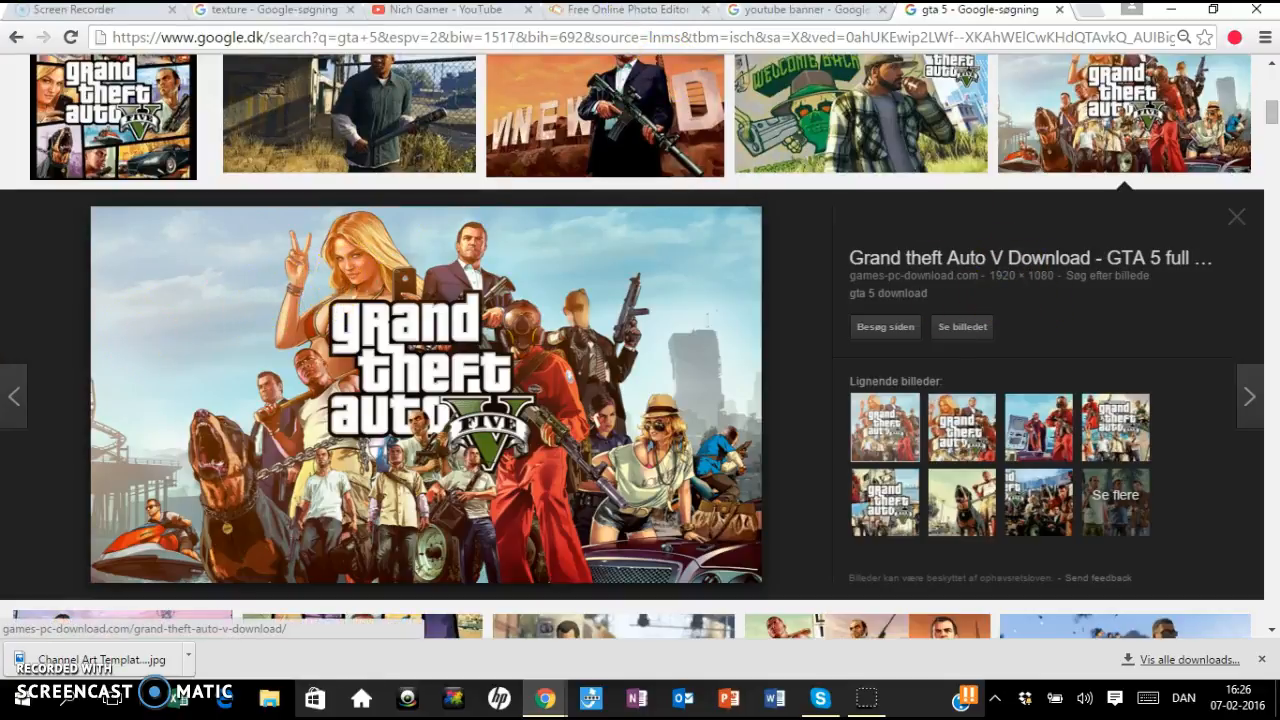
Return to PicMonkey, add the gta-5-download image as an own overlay, and enlarge it to fill the safe area's height near its centre
{"action": "left_click", "coordinate": [575, 14]}
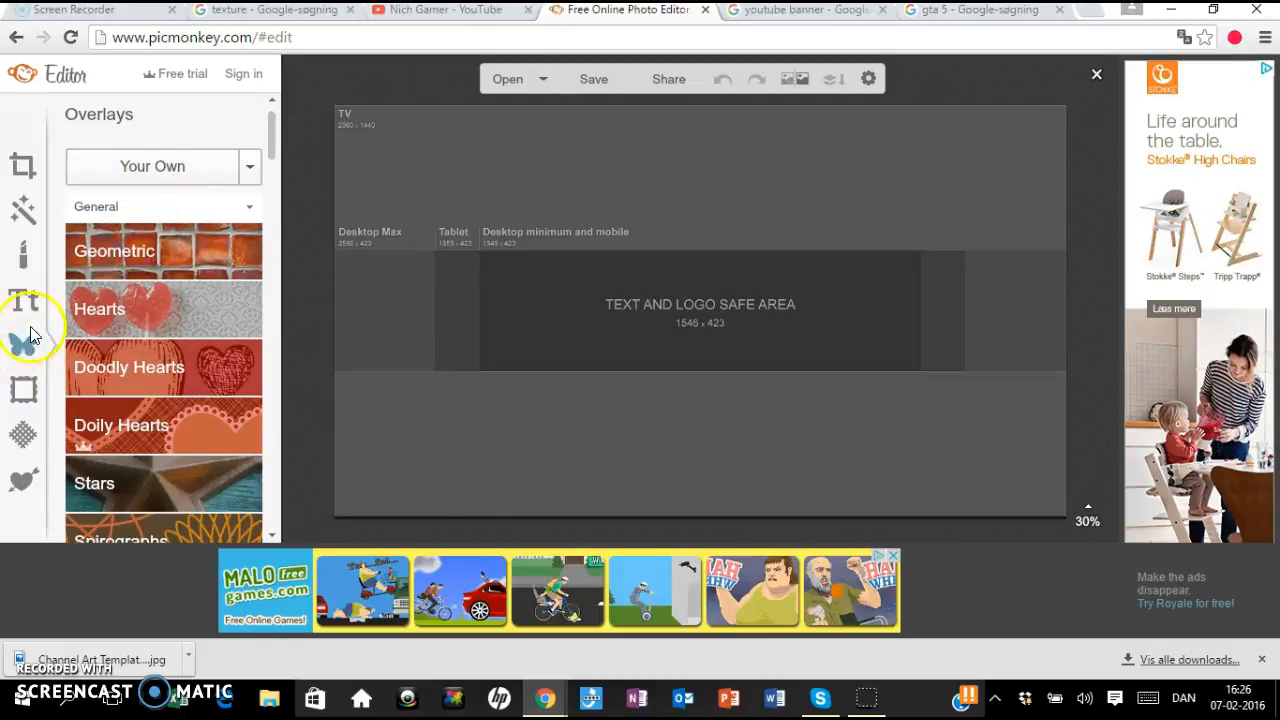
{"action": "left_click", "coordinate": [174, 165]}
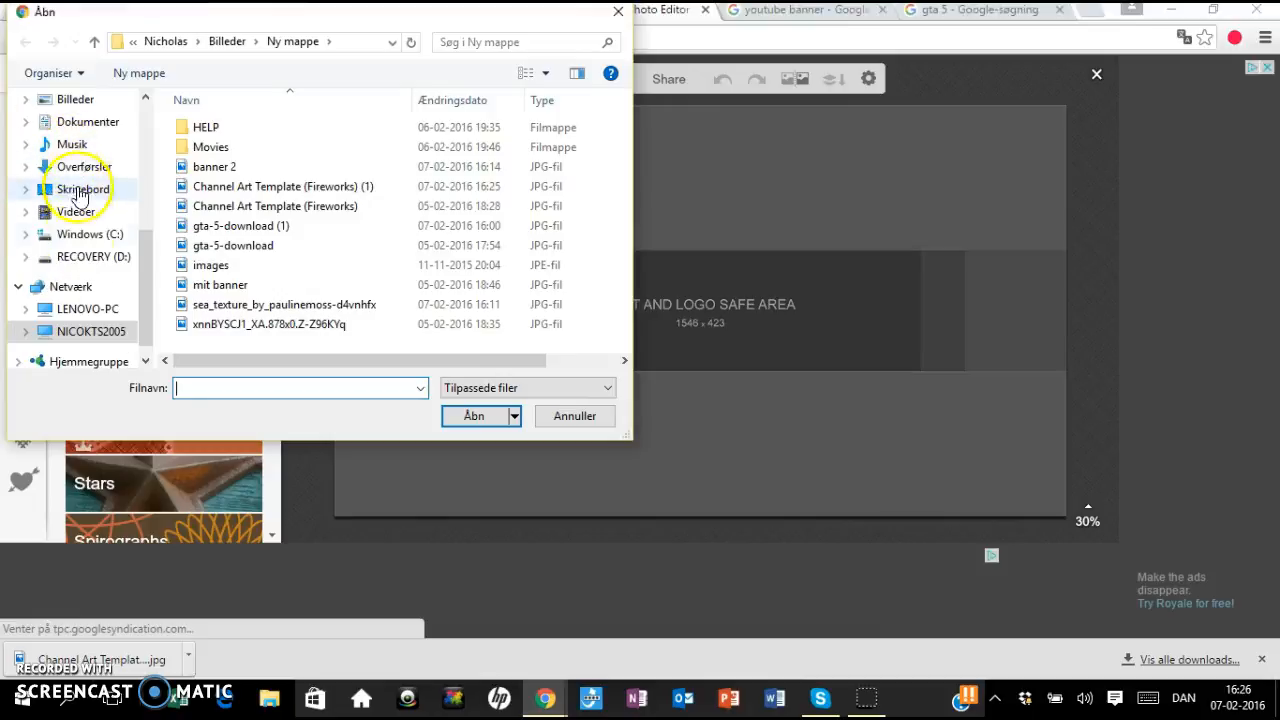
{"action": "double_click", "coordinate": [310, 250]}
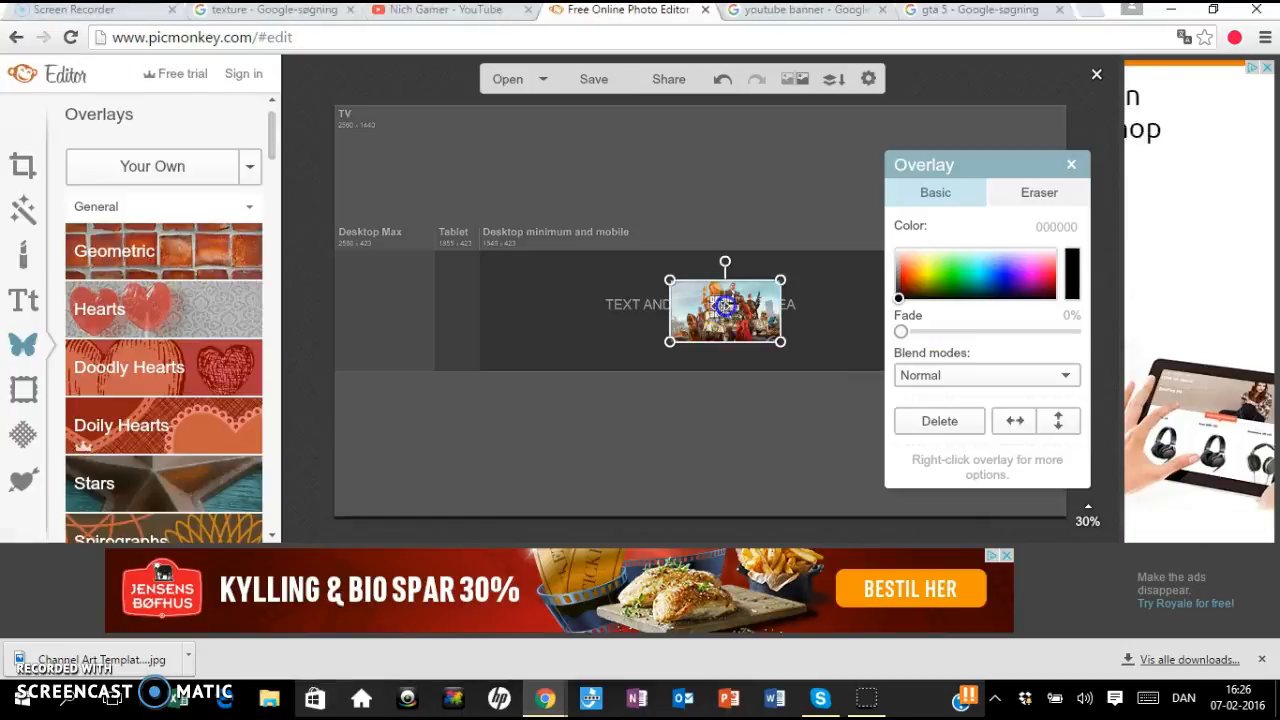
{"action": "left_click_drag", "start_coordinate": [737, 297], "coordinate": [848, 371]}
{"action": "left_click_drag", "start_coordinate": [795, 338], "coordinate": [778, 344]}
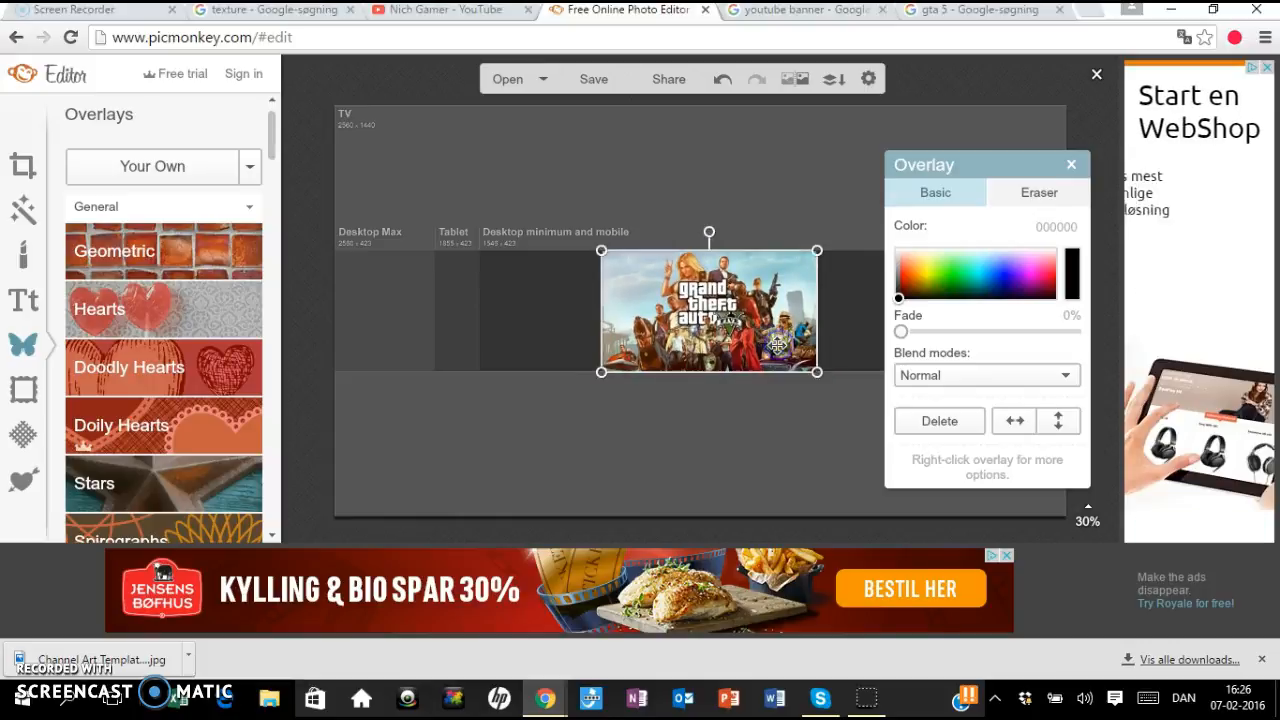
{"action": "left_click", "coordinate": [1073, 165]}
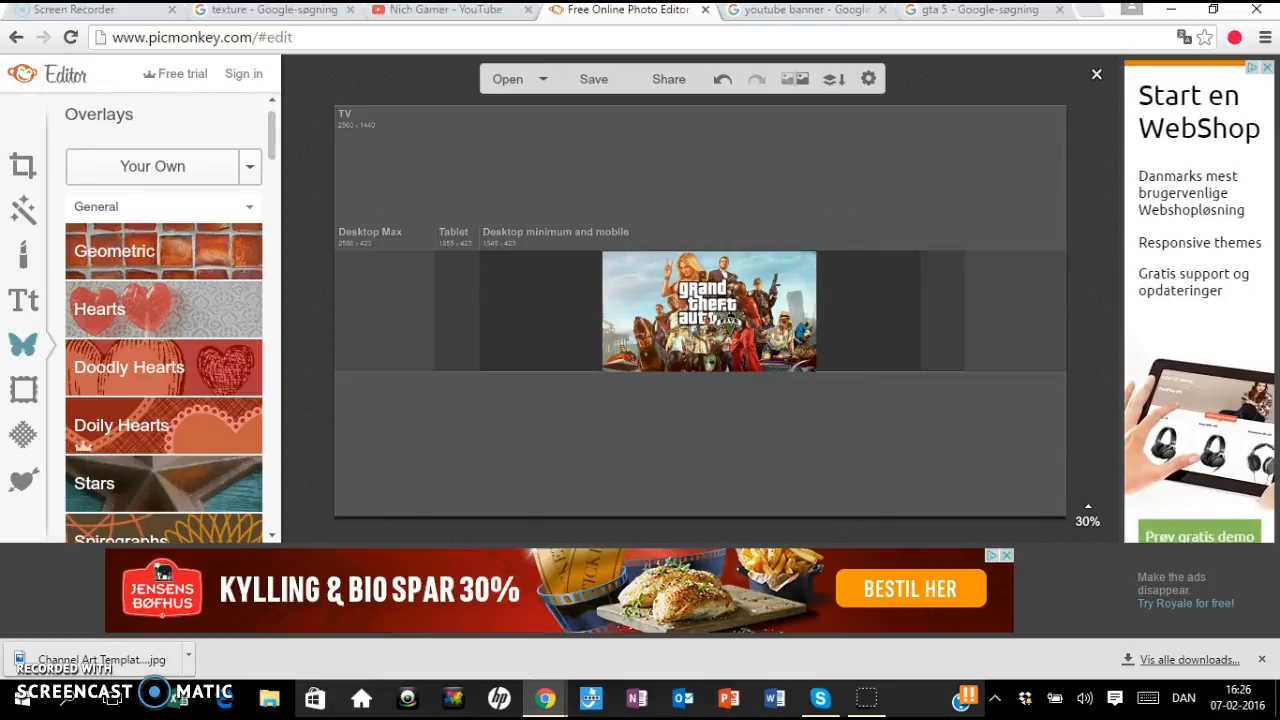
Add an Arial Black text box over the left part of the safe area and enter "gta 5" in it
{"action": "left_click", "coordinate": [38, 302]}
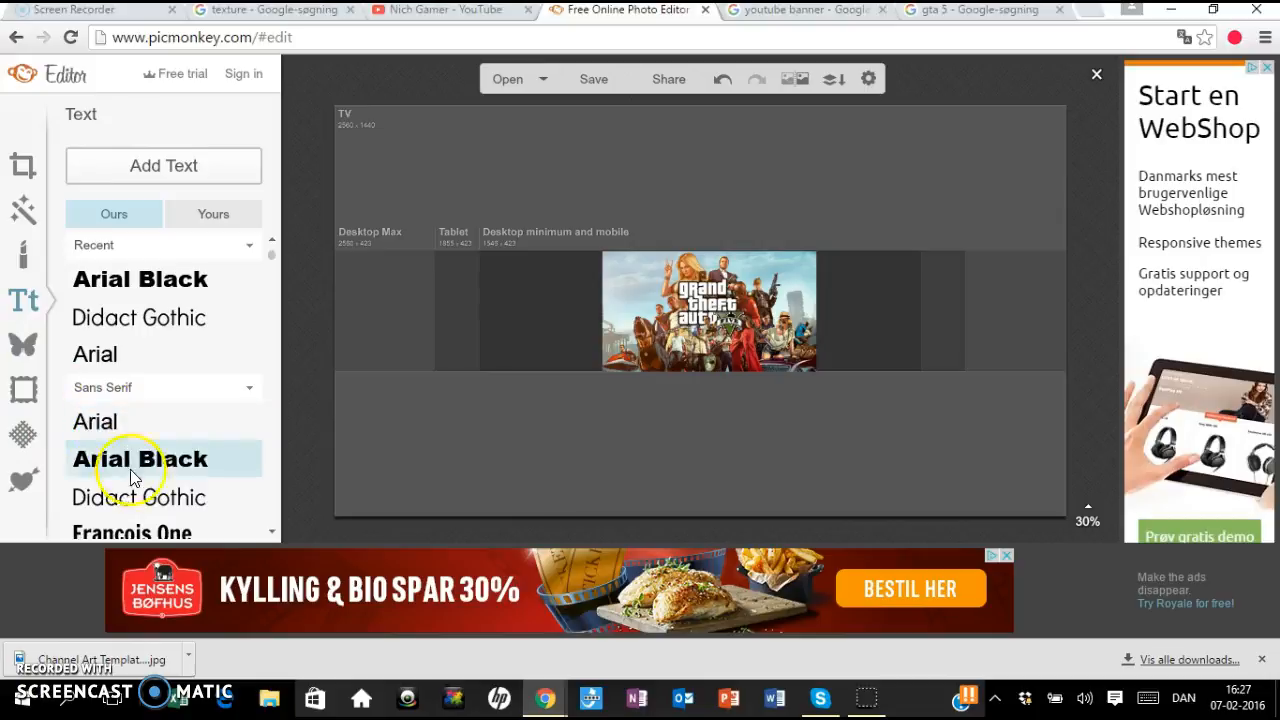
{"action": "left_click", "coordinate": [116, 462]}
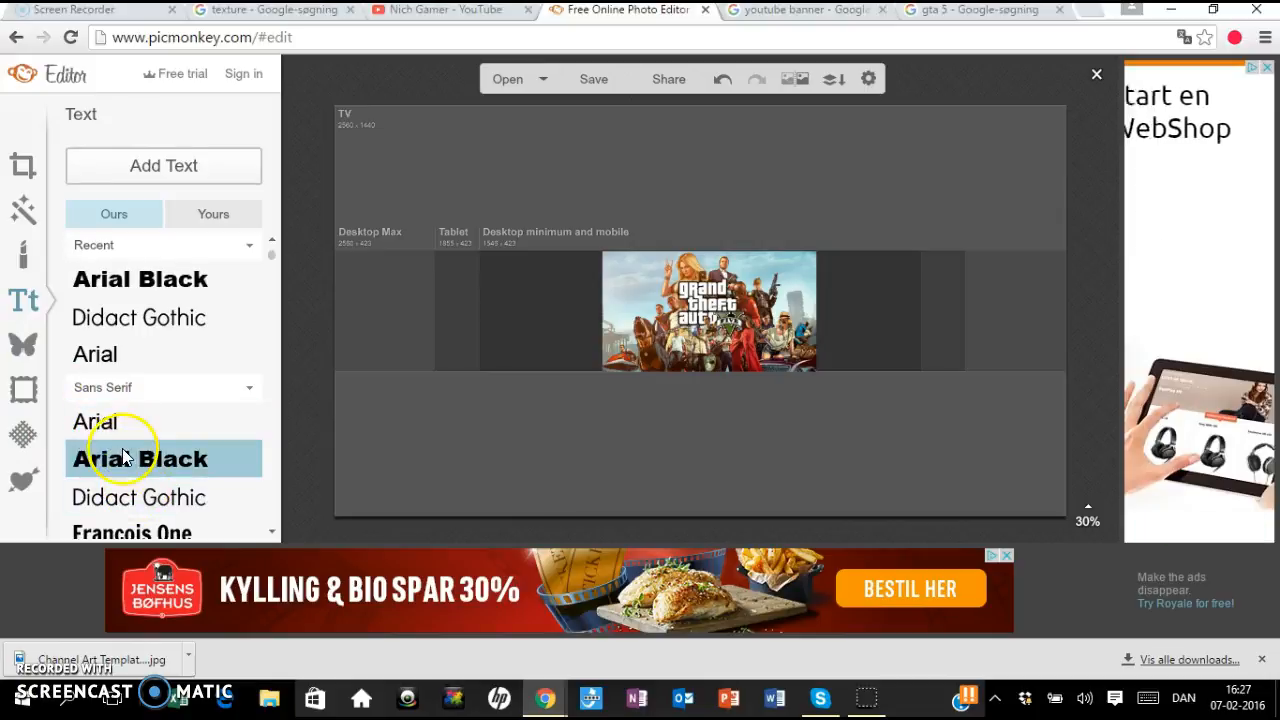
{"action": "left_click", "coordinate": [152, 173]}
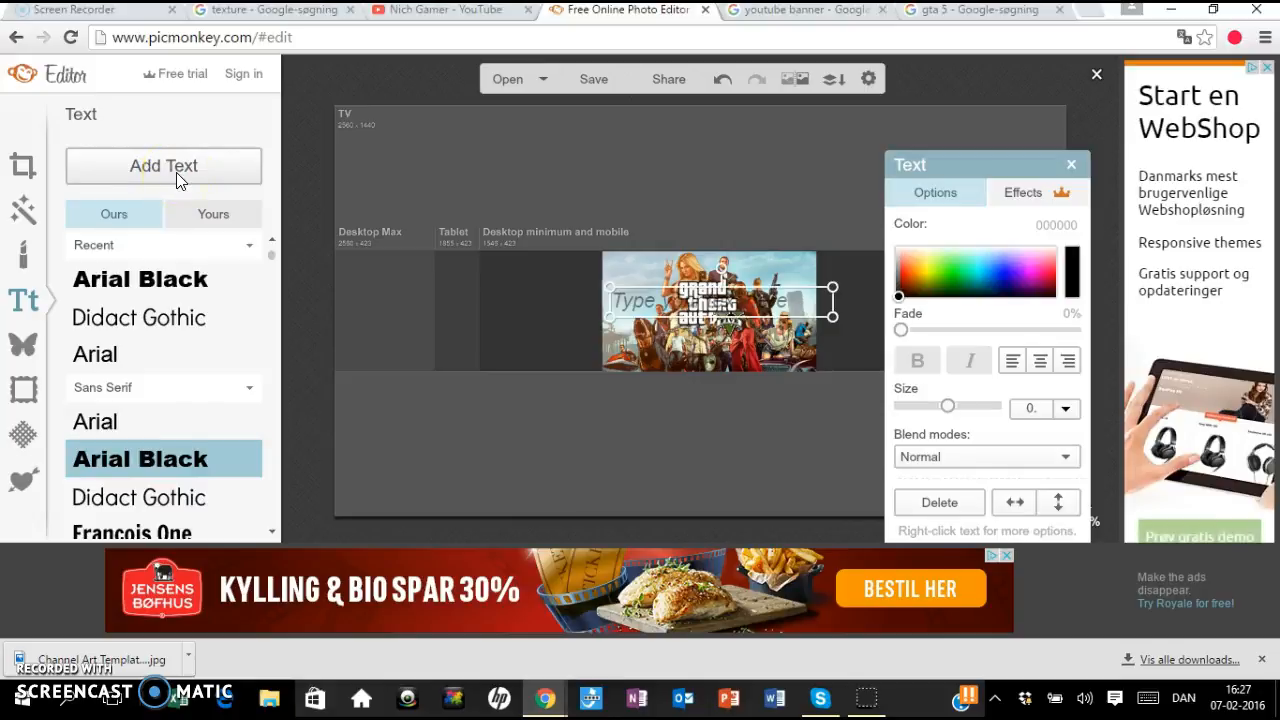
{"action": "left_click_drag", "start_coordinate": [648, 310], "coordinate": [508, 284]}
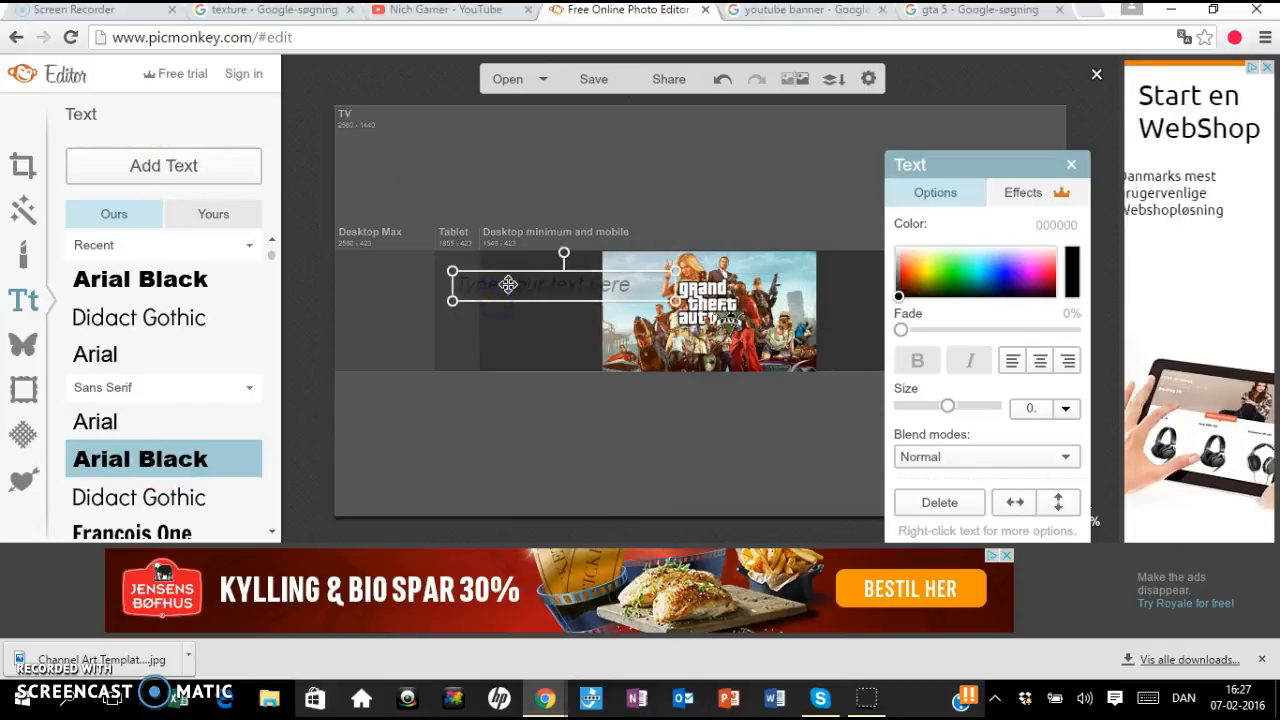
{"action": "left_click", "coordinate": [512, 284]}
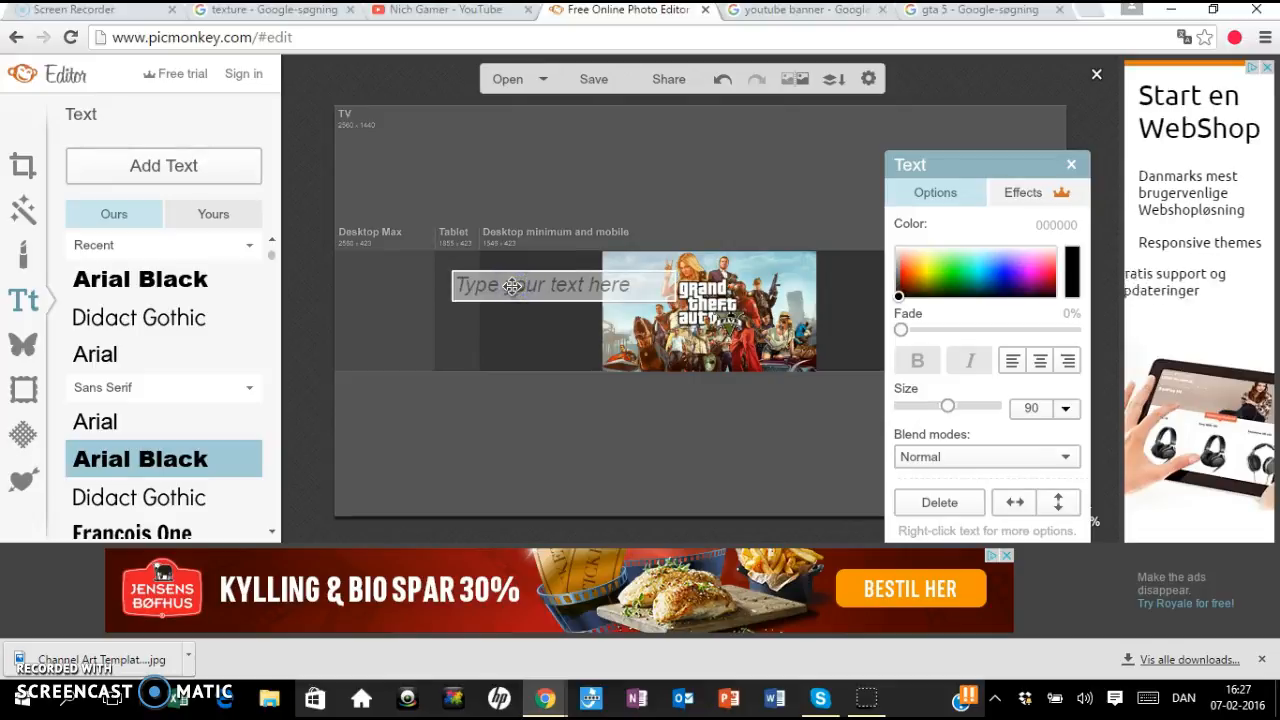
{"action": "type", "text": "gta 5"}
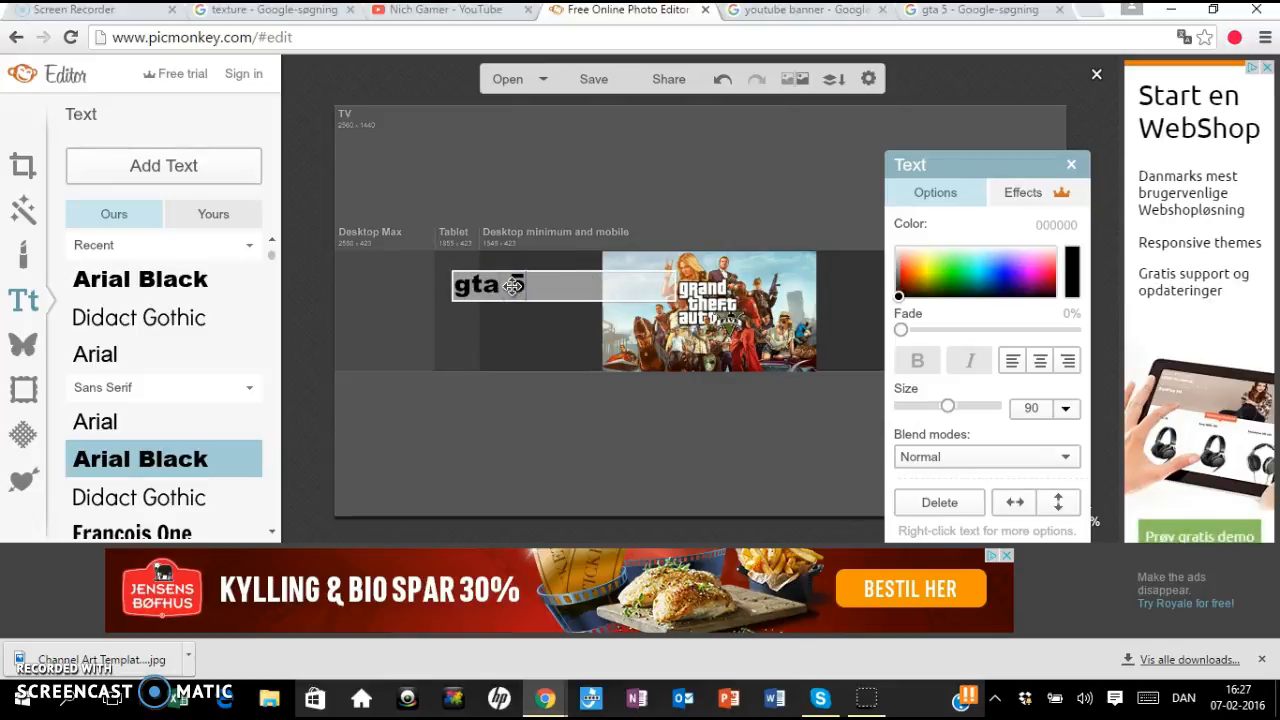
Enlarge the "gta 5" text to size 217 and position it at the upper left of the safe area
{"action": "left_click", "coordinate": [690, 302]}
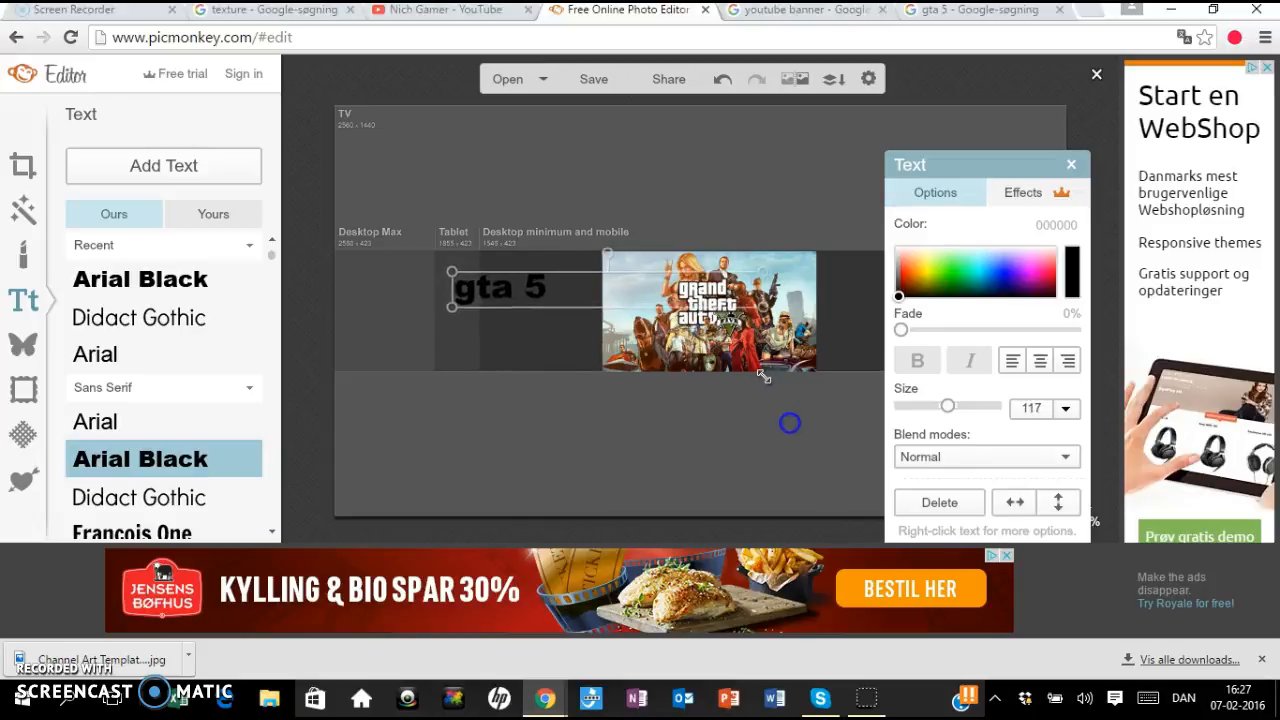
{"action": "left_click_drag", "start_coordinate": [804, 457], "coordinate": [1030, 562]}
{"action": "left_click_drag", "start_coordinate": [566, 318], "coordinate": [595, 287]}
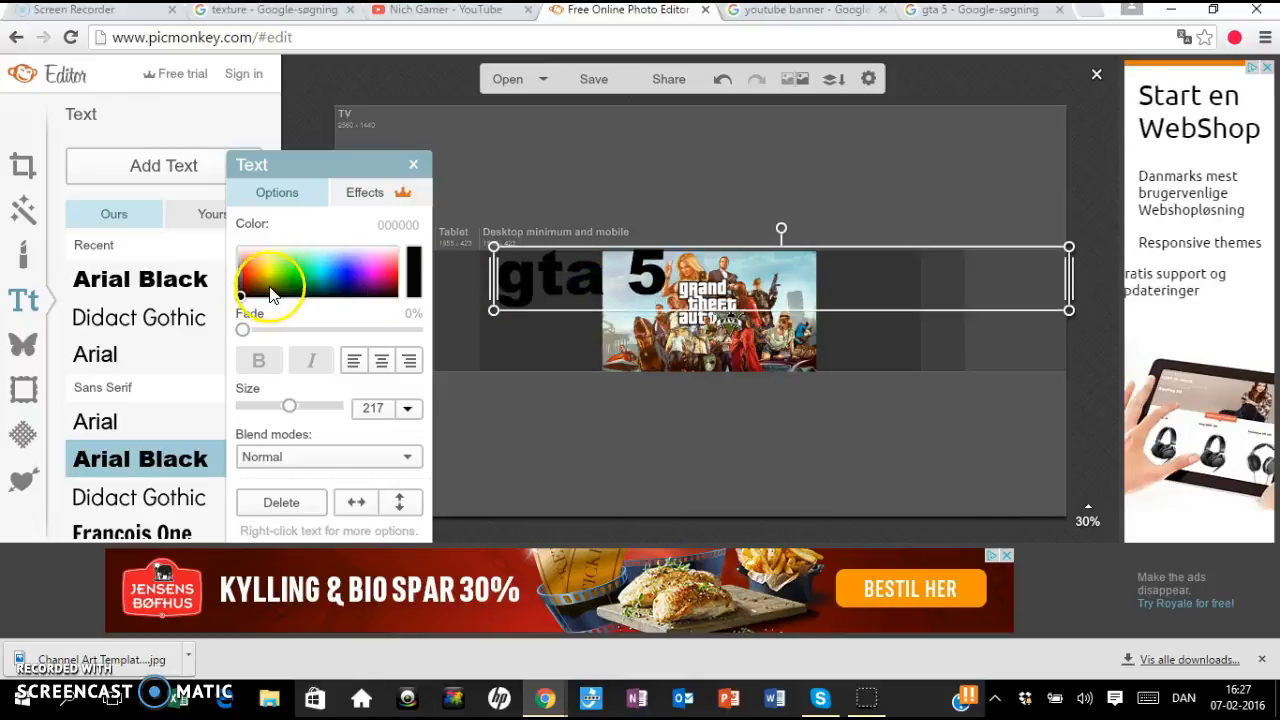
Try pink ff12e8 on the "gta 5" text, set its colour to near-black 040404, and close the text options
{"action": "mouse_move", "coordinate": [242, 298]}
{"action": "left_mouse_down"}
{"action": "mouse_move", "coordinate": [272, 273]}
{"action": "mouse_move", "coordinate": [376, 277]}
{"action": "left_mouse_up"}
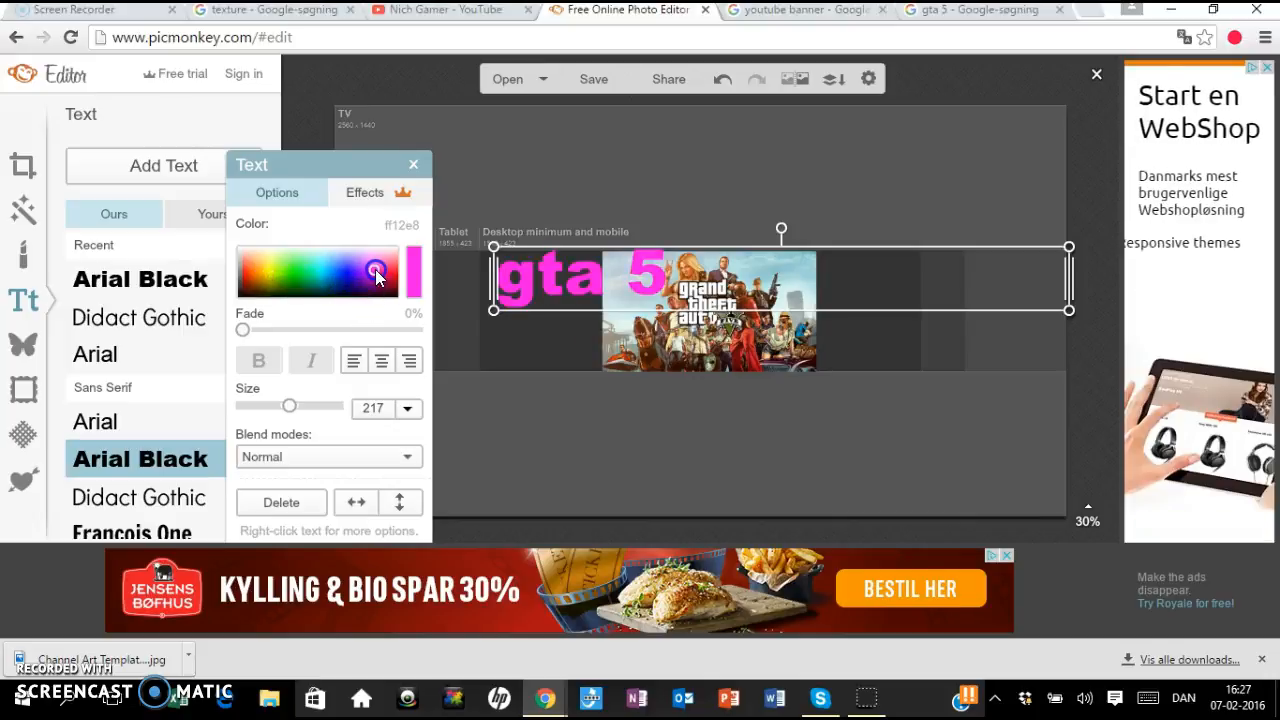
{"action": "left_click_drag", "start_coordinate": [212, 318], "coordinate": [160, 330]}
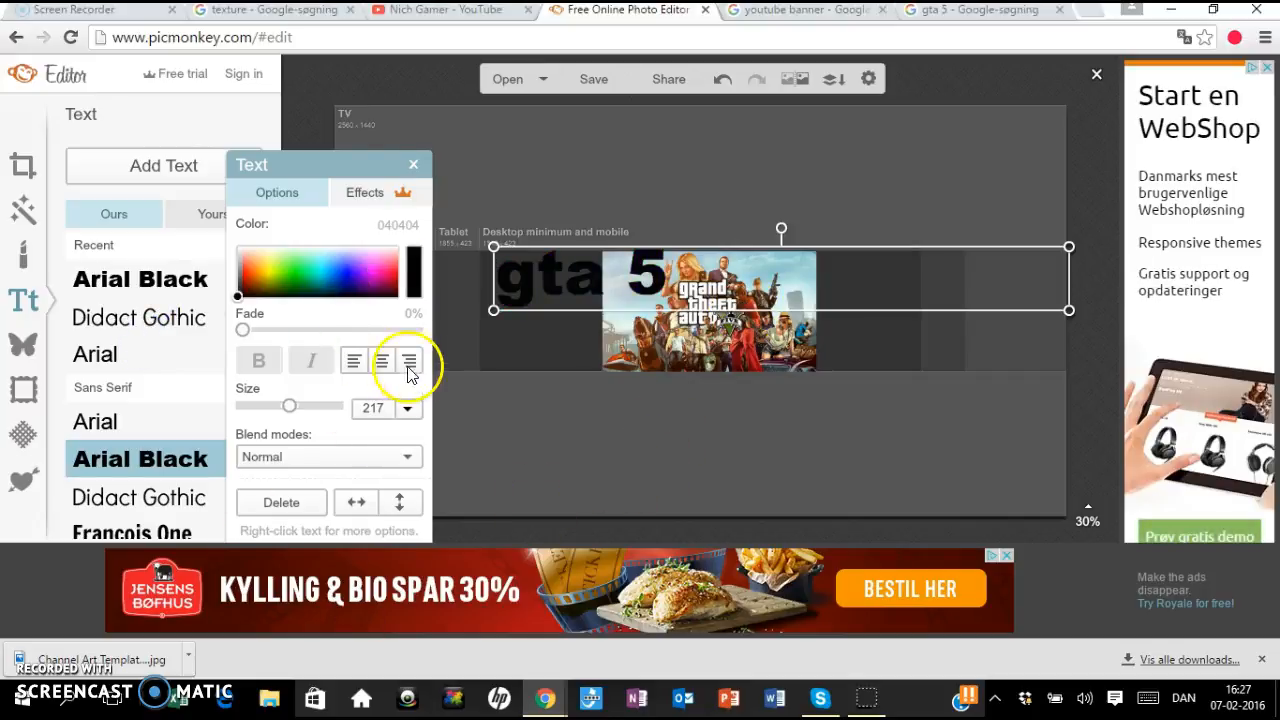
{"action": "left_click", "coordinate": [417, 162]}
Start adding another own overlay and browse through the Users folder on NICOKTS2005 to the Billeder folder
{"action": "left_click", "coordinate": [36, 349]}
{"action": "left_click", "coordinate": [195, 168]}
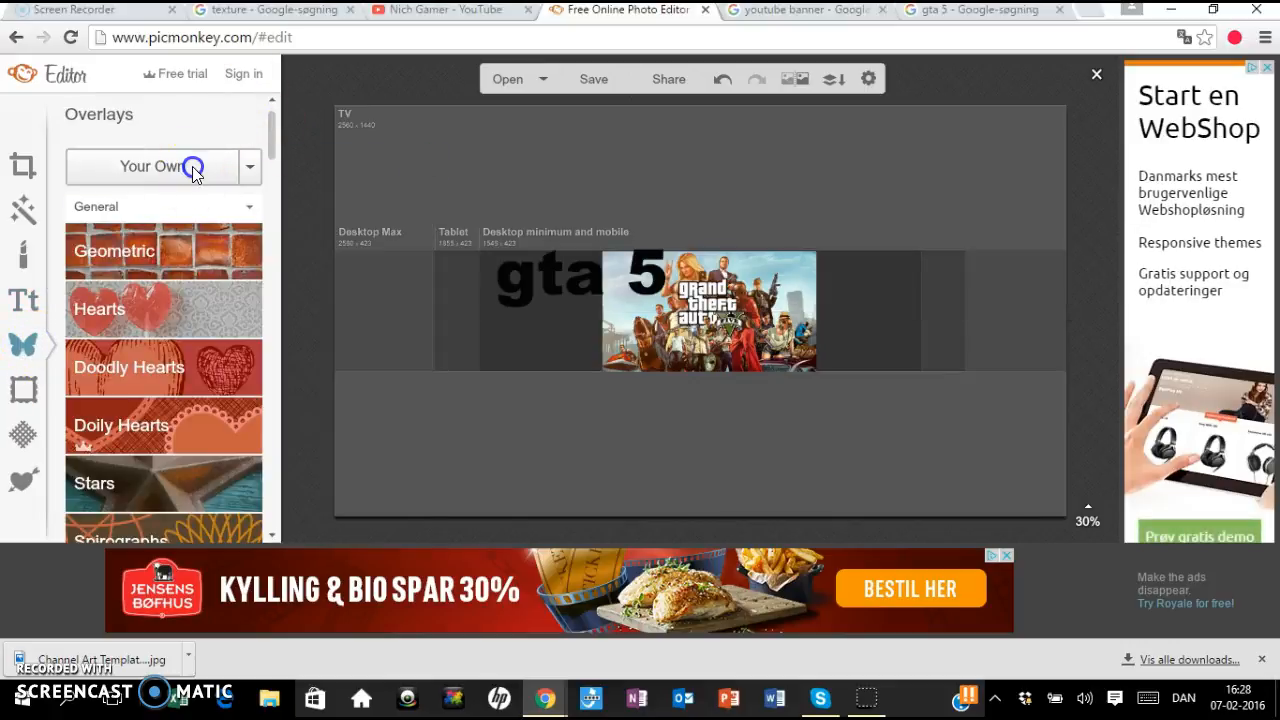
{"action": "scroll", "coordinate": [60, 300], "scroll_direction": "down", "scroll_amount": 3}
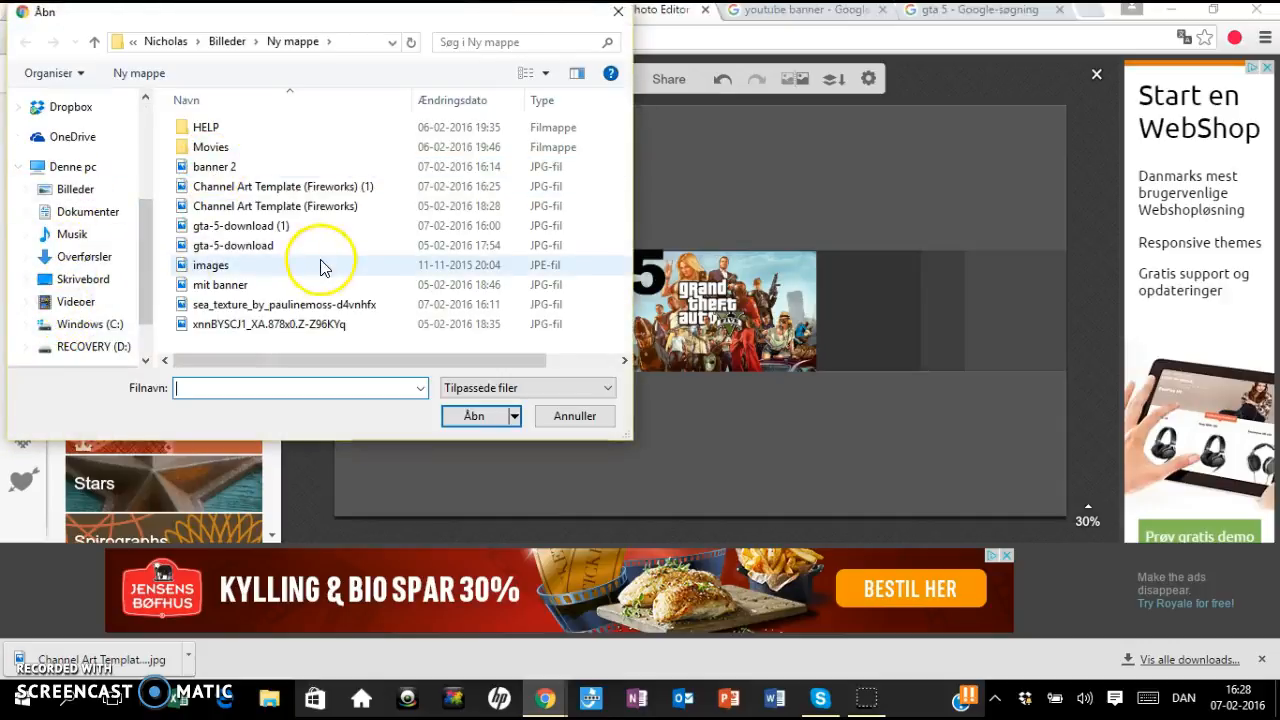
{"action": "scroll", "coordinate": [85, 290], "scroll_direction": "down", "scroll_amount": 1}
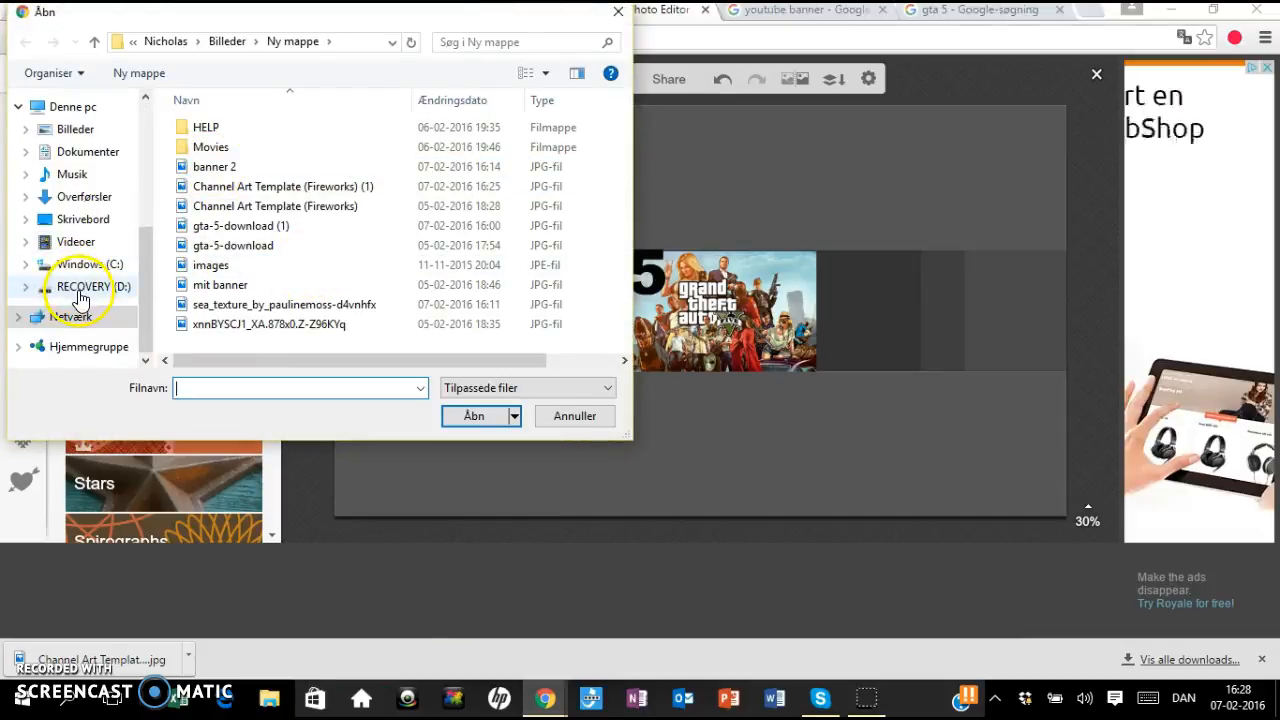
{"action": "scroll", "coordinate": [100, 270], "scroll_direction": "up", "scroll_amount": 2}
{"action": "scroll", "coordinate": [105, 265], "scroll_direction": "up", "scroll_amount": 2}
{"action": "scroll", "coordinate": [104, 267], "scroll_direction": "down", "scroll_amount": 4}
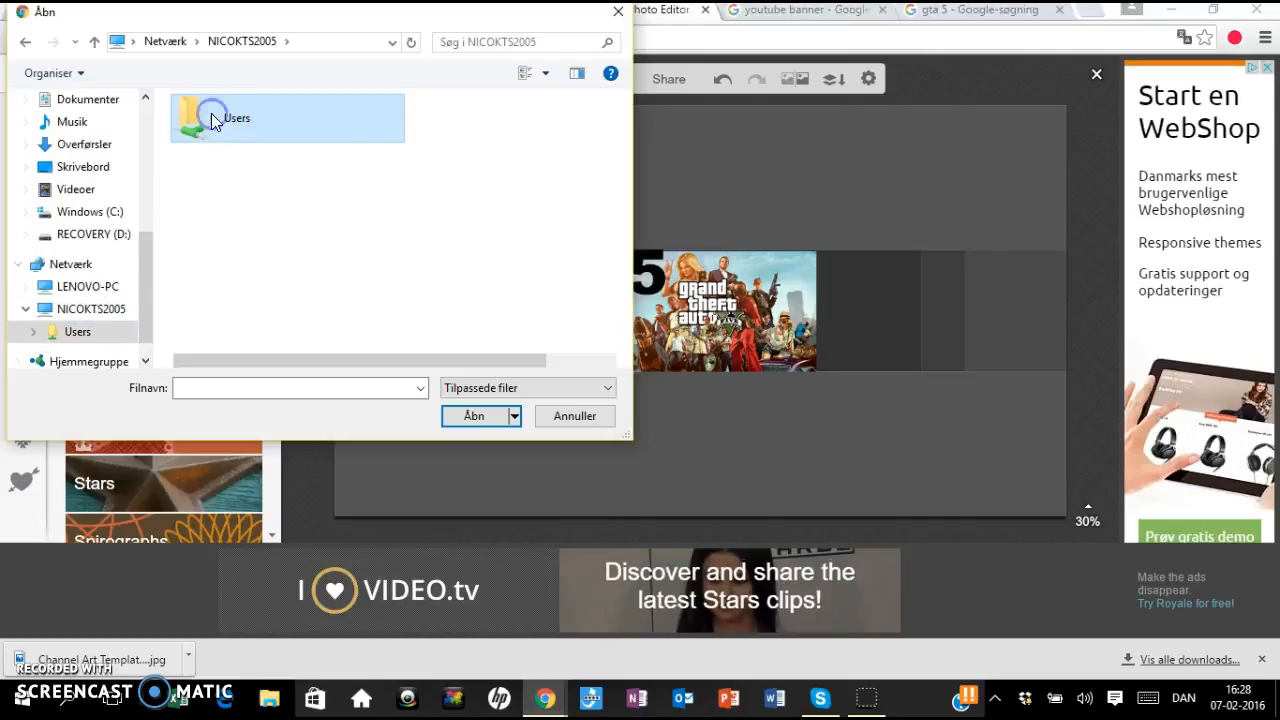
{"action": "double_click", "coordinate": [211, 118]}
{"action": "double_click", "coordinate": [211, 167]}
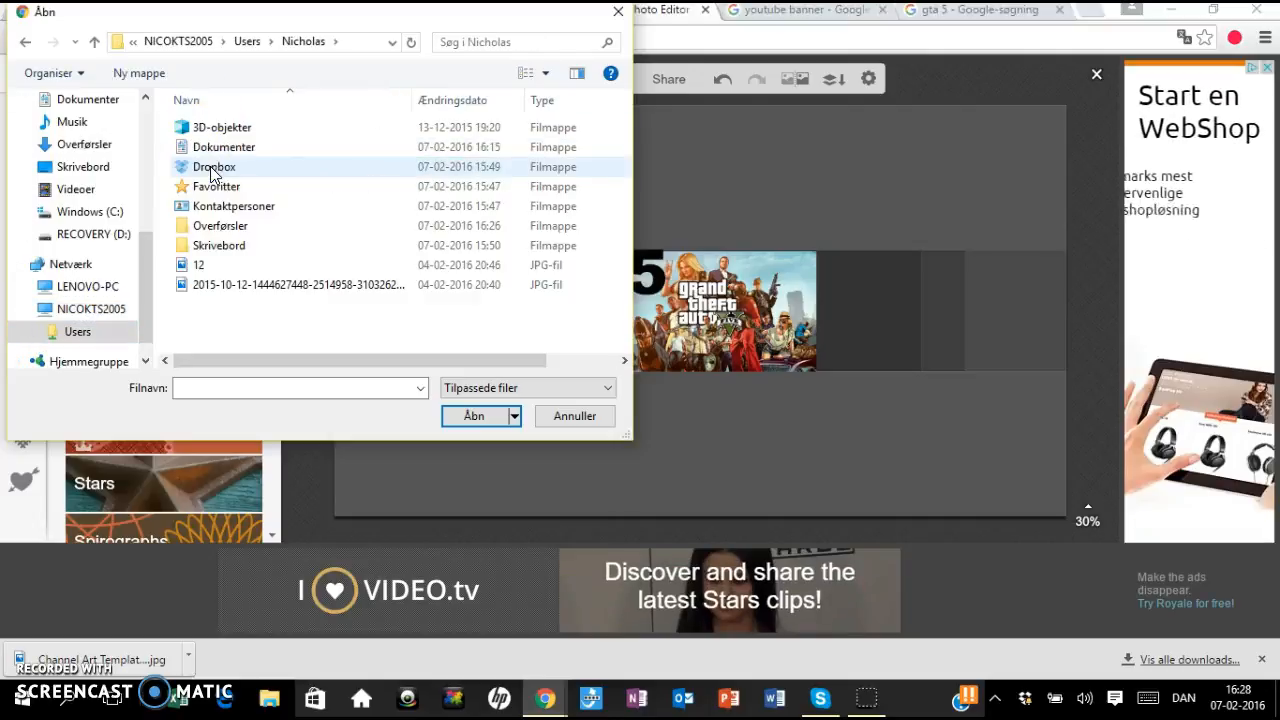
{"action": "double_click", "coordinate": [213, 147]}
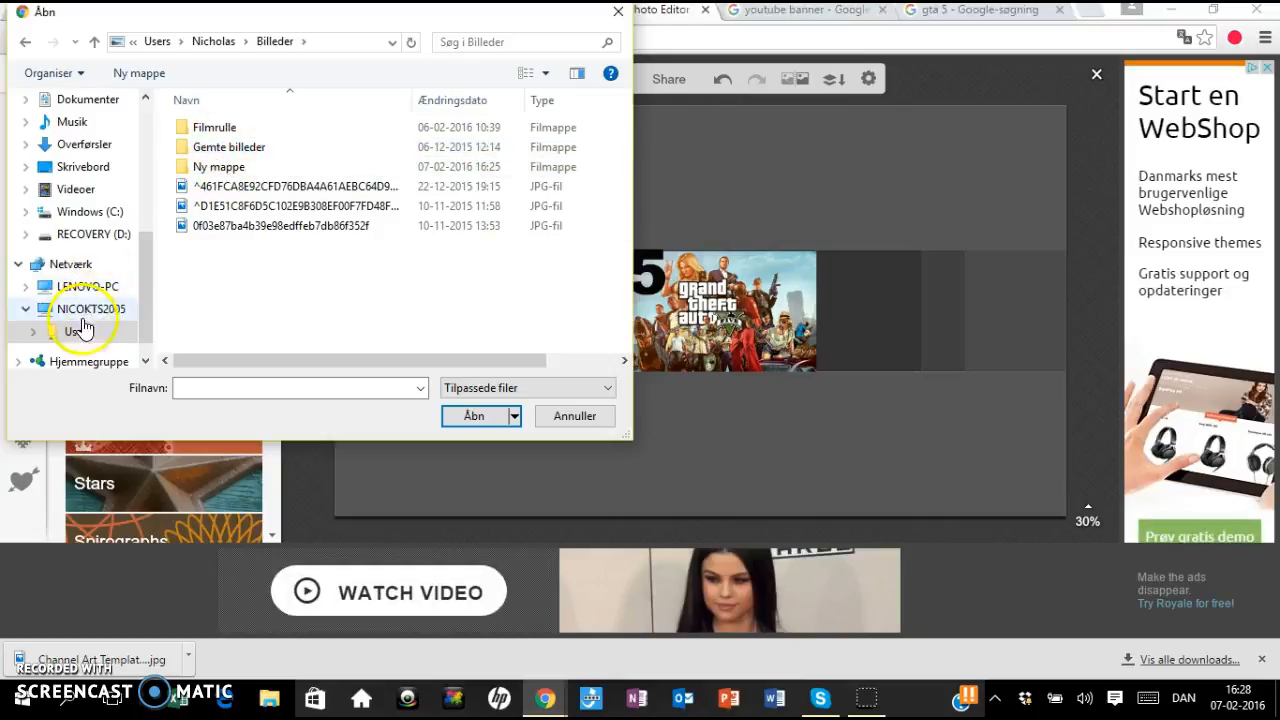
Add the WIN_20160205_18_17_15_Pro (2) photo from this PC's Billeder > Filmrulle folder as an overlay and enlarge it over the banner's centre
{"action": "scroll", "coordinate": [94, 177], "scroll_direction": "up", "scroll_amount": 2}
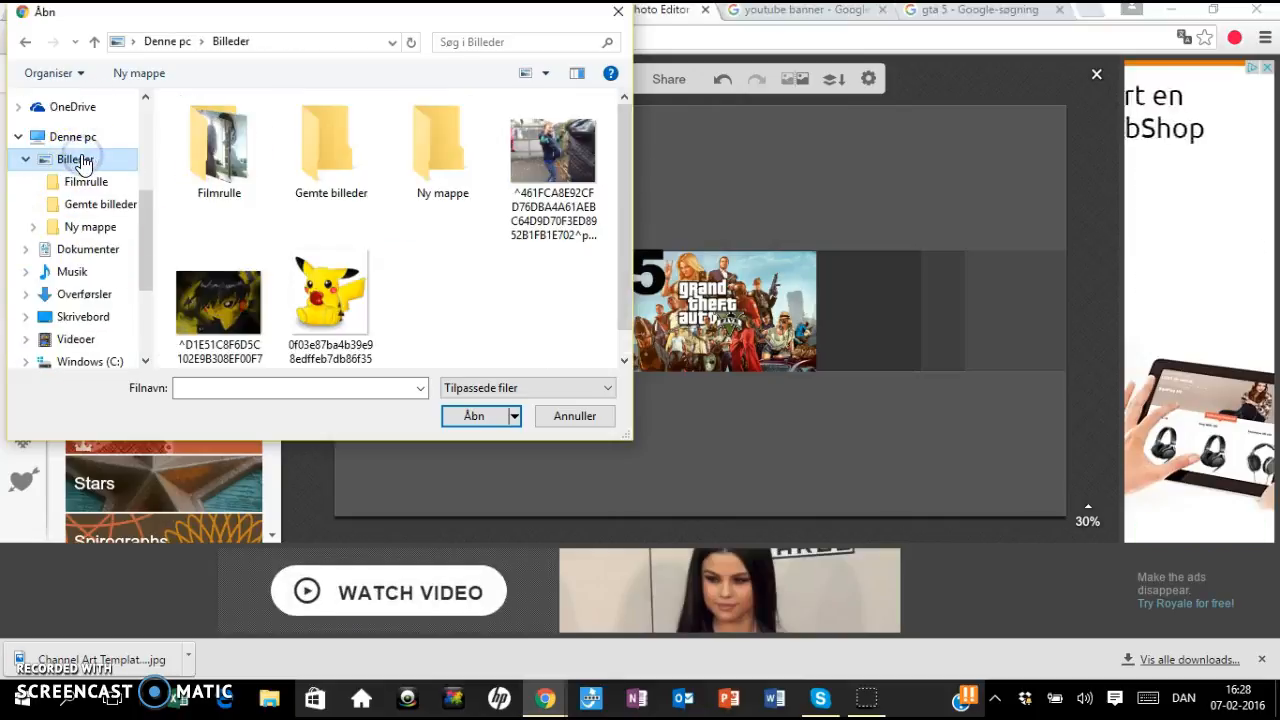
{"action": "left_click", "coordinate": [210, 133]}
{"action": "double_click", "coordinate": [218, 138]}
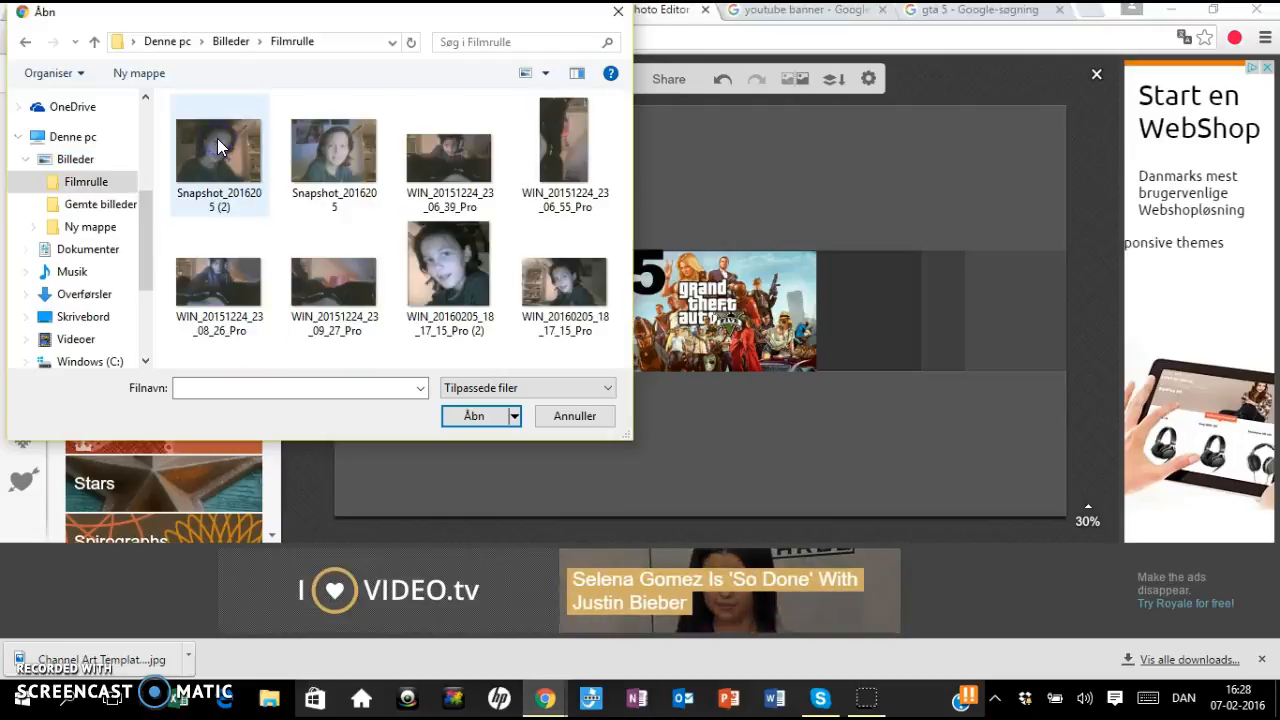
{"action": "left_click", "coordinate": [449, 262]}
{"action": "left_click", "coordinate": [485, 420]}
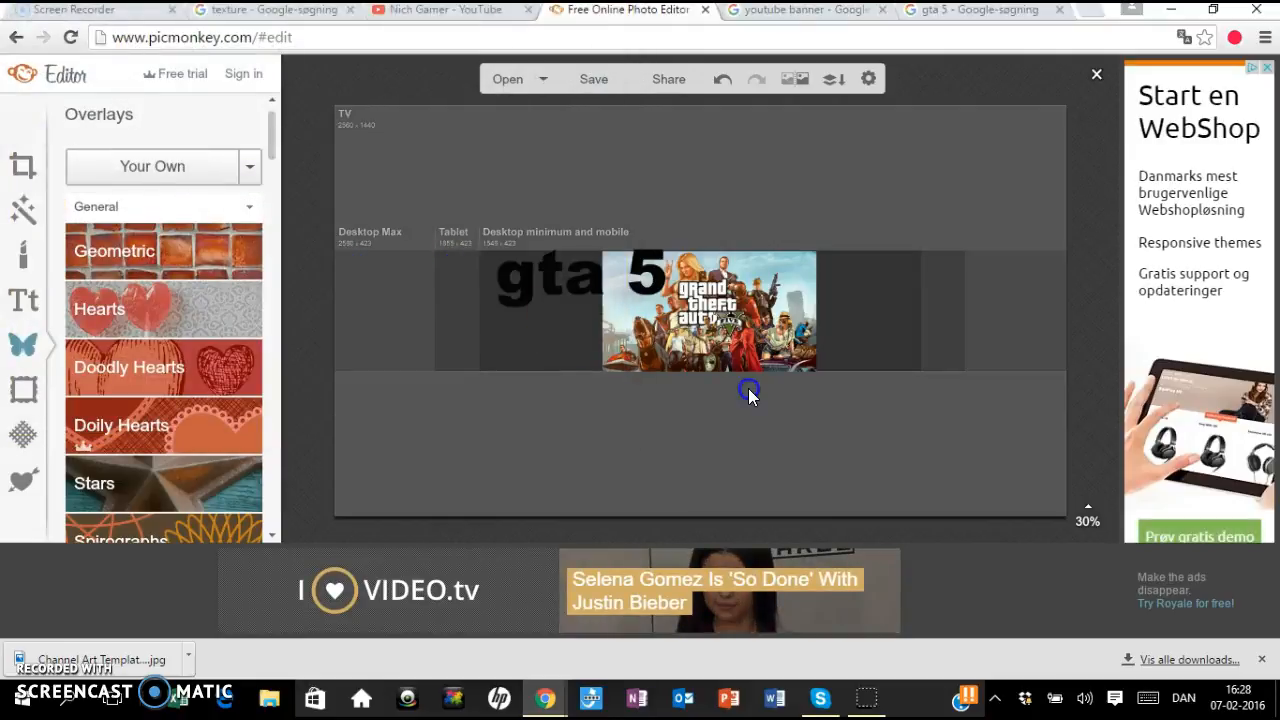
{"action": "left_click_drag", "start_coordinate": [750, 337], "coordinate": [1000, 534]}
{"action": "left_click_drag", "start_coordinate": [877, 436], "coordinate": [787, 353]}
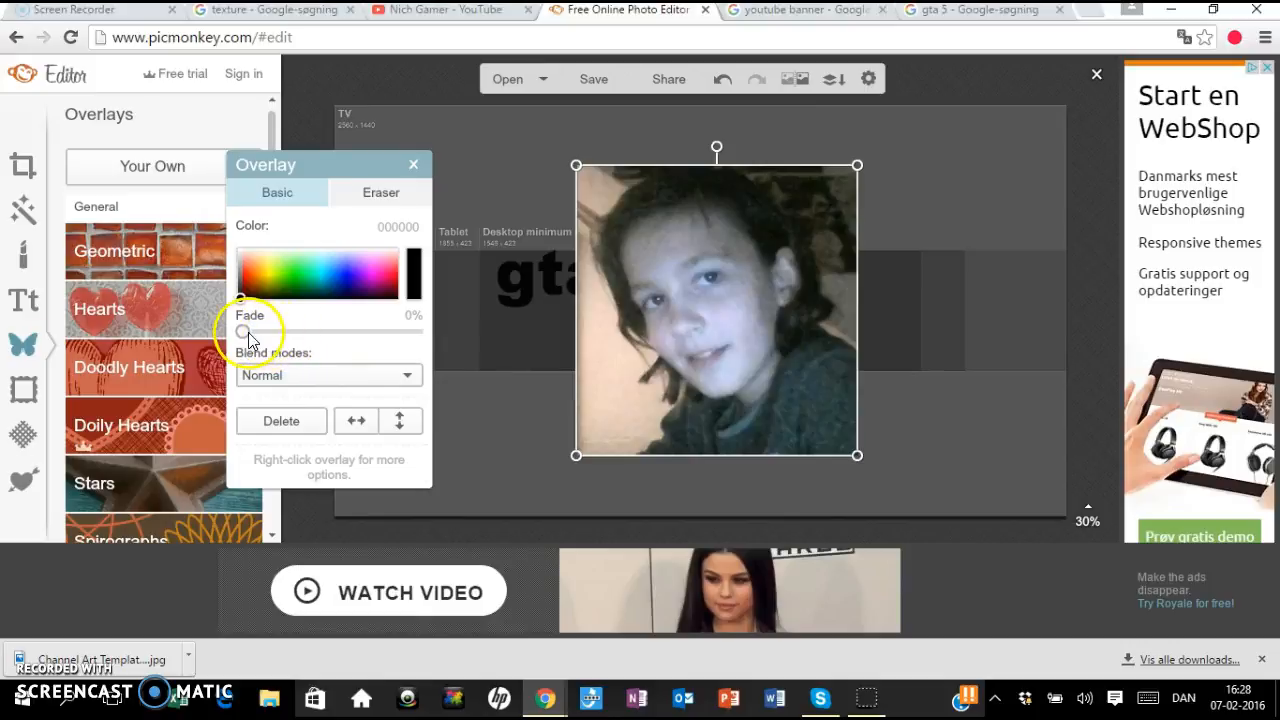
Erase the background around the person in the photo overlay with the eraser size set to 100
{"action": "left_click", "coordinate": [381, 193]}
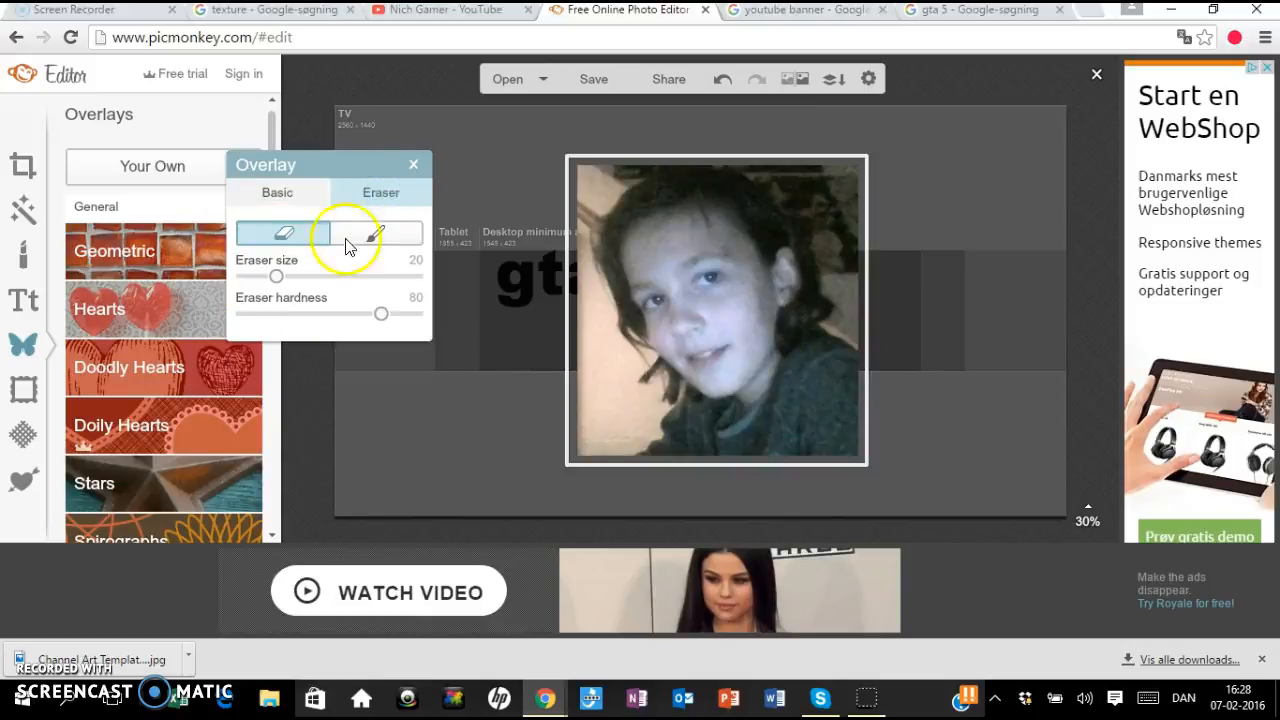
{"action": "mouse_move", "coordinate": [277, 276]}
{"action": "left_mouse_down"}
{"action": "mouse_move", "coordinate": [380, 294]}
{"action": "mouse_move", "coordinate": [423, 283]}
{"action": "left_mouse_up"}
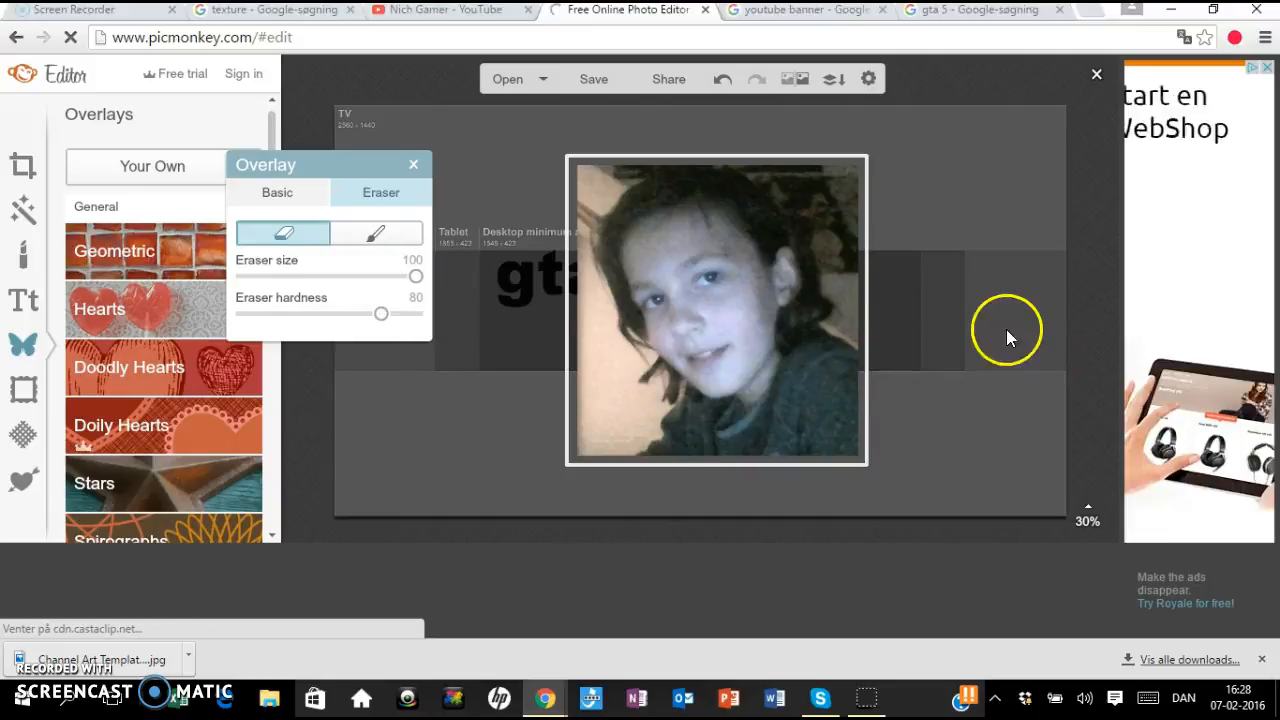
{"action": "mouse_move", "coordinate": [884, 297]}
{"action": "left_mouse_down"}
{"action": "mouse_move", "coordinate": [846, 189]}
{"action": "mouse_move", "coordinate": [794, 145]}
{"action": "left_mouse_up"}
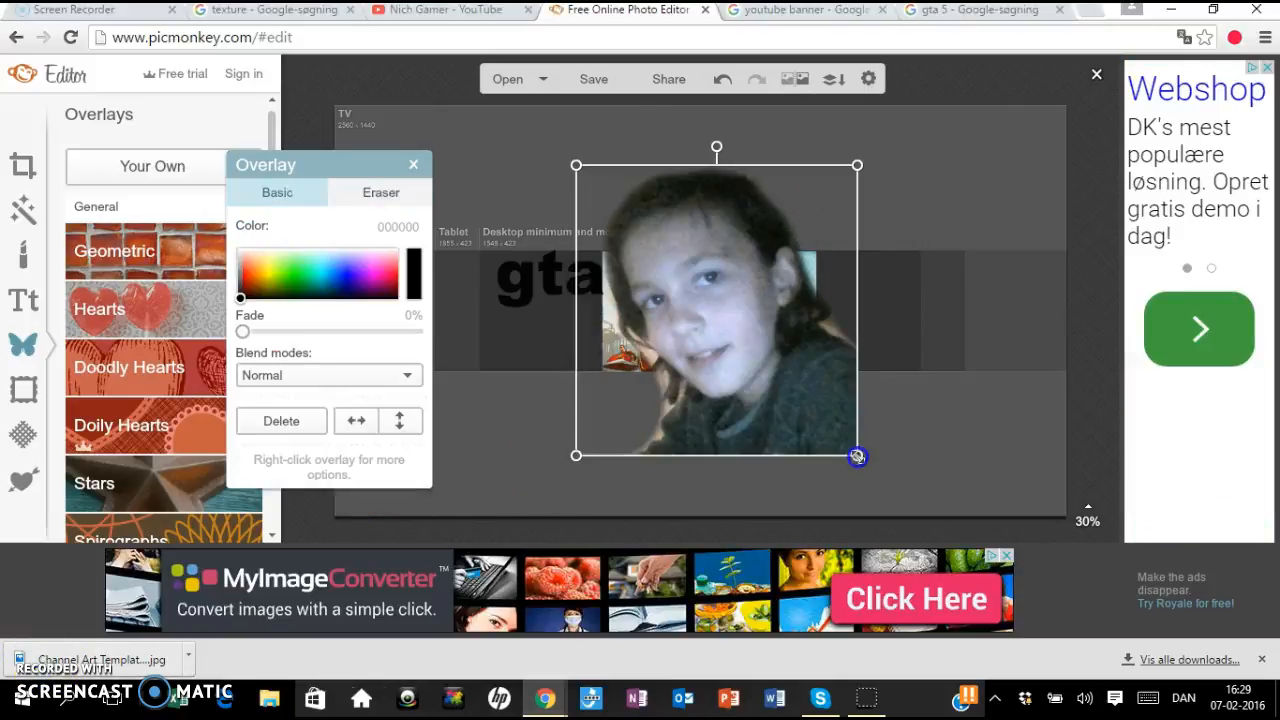
Shrink the cut-out photo overlay to roughly the safe area's height and place it over the right edge of the GTA 5 image
{"action": "left_click_drag", "start_coordinate": [857, 456], "coordinate": [787, 346]}
{"action": "left_click_drag", "start_coordinate": [677, 283], "coordinate": [891, 308]}
{"action": "left_click_drag", "start_coordinate": [967, 370], "coordinate": [934, 333]}
{"action": "left_click_drag", "start_coordinate": [868, 282], "coordinate": [860, 320]}
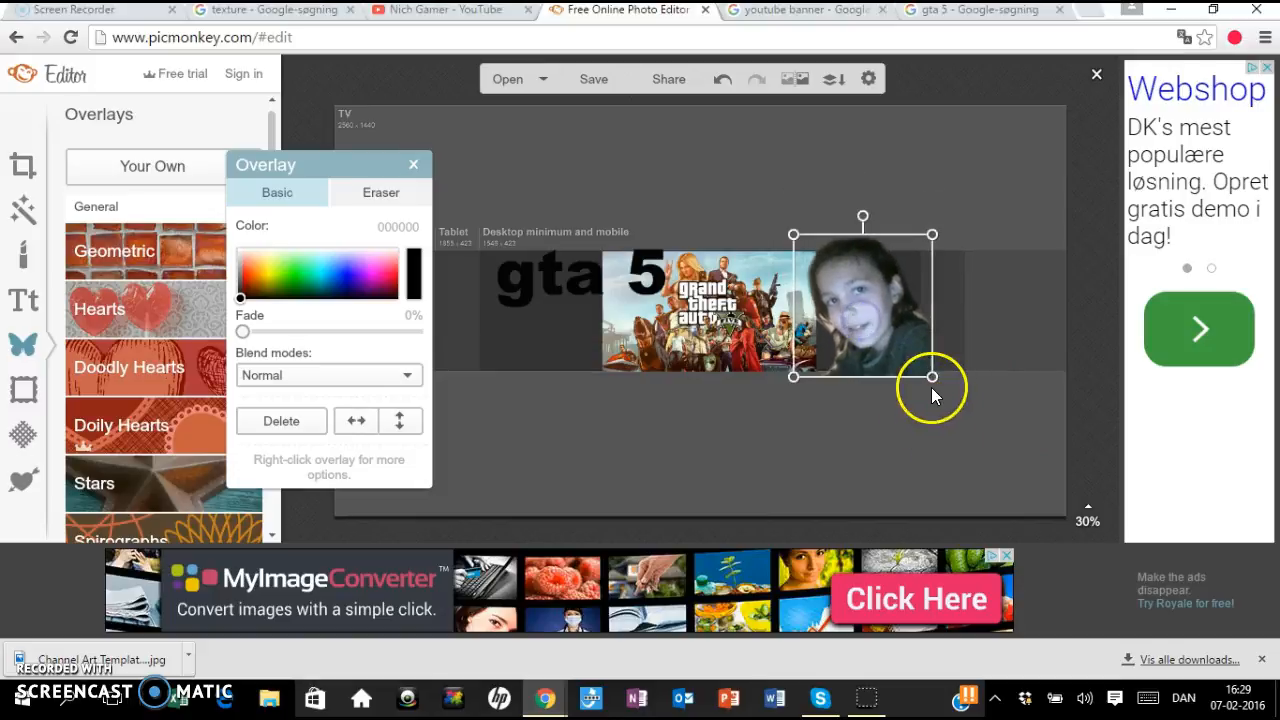
{"action": "left_click_drag", "start_coordinate": [929, 377], "coordinate": [925, 375]}
{"action": "left_click_drag", "start_coordinate": [894, 331], "coordinate": [896, 337]}
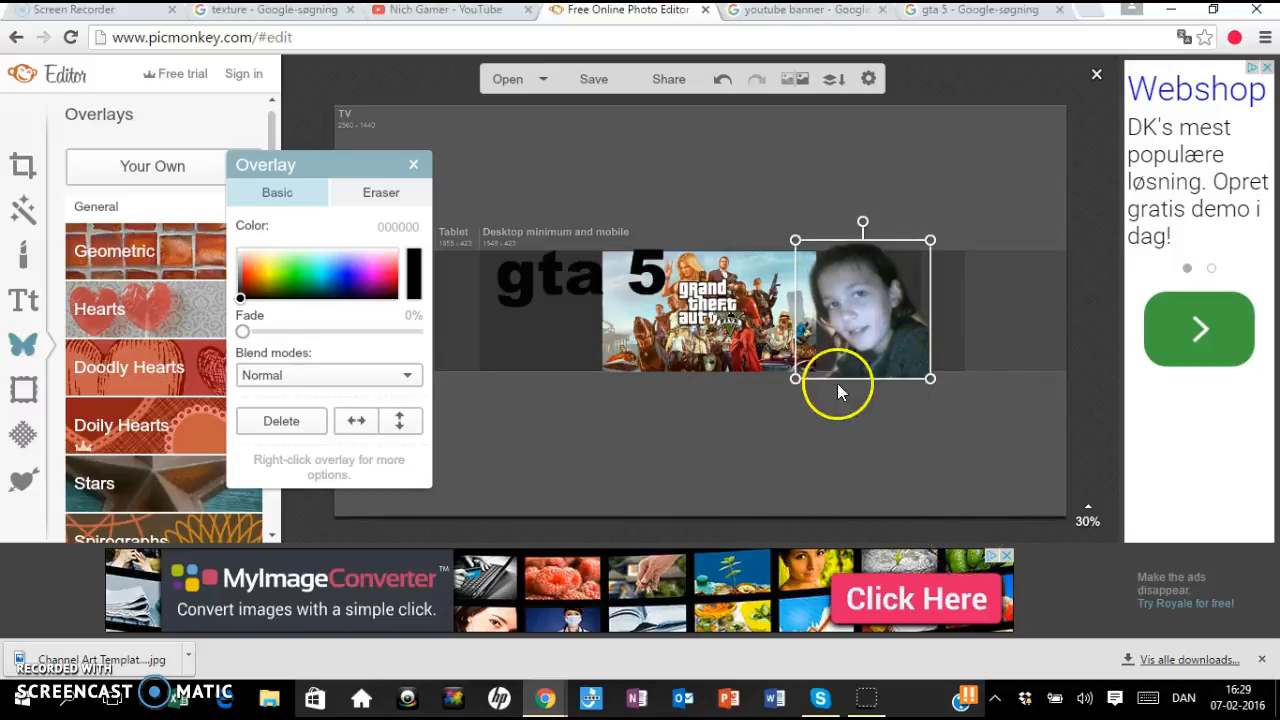
{"action": "left_click_drag", "start_coordinate": [864, 314], "coordinate": [851, 309]}
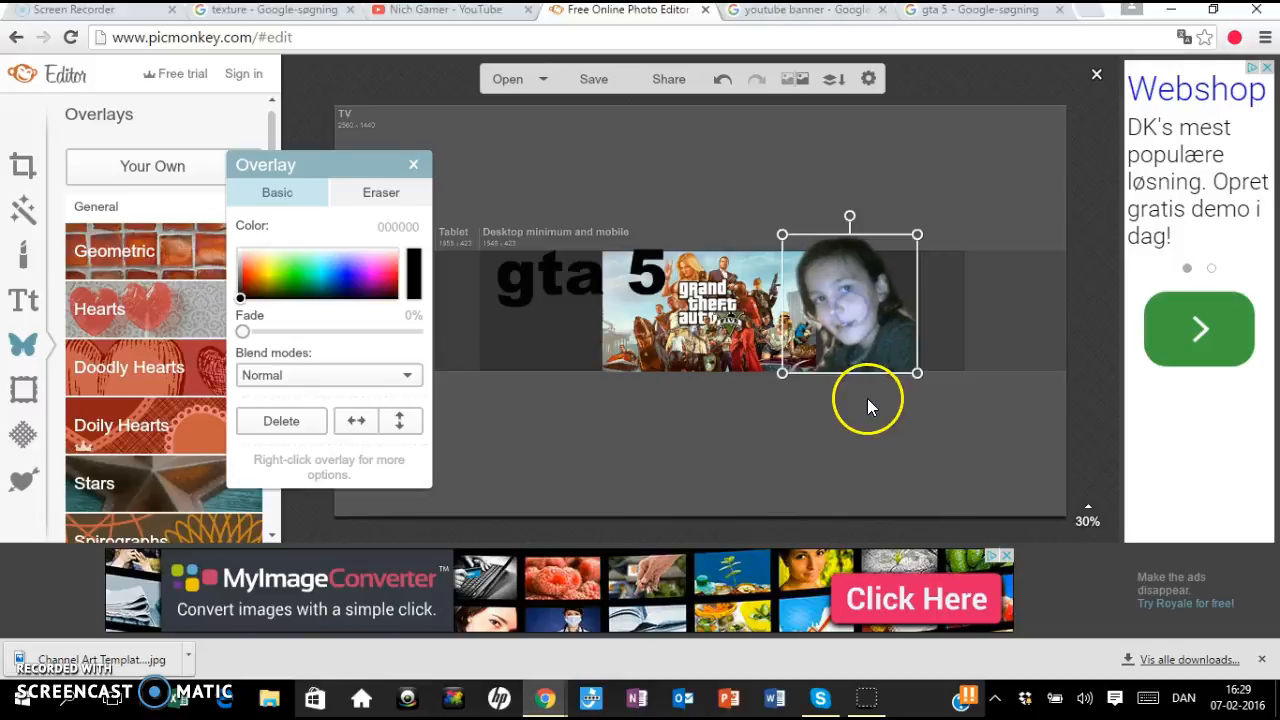
Shrink the cut-out photo overlay slightly so it fits the height of the banner's safe area
{"action": "left_click_drag", "start_coordinate": [917, 373], "coordinate": [880, 341]}
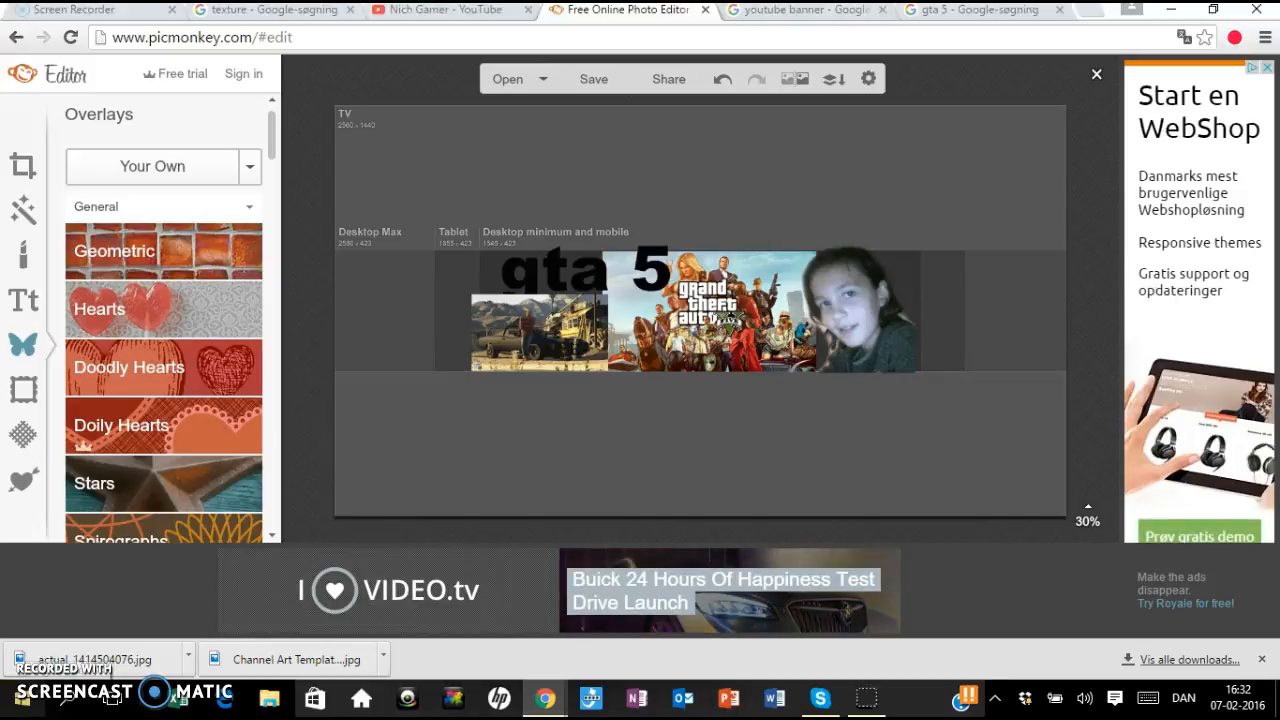
Open the Draw effect from the Artsy group of effects
{"action": "left_click", "coordinate": [27, 437]}
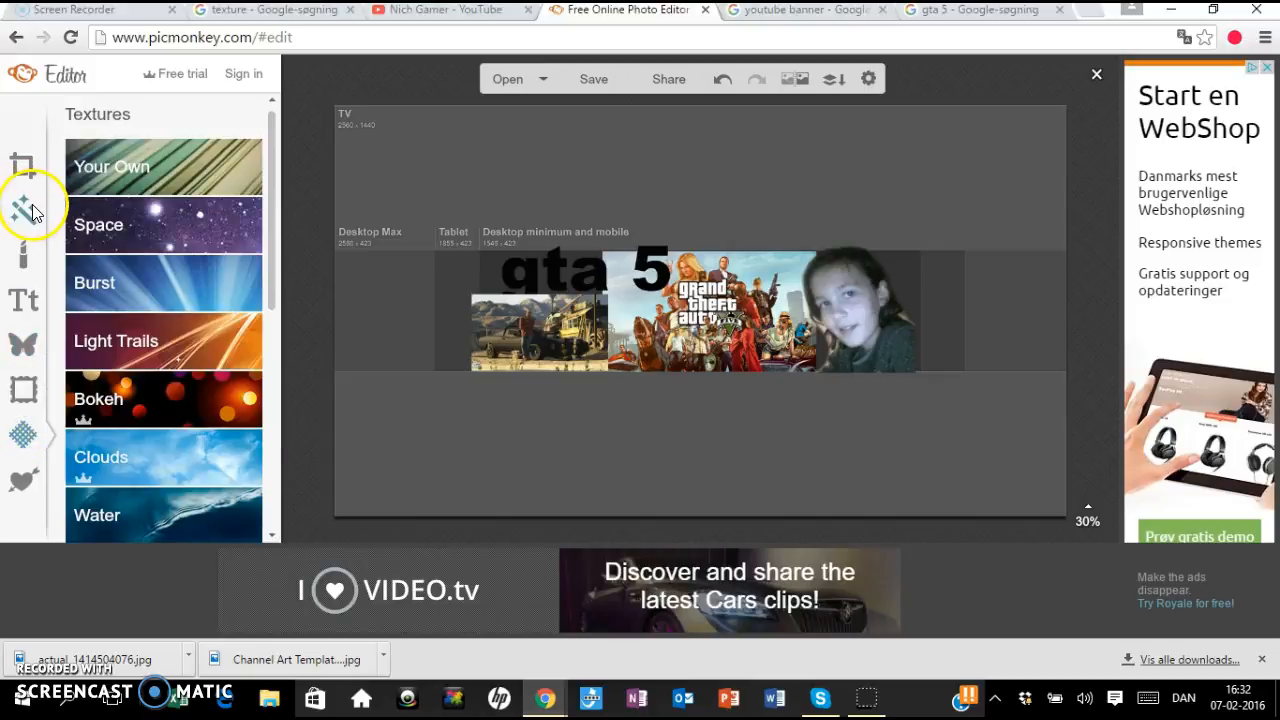
{"action": "left_click", "coordinate": [30, 211]}
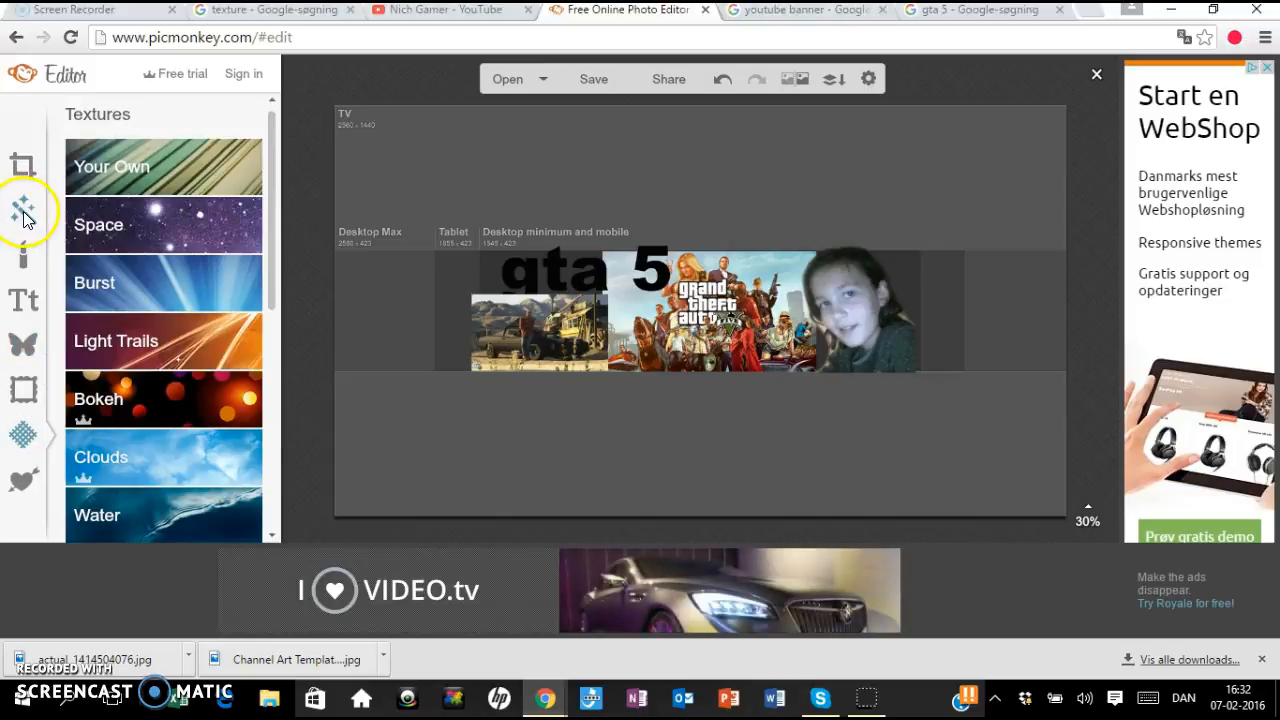
{"action": "scroll", "coordinate": [172, 318], "scroll_direction": "down", "scroll_amount": 1}
{"action": "scroll", "coordinate": [172, 318], "scroll_direction": "down", "scroll_amount": 10}
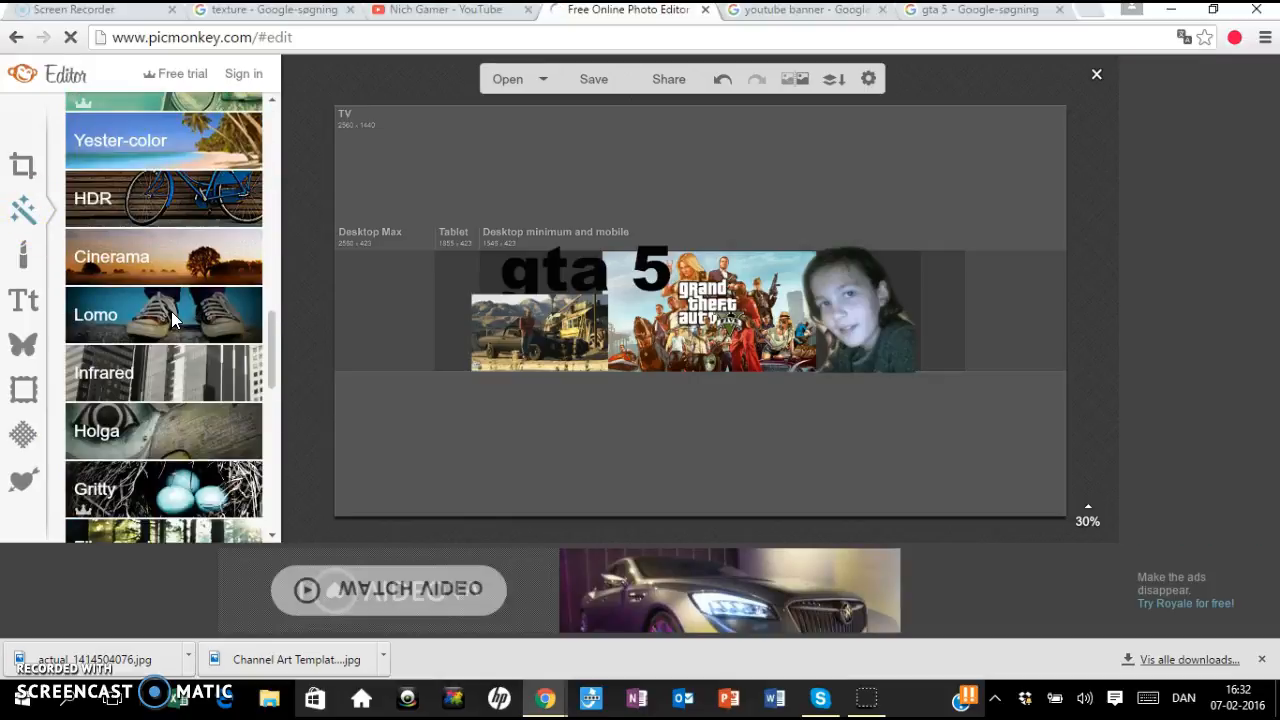
{"action": "scroll", "coordinate": [171, 311], "scroll_direction": "down", "scroll_amount": 3}
{"action": "scroll", "coordinate": [274, 314], "scroll_direction": "down", "scroll_amount": 2}
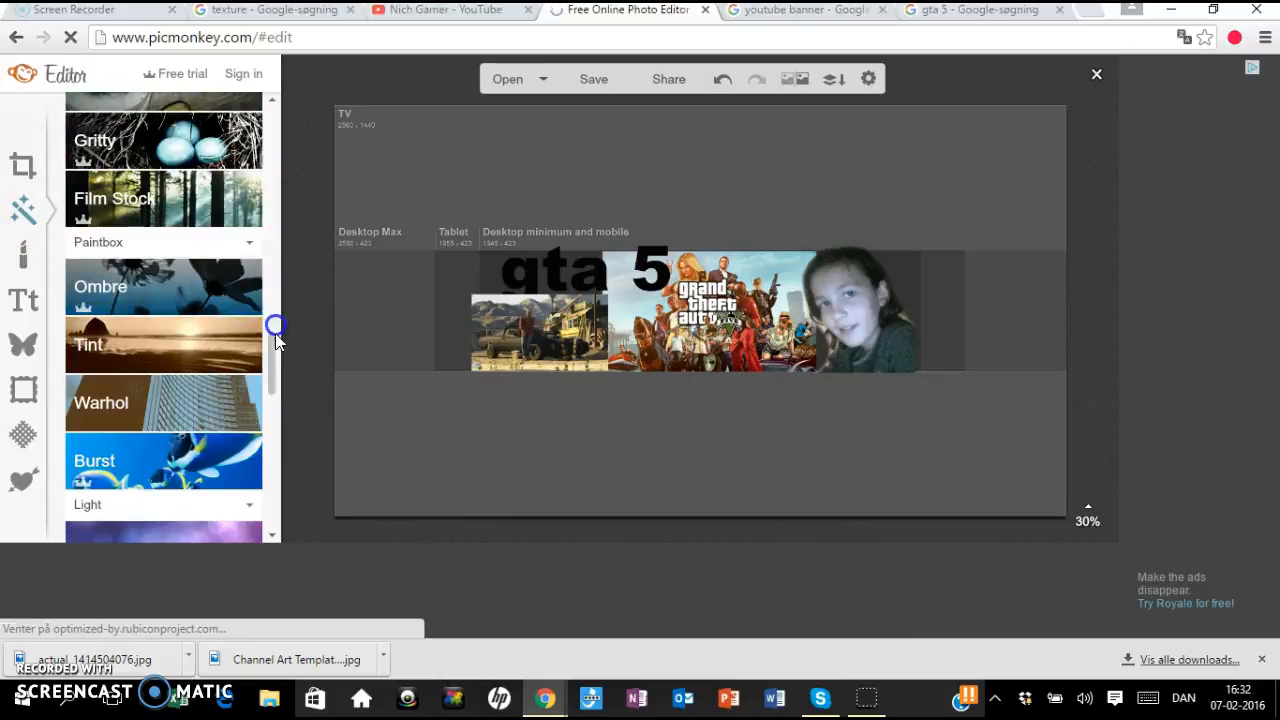
{"action": "left_click", "coordinate": [276, 340]}
{"action": "left_click_drag", "start_coordinate": [271, 150], "coordinate": [277, 492]}
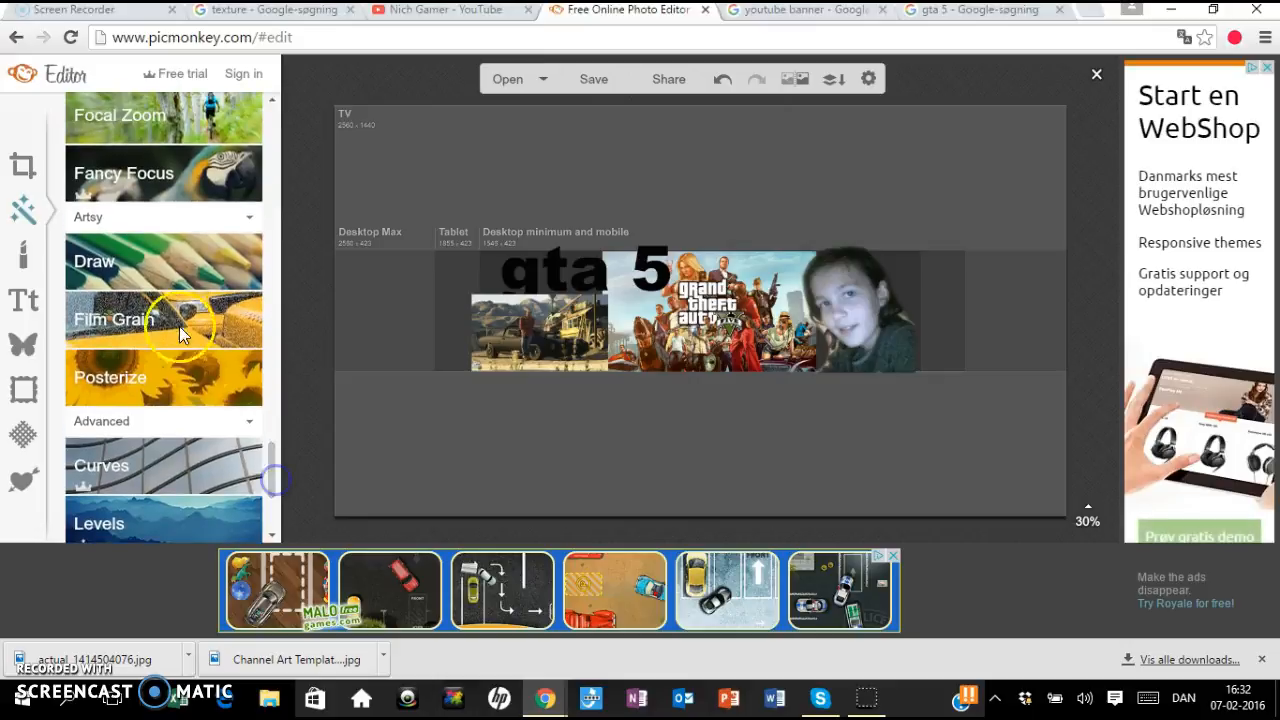
{"action": "left_click", "coordinate": [163, 266]}
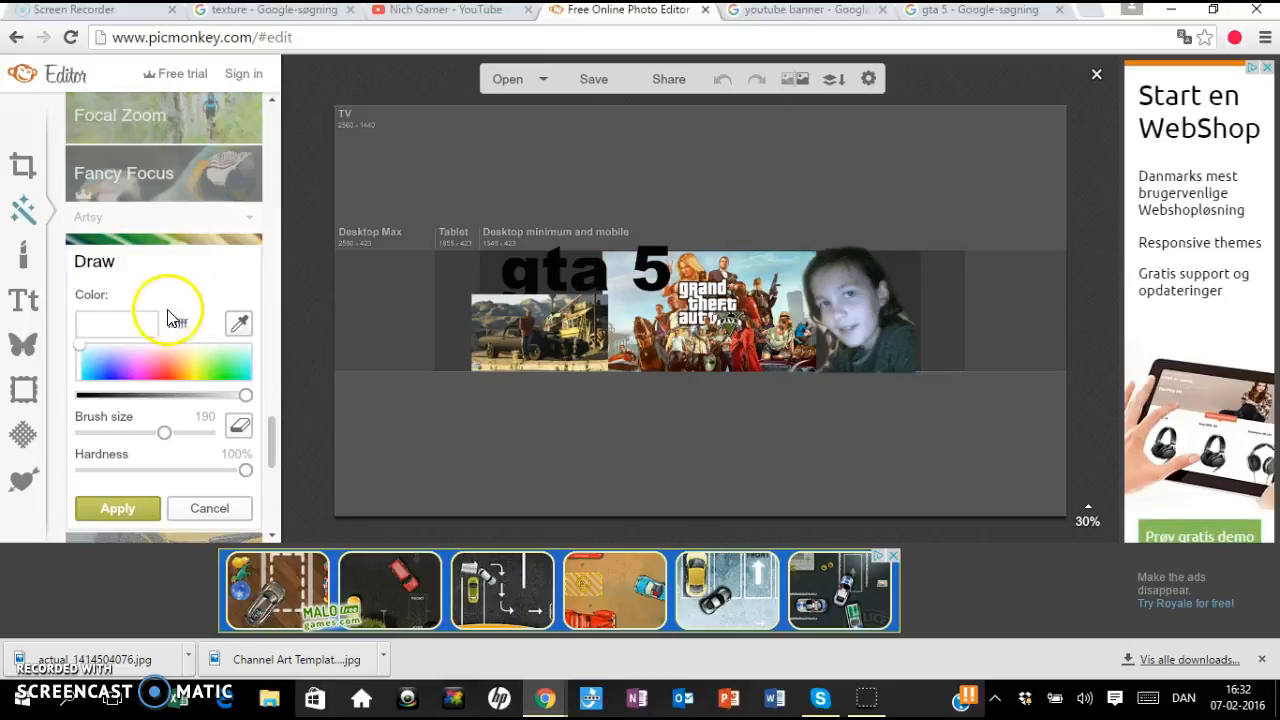
Paint the banner's entire background black (000000) with the Draw brush at size 600
{"action": "mouse_move", "coordinate": [84, 369]}
{"action": "left_mouse_down"}
{"action": "mouse_move", "coordinate": [120, 401]}
{"action": "mouse_move", "coordinate": [83, 448]}
{"action": "left_mouse_up"}
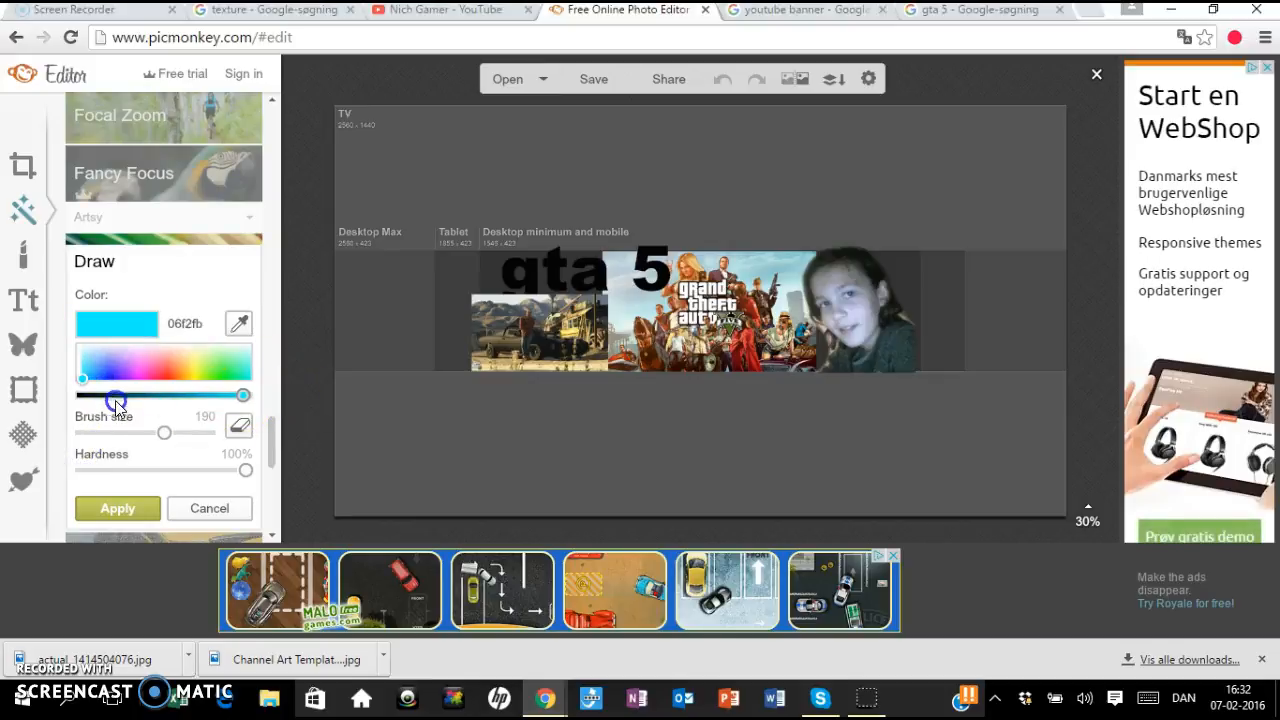
{"action": "left_click_drag", "start_coordinate": [117, 404], "coordinate": [54, 408]}
{"action": "left_click_drag", "start_coordinate": [162, 433], "coordinate": [277, 414]}
{"action": "mouse_move", "coordinate": [380, 457]}
{"action": "left_mouse_down"}
{"action": "mouse_move", "coordinate": [412, 97]}
{"action": "mouse_move", "coordinate": [438, 73]}
{"action": "mouse_move", "coordinate": [505, 97]}
{"action": "mouse_move", "coordinate": [461, 456]}
{"action": "mouse_move", "coordinate": [464, 489]}
{"action": "mouse_move", "coordinate": [544, 503]}
{"action": "mouse_move", "coordinate": [606, 460]}
{"action": "mouse_move", "coordinate": [566, 490]}
{"action": "mouse_move", "coordinate": [677, 61]}
{"action": "mouse_move", "coordinate": [648, 94]}
{"action": "mouse_move", "coordinate": [633, 275]}
{"action": "mouse_move", "coordinate": [721, 428]}
{"action": "mouse_move", "coordinate": [820, 448]}
{"action": "mouse_move", "coordinate": [1087, 360]}
{"action": "mouse_move", "coordinate": [1105, 431]}
{"action": "mouse_move", "coordinate": [1025, 470]}
{"action": "left_mouse_up"}
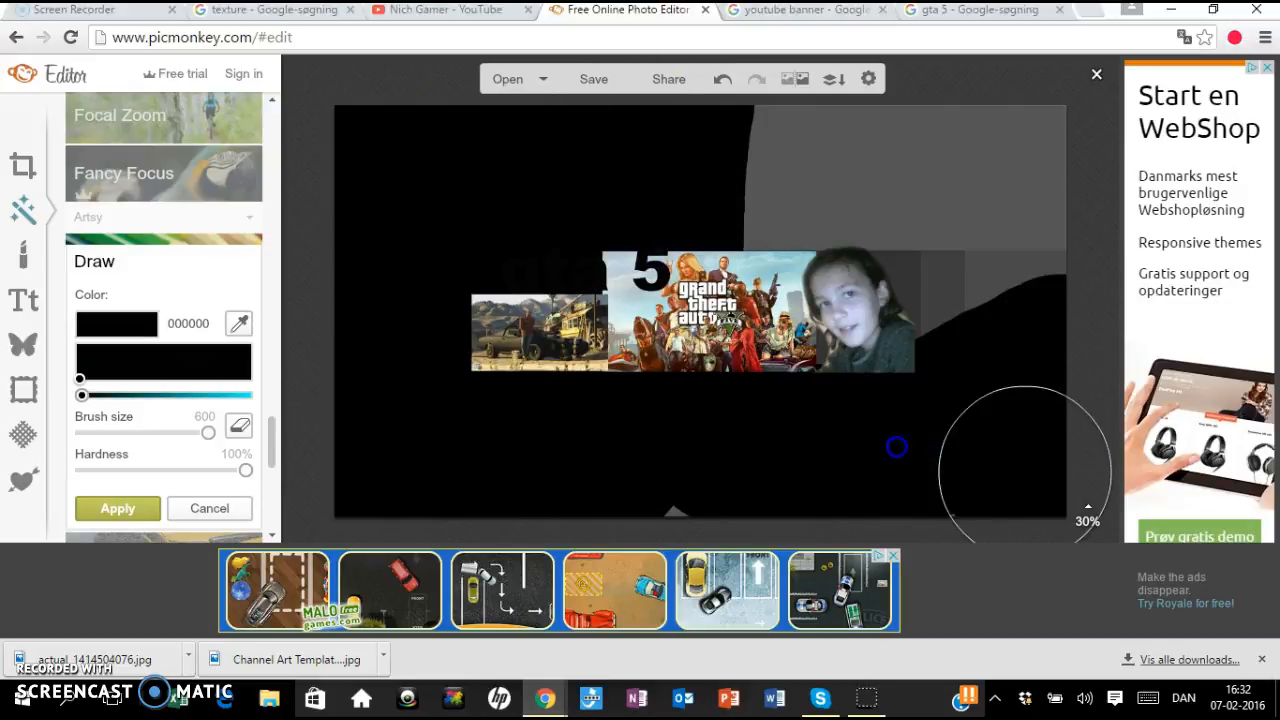
{"action": "left_click", "coordinate": [633, 276]}
{"action": "mouse_move", "coordinate": [826, 72]}
{"action": "left_mouse_down"}
{"action": "mouse_move", "coordinate": [857, 115]}
{"action": "mouse_move", "coordinate": [818, 216]}
{"action": "mouse_move", "coordinate": [835, 293]}
{"action": "mouse_move", "coordinate": [916, 311]}
{"action": "mouse_move", "coordinate": [1011, 246]}
{"action": "mouse_move", "coordinate": [1049, 131]}
{"action": "mouse_move", "coordinate": [1011, 128]}
{"action": "mouse_move", "coordinate": [942, 155]}
{"action": "mouse_move", "coordinate": [877, 214]}
{"action": "left_mouse_up"}
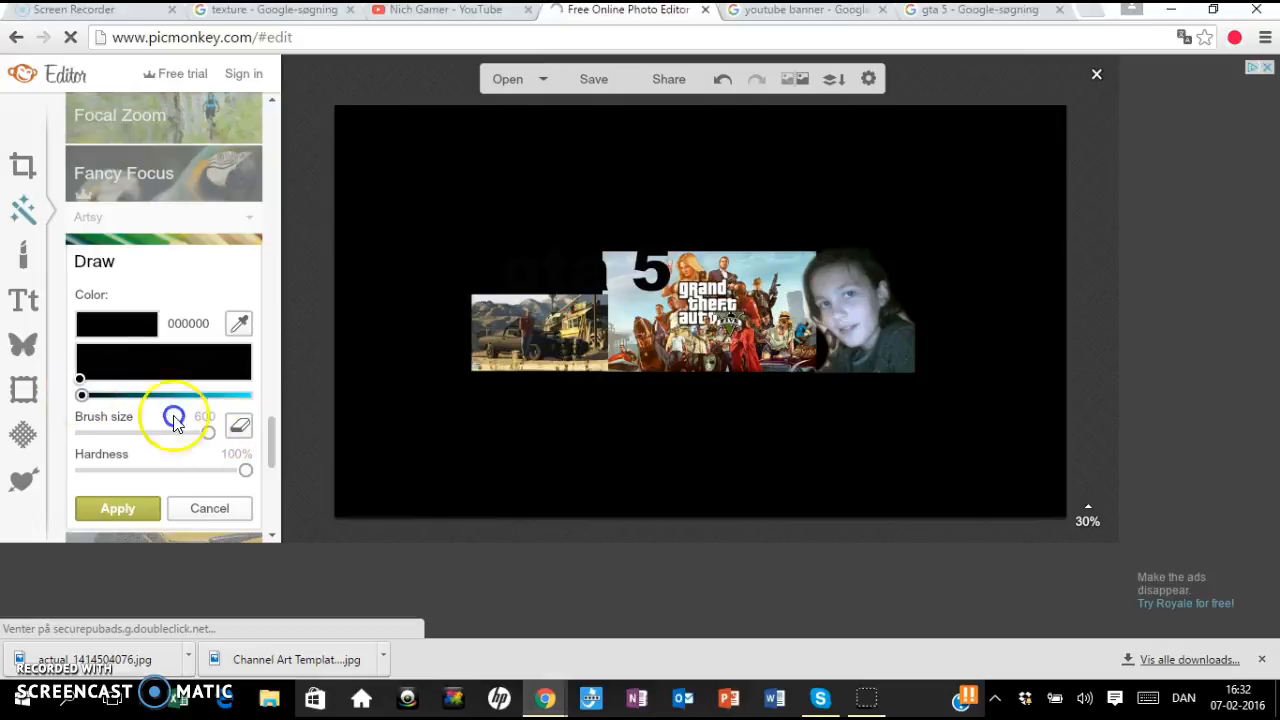
Set the Draw colour to red (bb1404) and paint over the right part of the background behind the photo
{"action": "left_click_drag", "start_coordinate": [229, 395], "coordinate": [200, 394]}
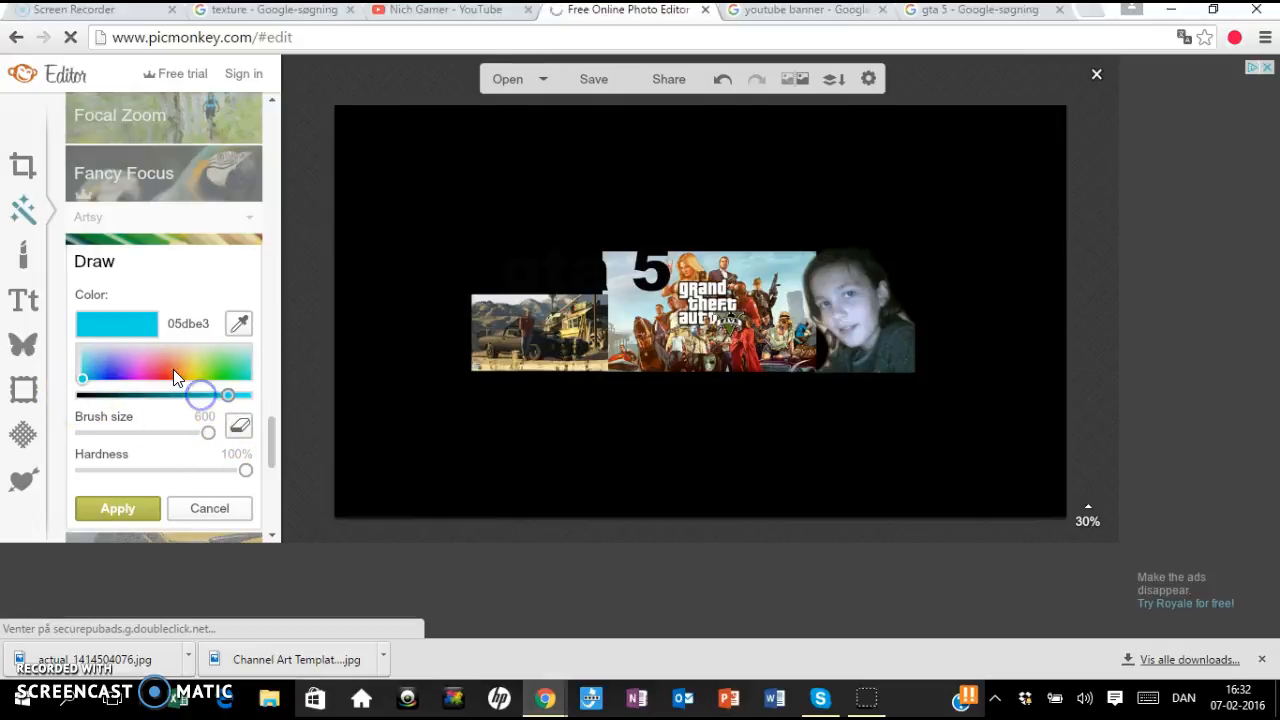
{"action": "left_click_drag", "start_coordinate": [80, 378], "coordinate": [173, 405]}
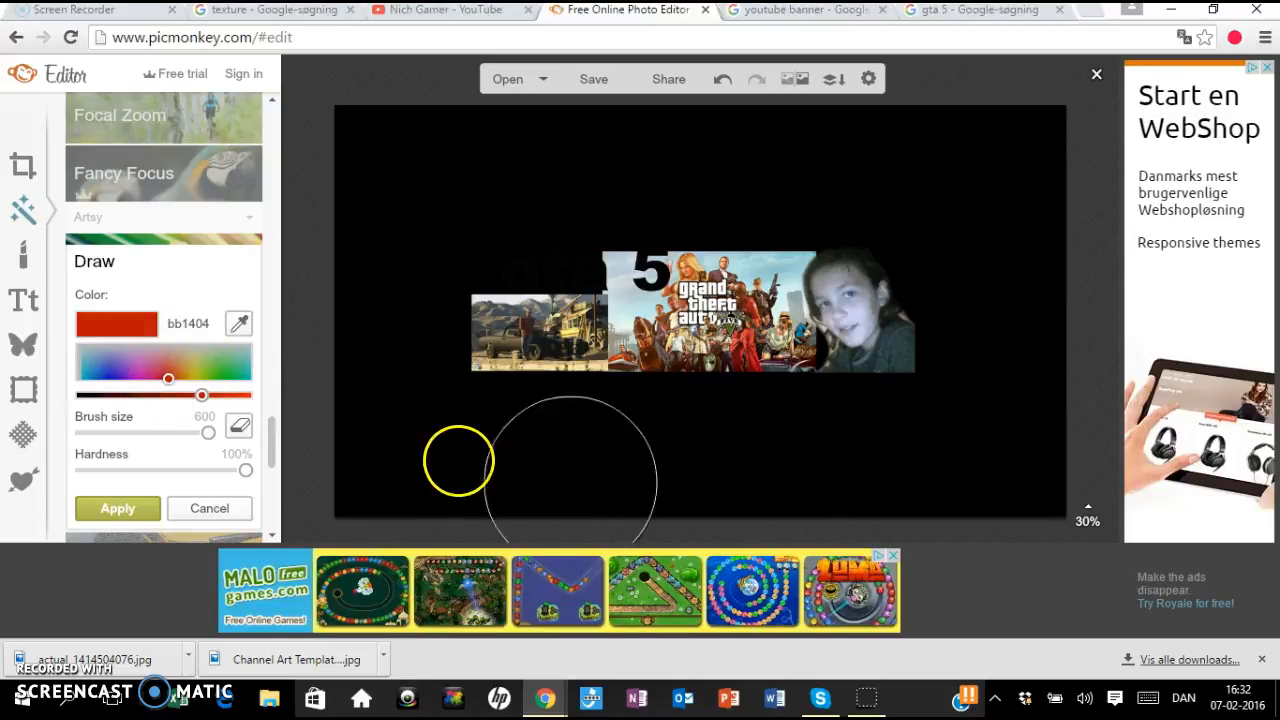
{"action": "mouse_move", "coordinate": [823, 483]}
{"action": "left_mouse_down"}
{"action": "mouse_move", "coordinate": [820, 430]}
{"action": "mouse_move", "coordinate": [871, 187]}
{"action": "mouse_move", "coordinate": [1063, 167]}
{"action": "mouse_move", "coordinate": [1084, 176]}
{"action": "mouse_move", "coordinate": [1082, 280]}
{"action": "mouse_move", "coordinate": [1050, 348]}
{"action": "mouse_move", "coordinate": [921, 483]}
{"action": "mouse_move", "coordinate": [881, 487]}
{"action": "mouse_move", "coordinate": [973, 294]}
{"action": "mouse_move", "coordinate": [1039, 513]}
{"action": "mouse_move", "coordinate": [940, 457]}
{"action": "left_mouse_up"}
{"action": "mouse_move", "coordinate": [836, 135]}
{"action": "left_mouse_down"}
{"action": "mouse_move", "coordinate": [869, 156]}
{"action": "mouse_move", "coordinate": [856, 187]}
{"action": "mouse_move", "coordinate": [862, 143]}
{"action": "left_mouse_up"}
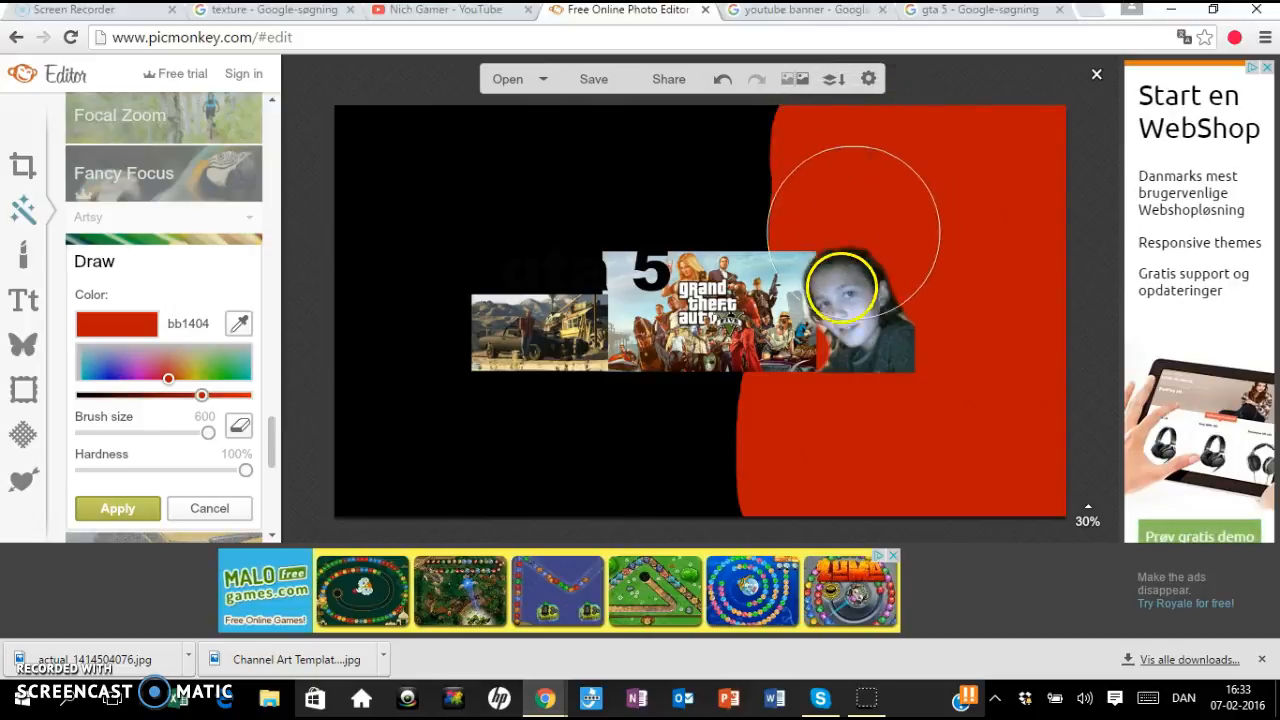
{"action": "left_click", "coordinate": [841, 288]}
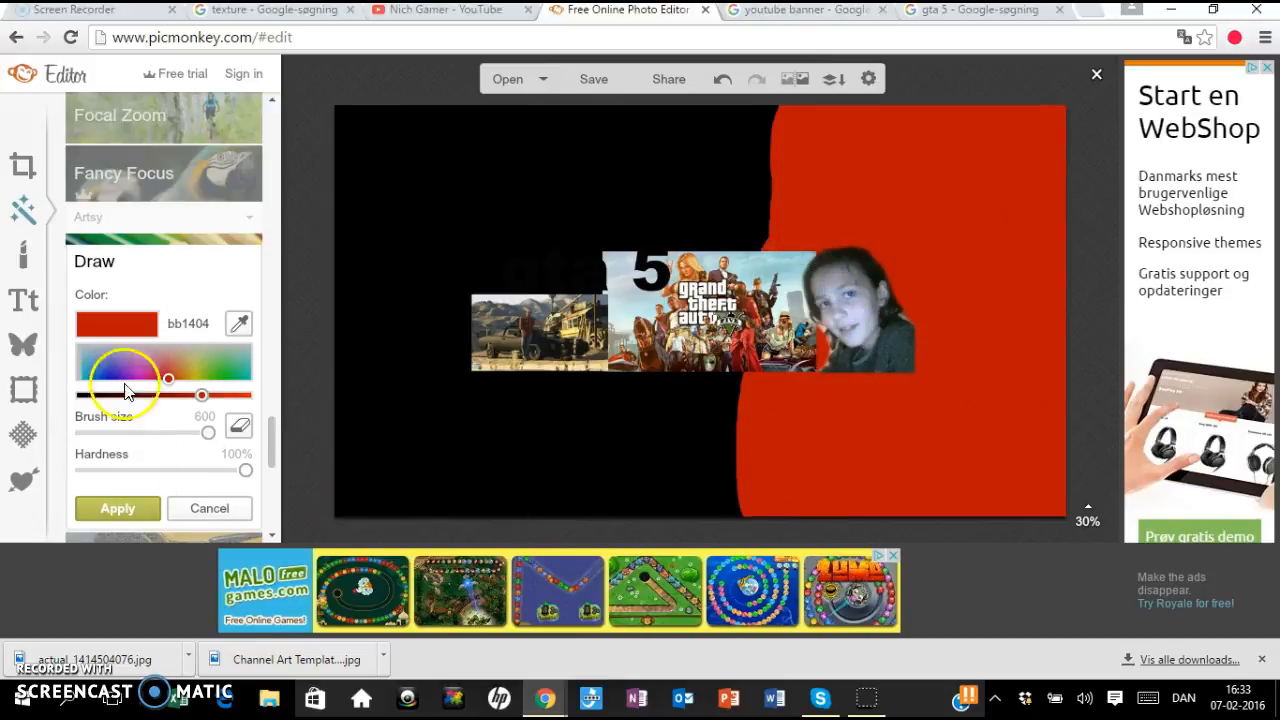
Paint the left part of the background in pink (ff05b8) and add a vertical blue (0610ff) band over it
{"action": "left_click_drag", "start_coordinate": [170, 380], "coordinate": [147, 377]}
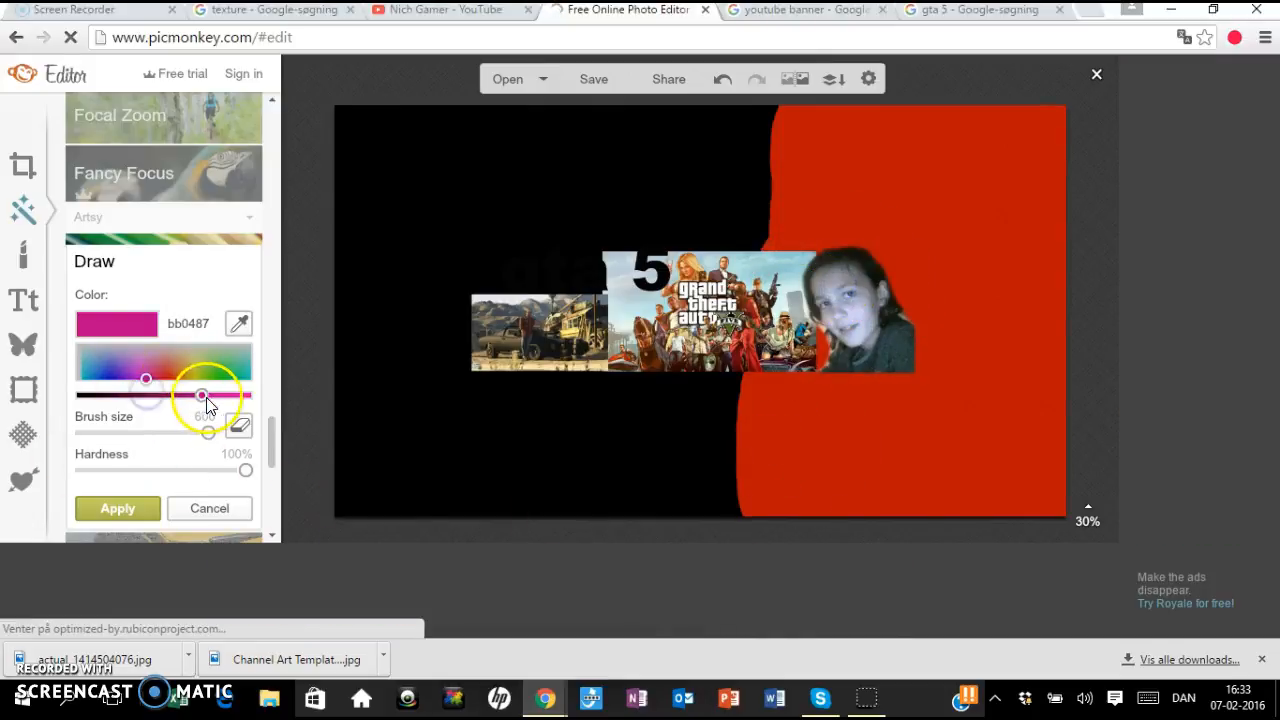
{"action": "left_click_drag", "start_coordinate": [268, 408], "coordinate": [258, 418]}
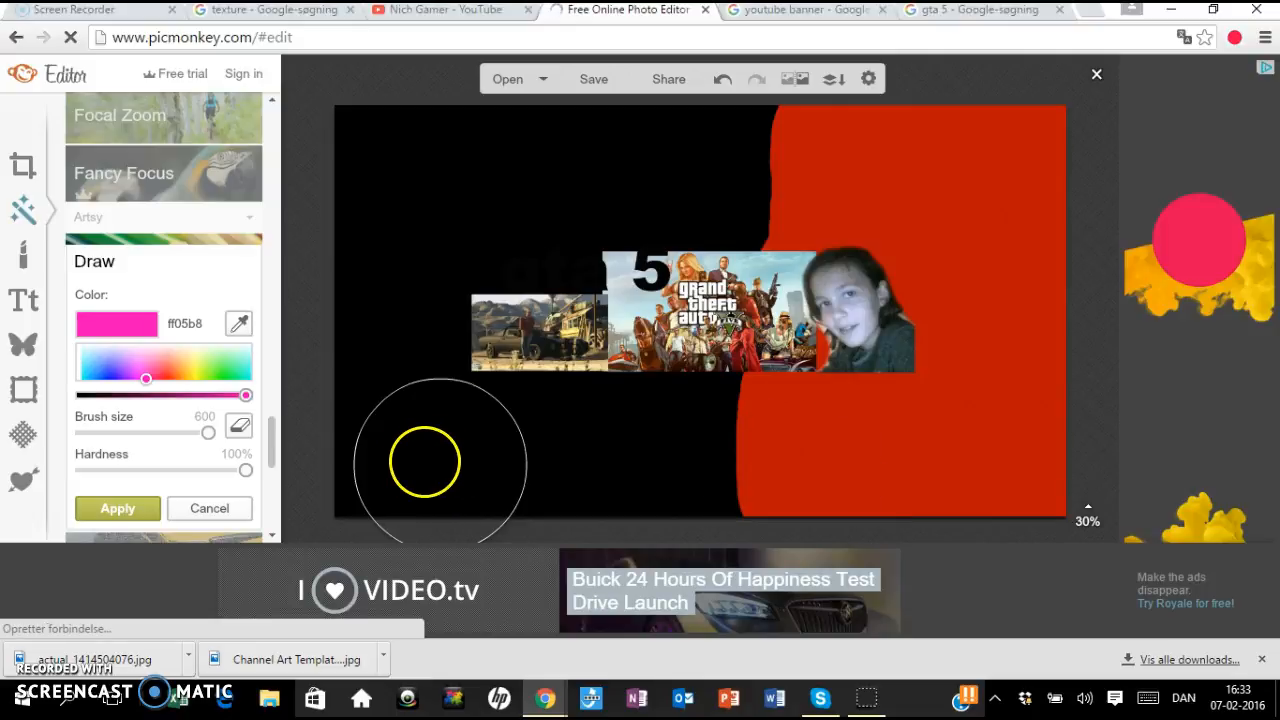
{"action": "left_click_drag", "start_coordinate": [434, 383], "coordinate": [441, 321]}
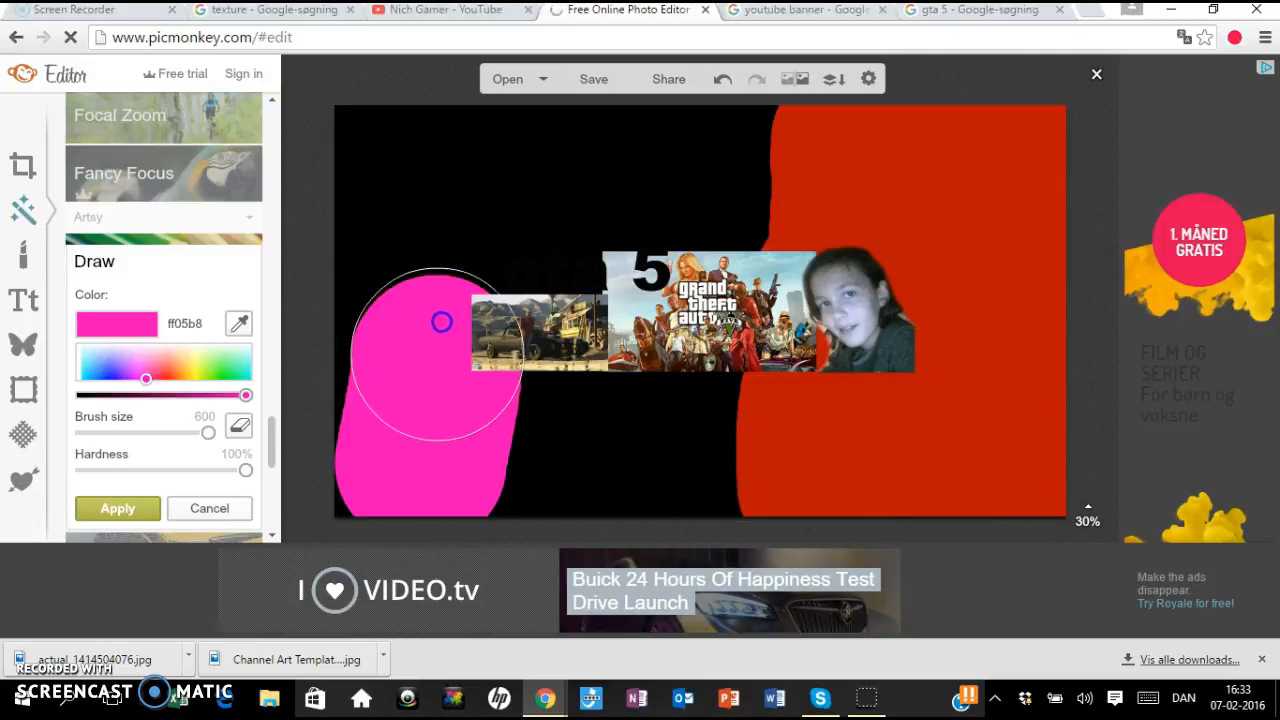
{"action": "mouse_move", "coordinate": [452, 247]}
{"action": "left_mouse_down"}
{"action": "mouse_move", "coordinate": [463, 174]}
{"action": "mouse_move", "coordinate": [423, 160]}
{"action": "mouse_move", "coordinate": [396, 171]}
{"action": "mouse_move", "coordinate": [394, 409]}
{"action": "mouse_move", "coordinate": [427, 446]}
{"action": "mouse_move", "coordinate": [404, 469]}
{"action": "left_mouse_up"}
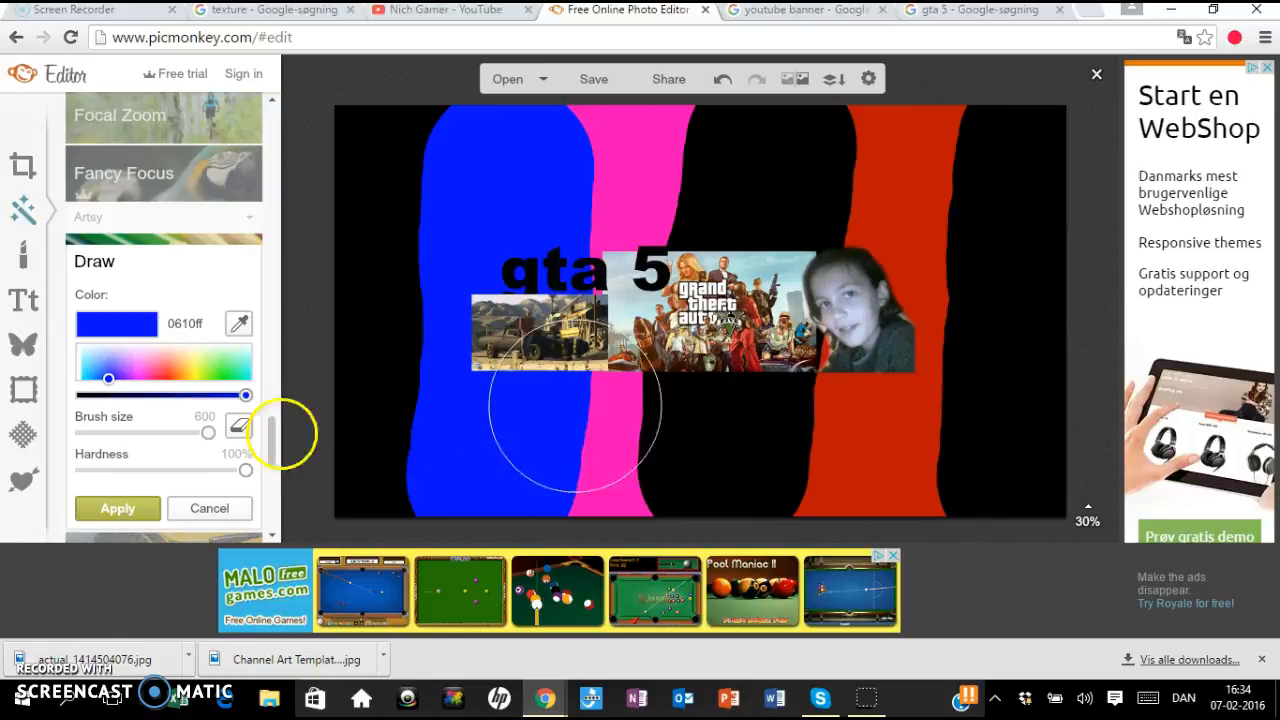
Apply the Draw effect to the banner and open the textures
{"action": "left_click", "coordinate": [24, 436]}
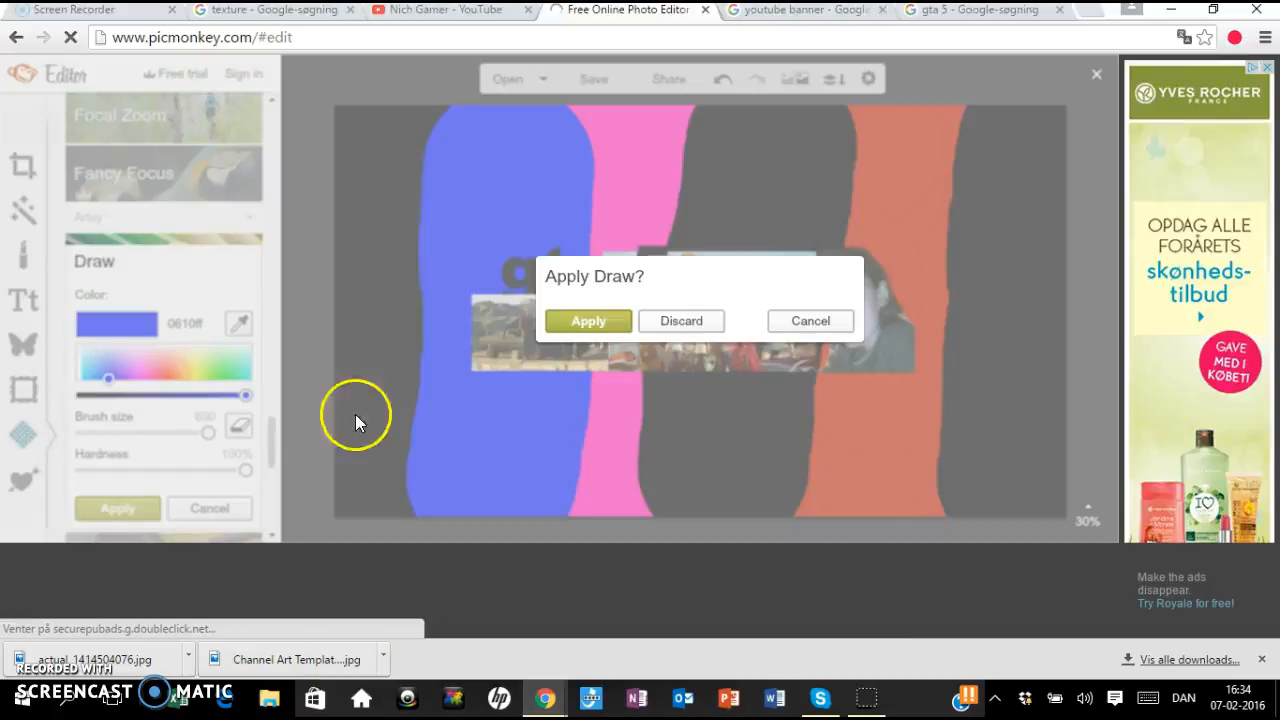
{"action": "left_click", "coordinate": [560, 318]}
{"action": "left_click", "coordinate": [560, 318]}
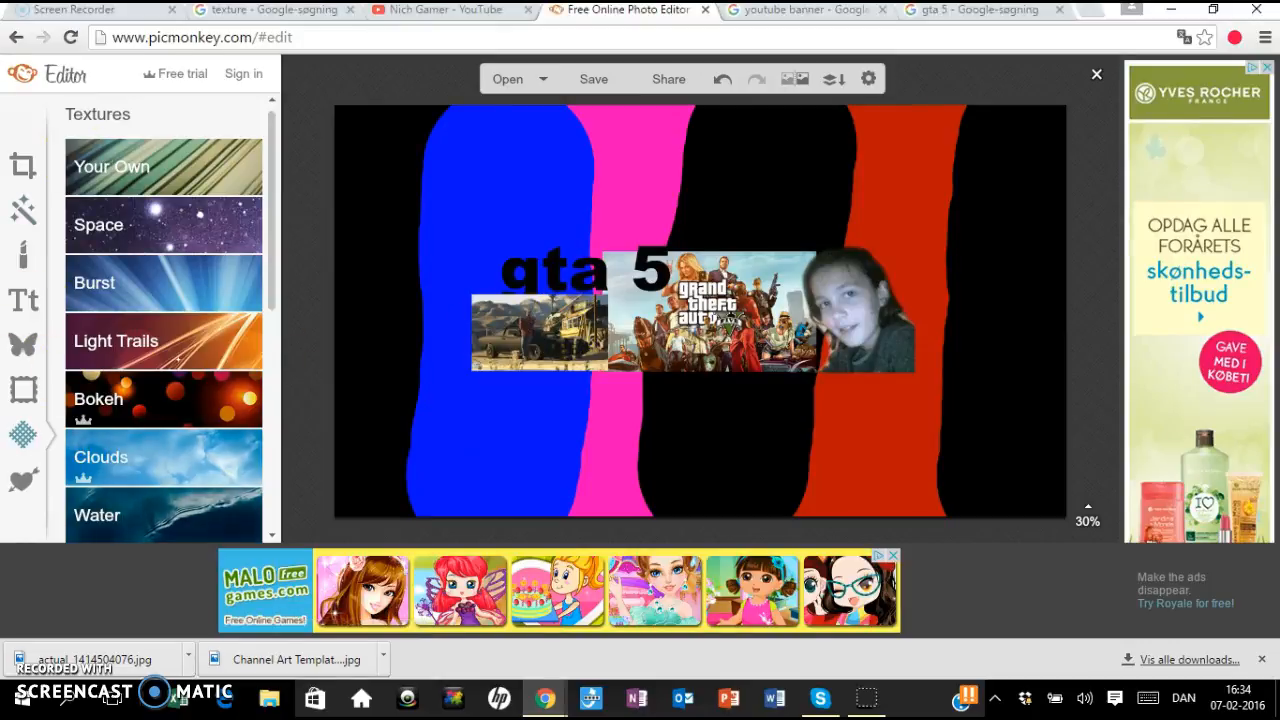
Examine the blue "Cool Texture" sea image in the Google image results for texture
{"action": "left_click", "coordinate": [240, 12]}
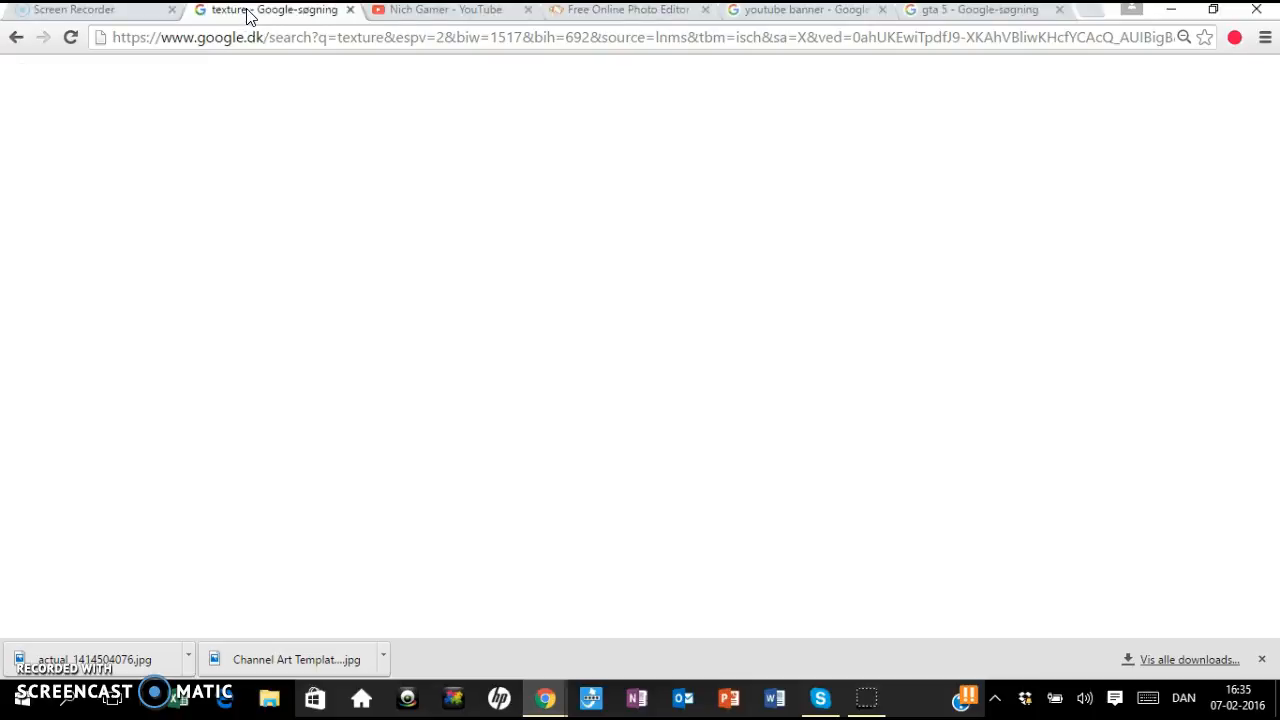
{"action": "scroll", "coordinate": [642, 368], "scroll_direction": "up", "scroll_amount": 3}
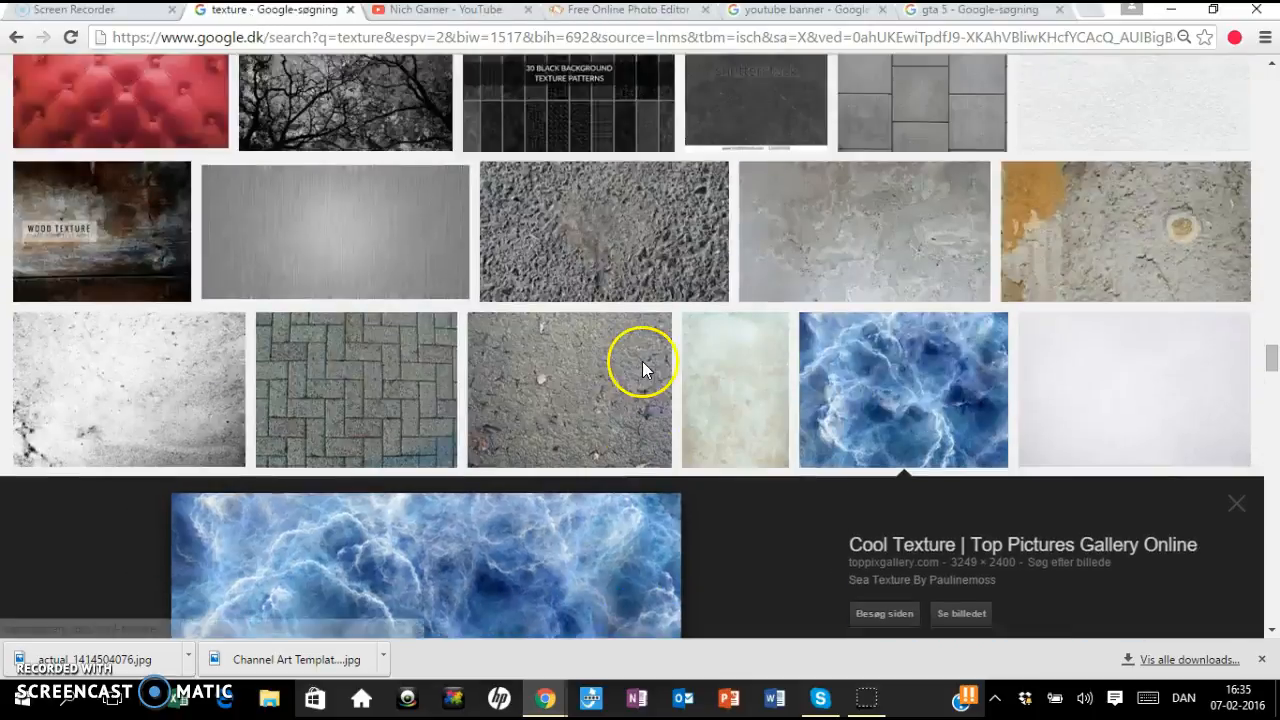
{"action": "scroll", "coordinate": [642, 367], "scroll_direction": "down", "scroll_amount": 3}
{"action": "scroll", "coordinate": [608, 400], "scroll_direction": "up", "scroll_amount": 1}
{"action": "scroll", "coordinate": [606, 406], "scroll_direction": "down", "scroll_amount": 1}
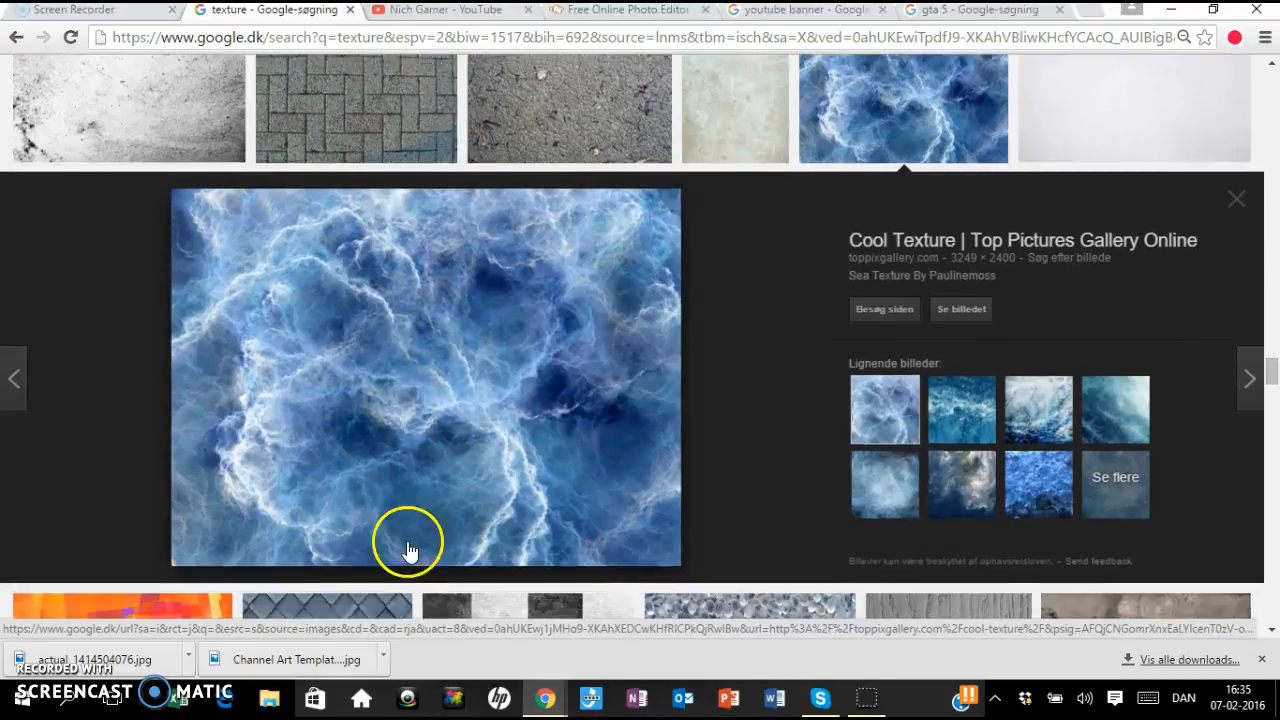
{"action": "scroll", "coordinate": [466, 523], "scroll_direction": "up", "scroll_amount": 8}
{"action": "scroll", "coordinate": [466, 523], "scroll_direction": "down", "scroll_amount": 8}
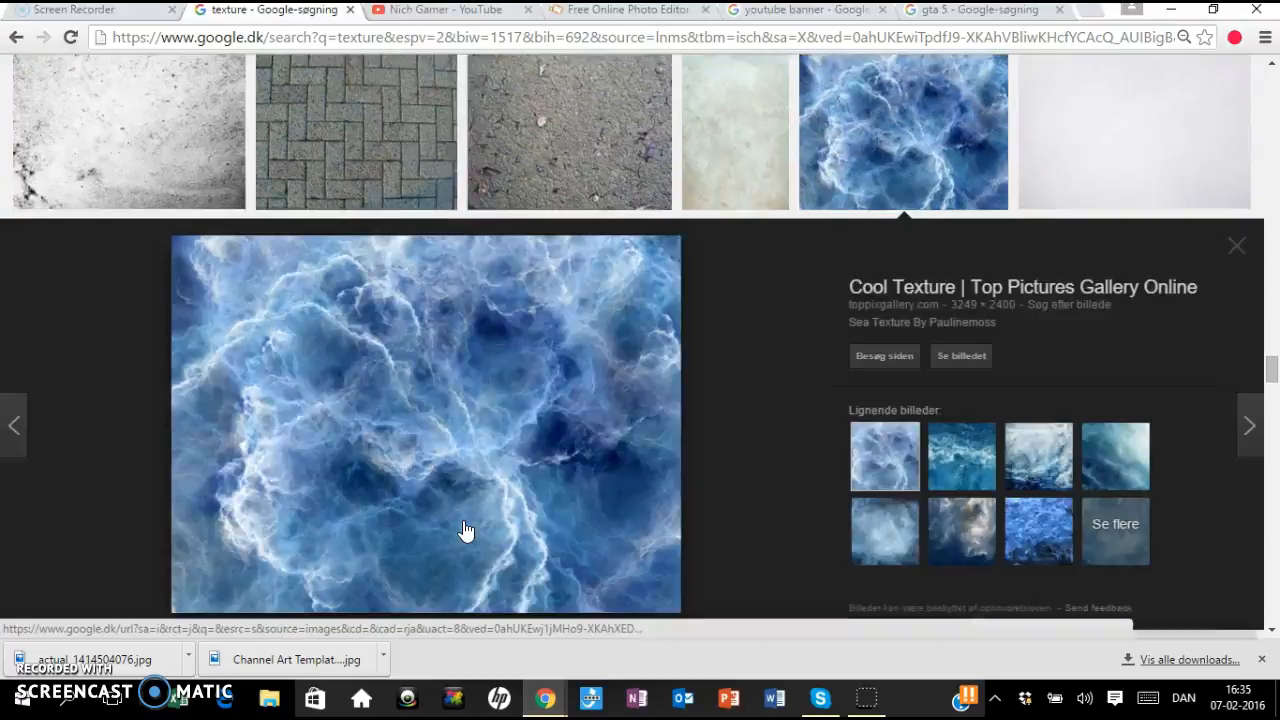
{"action": "scroll", "coordinate": [466, 530], "scroll_direction": "down", "scroll_amount": 6}
{"action": "scroll", "coordinate": [466, 528], "scroll_direction": "up", "scroll_amount": 6}
{"action": "scroll", "coordinate": [523, 400], "scroll_direction": "down", "scroll_amount": 2}
{"action": "scroll", "coordinate": [417, 251], "scroll_direction": "up", "scroll_amount": 1}
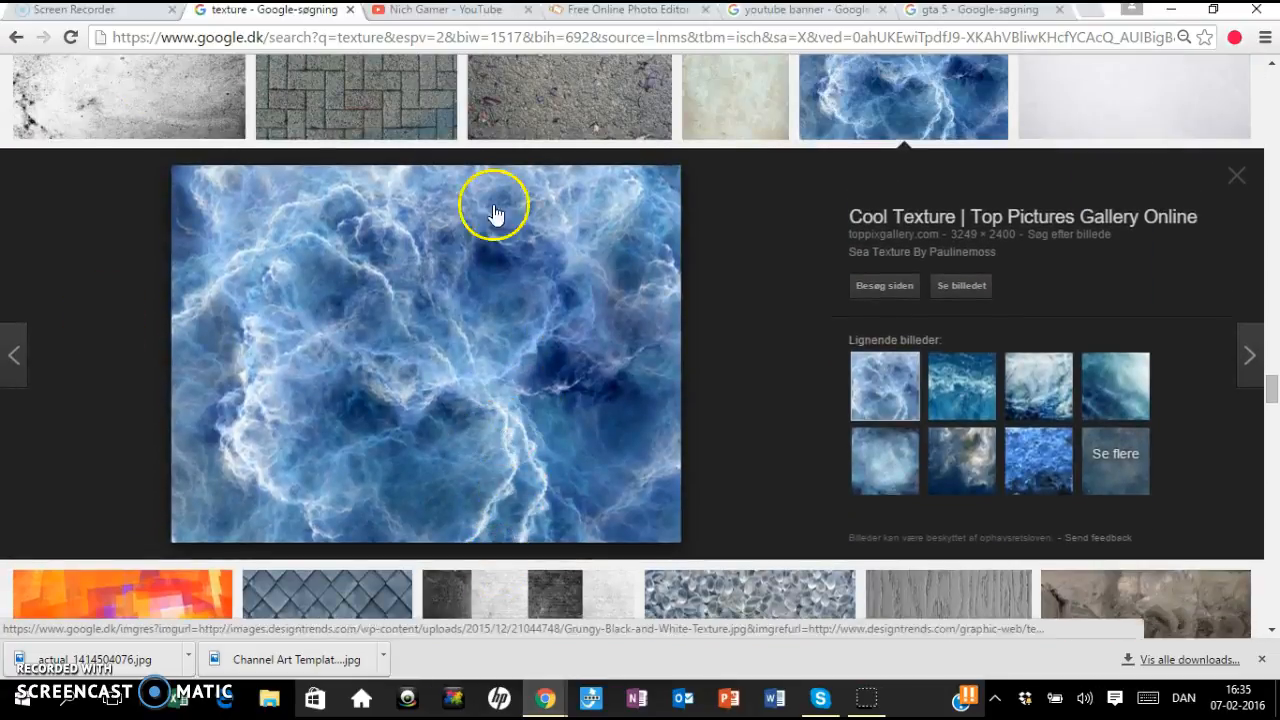
Return to the PicMonkey editor and load sea_texture_by_paulinemoss-d4vnhfx as an own texture with the Multiply blend mode
{"action": "left_click", "coordinate": [597, 16]}
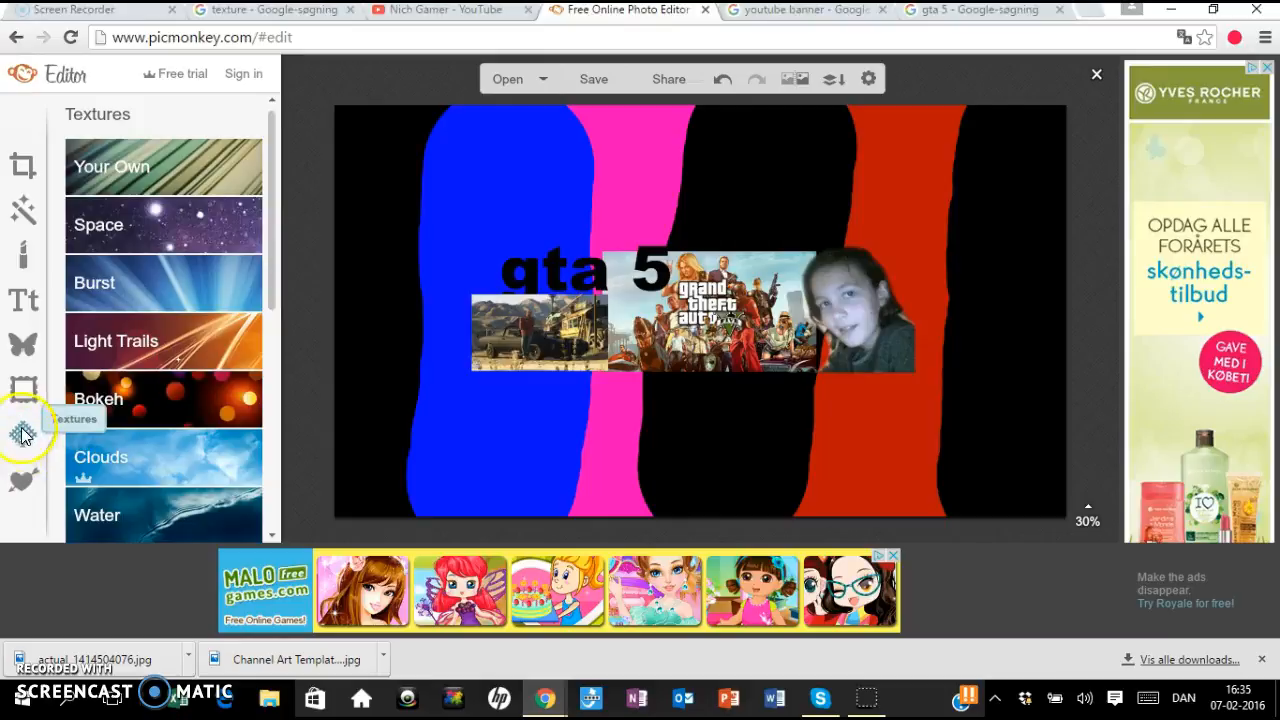
{"action": "left_click", "coordinate": [158, 174]}
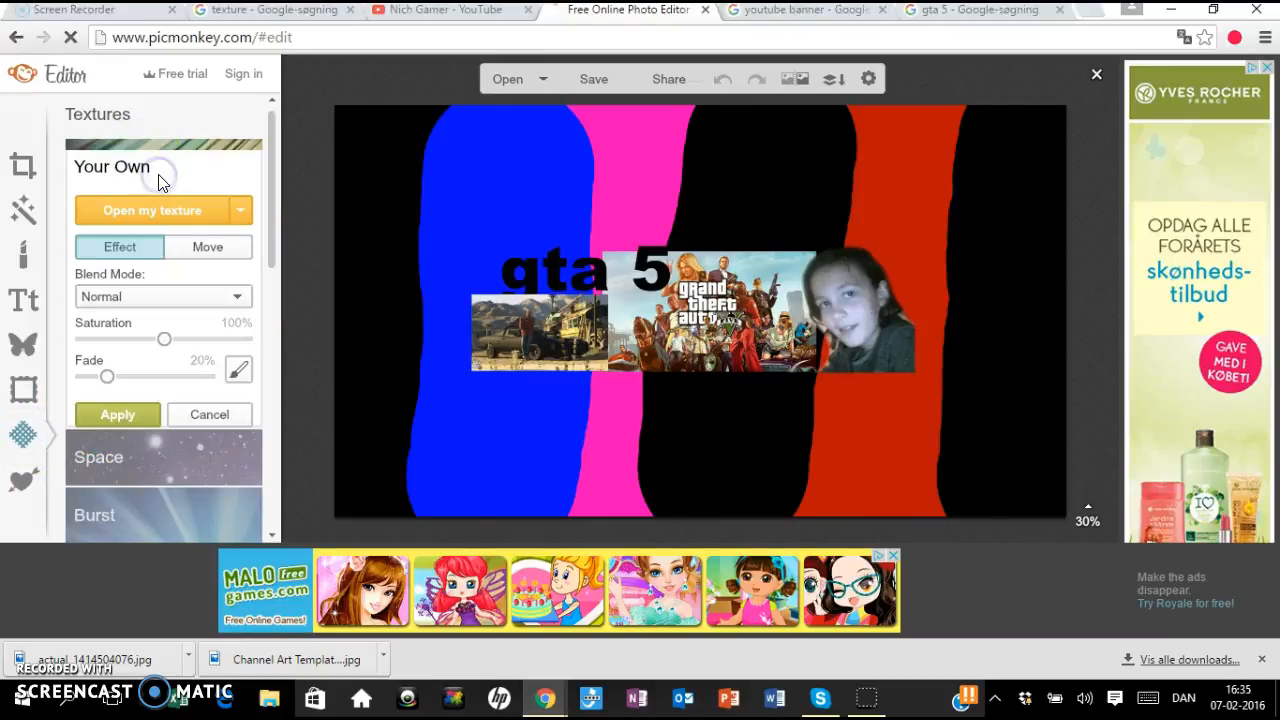
{"action": "left_click", "coordinate": [170, 215]}
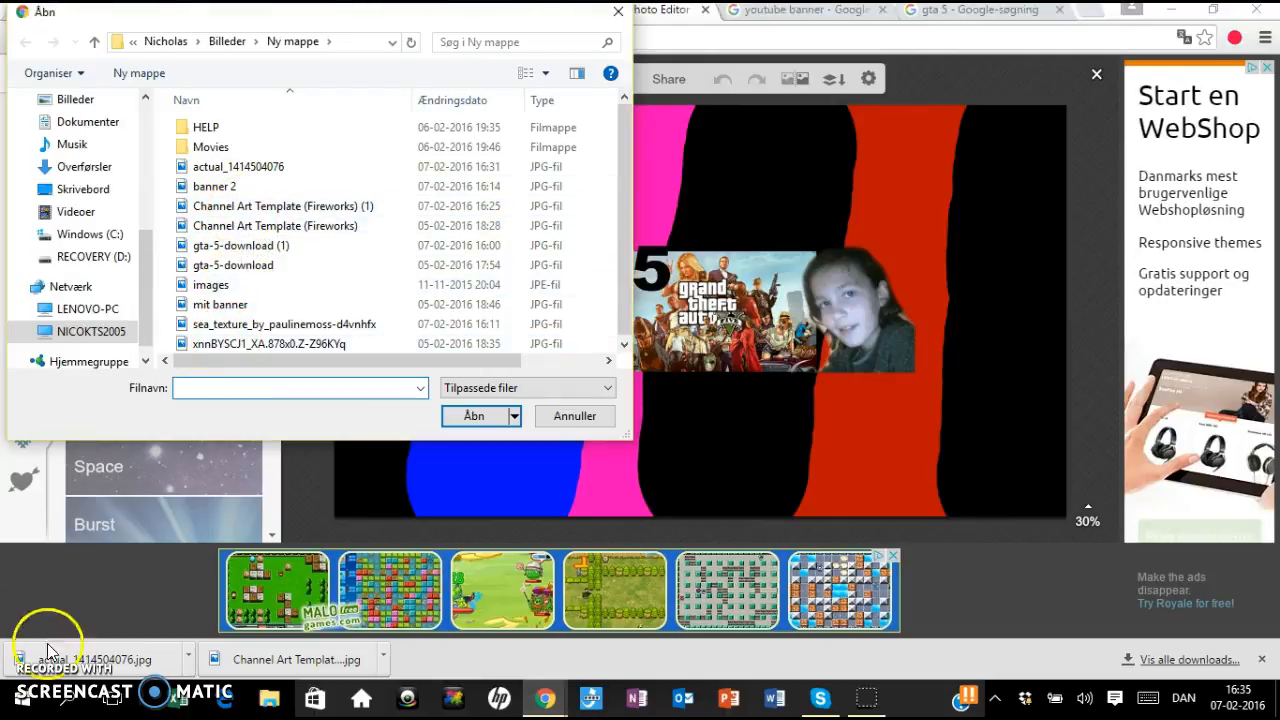
{"action": "double_click", "coordinate": [224, 326]}
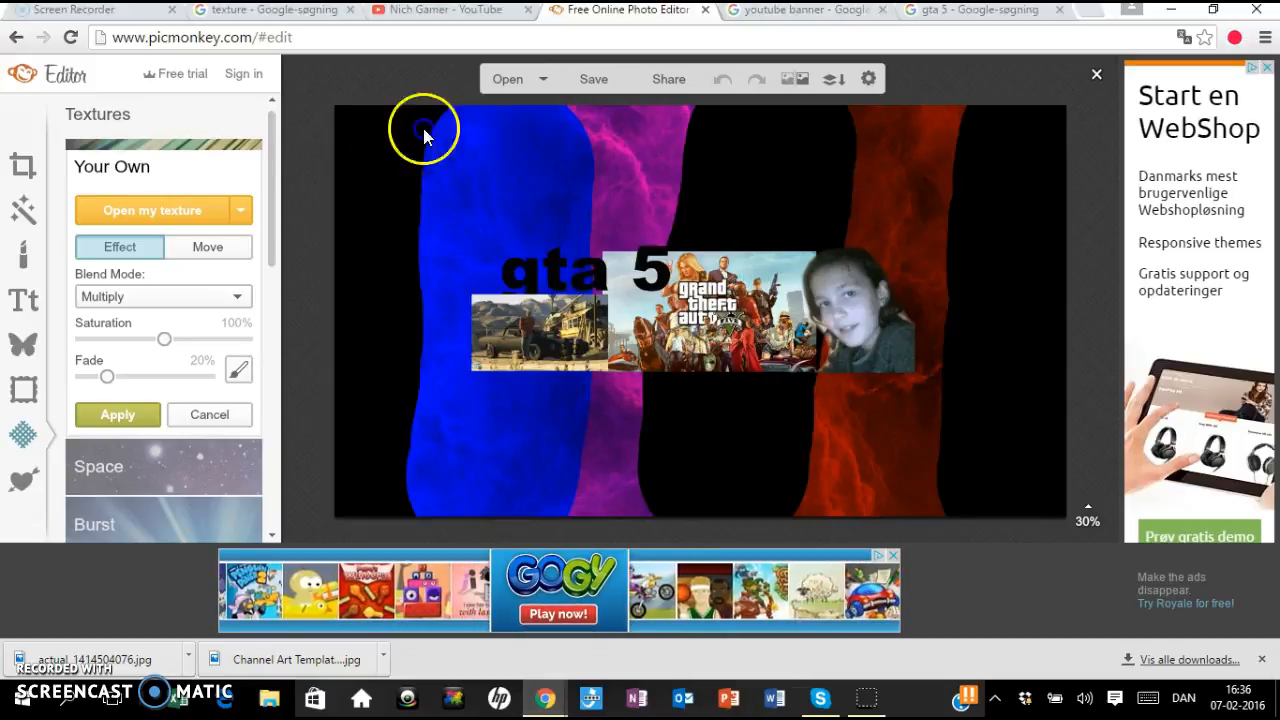
Open the channel art upload on the YouTube channel page and view the Ny mappe folder's files in the file chooser before closing it
{"action": "left_click", "coordinate": [433, 20]}
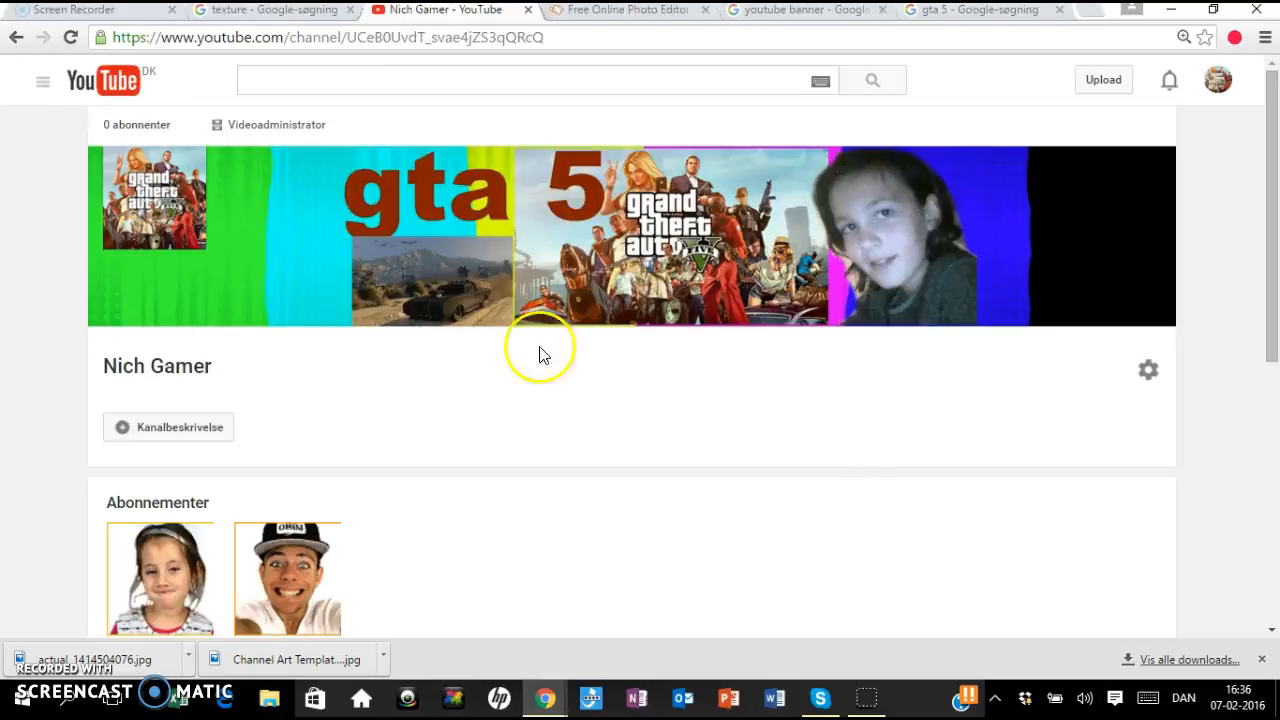
{"action": "left_click", "coordinate": [42, 81]}
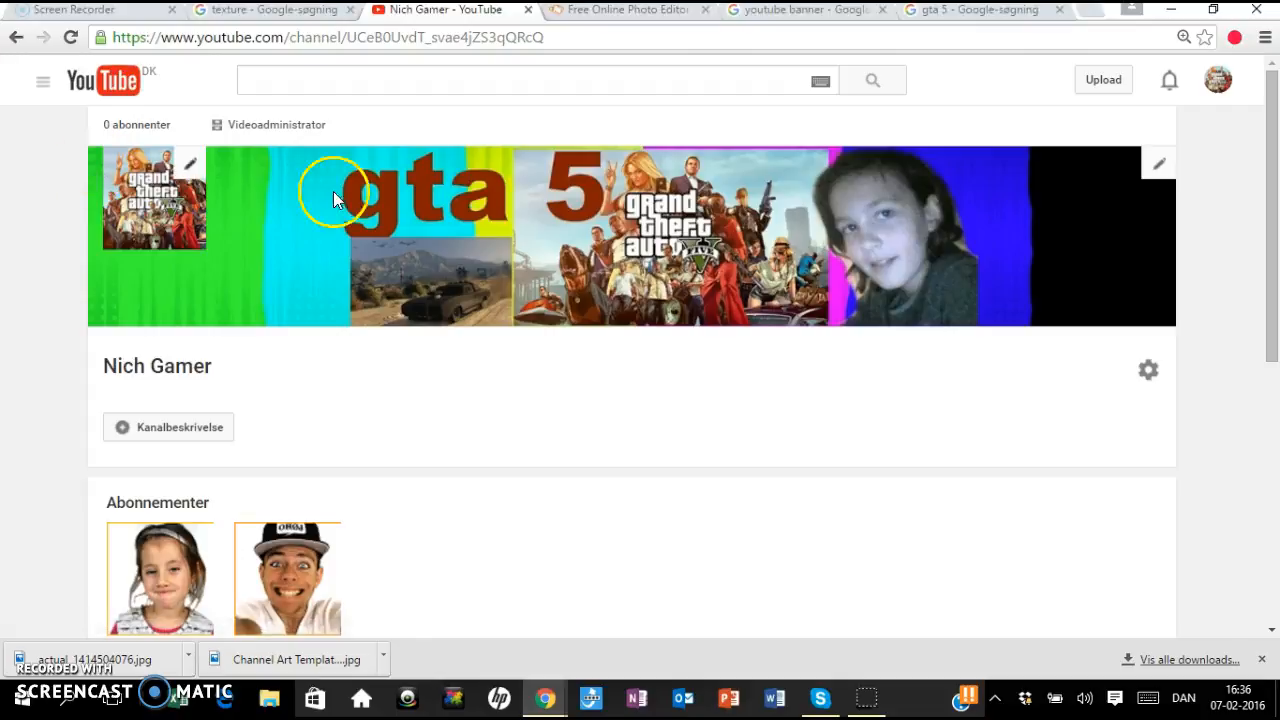
{"action": "left_click", "coordinate": [1157, 167]}
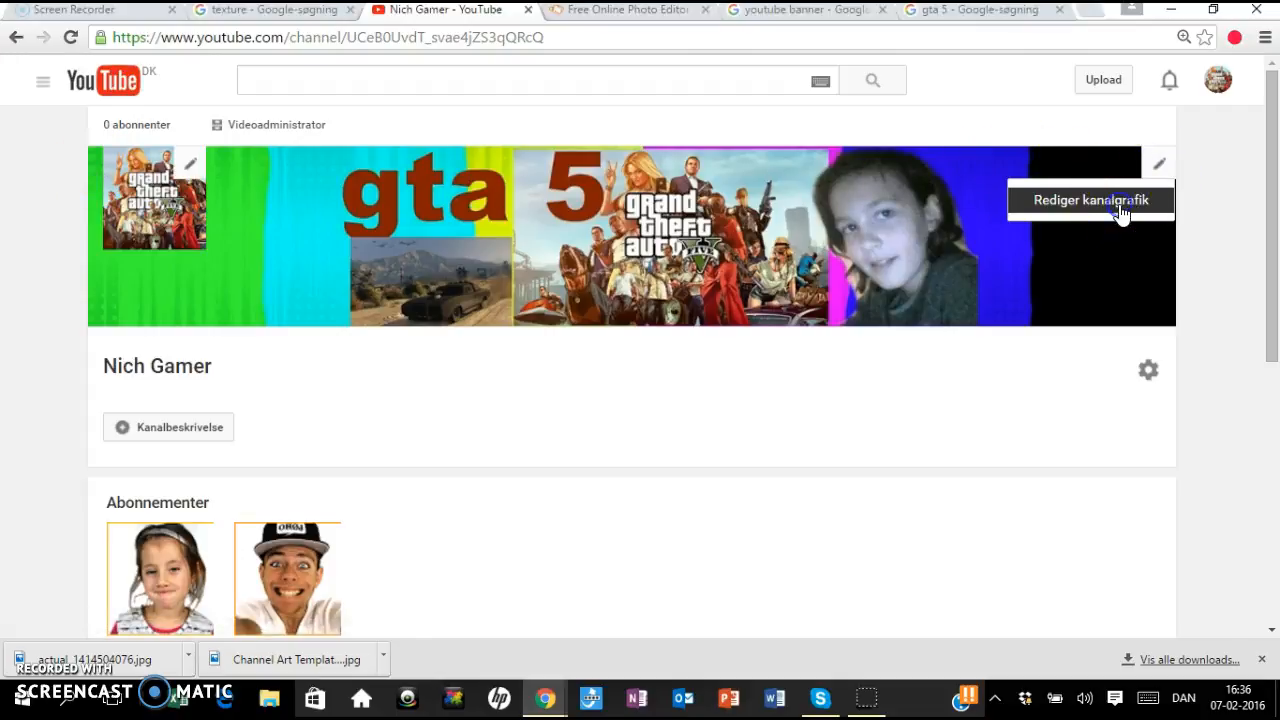
{"action": "left_click", "coordinate": [1120, 205]}
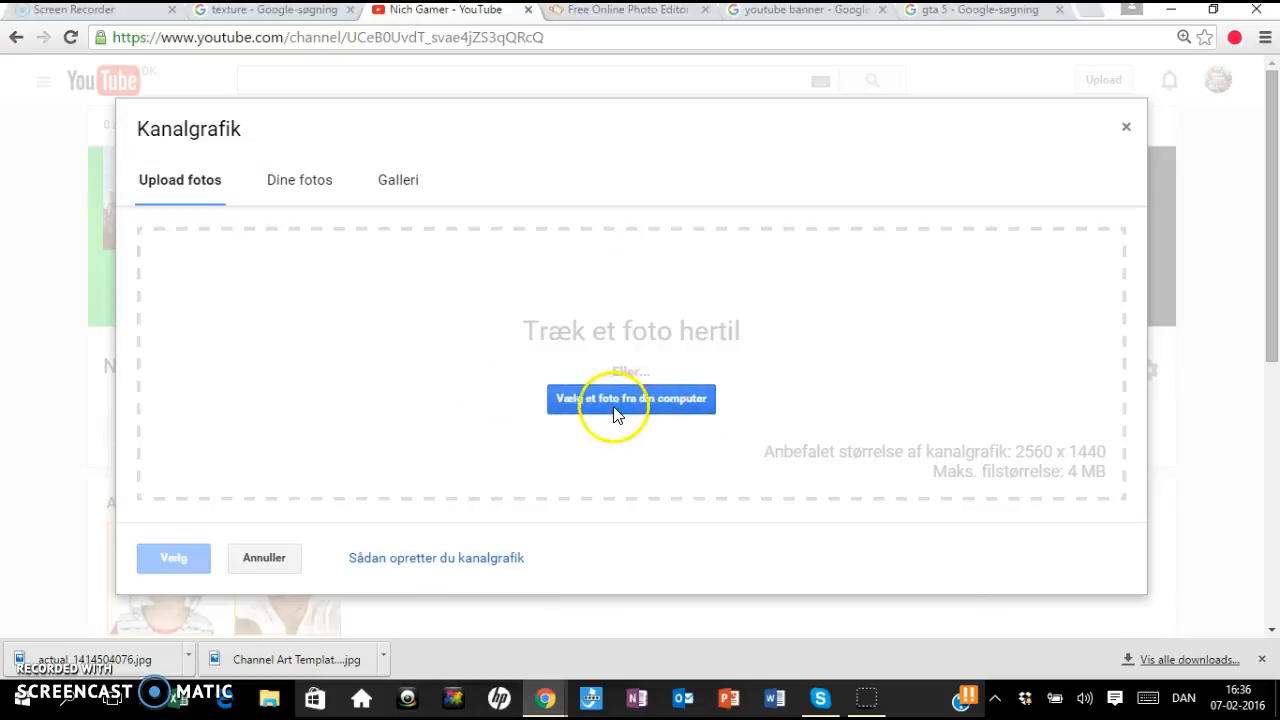
{"action": "left_click", "coordinate": [612, 400]}
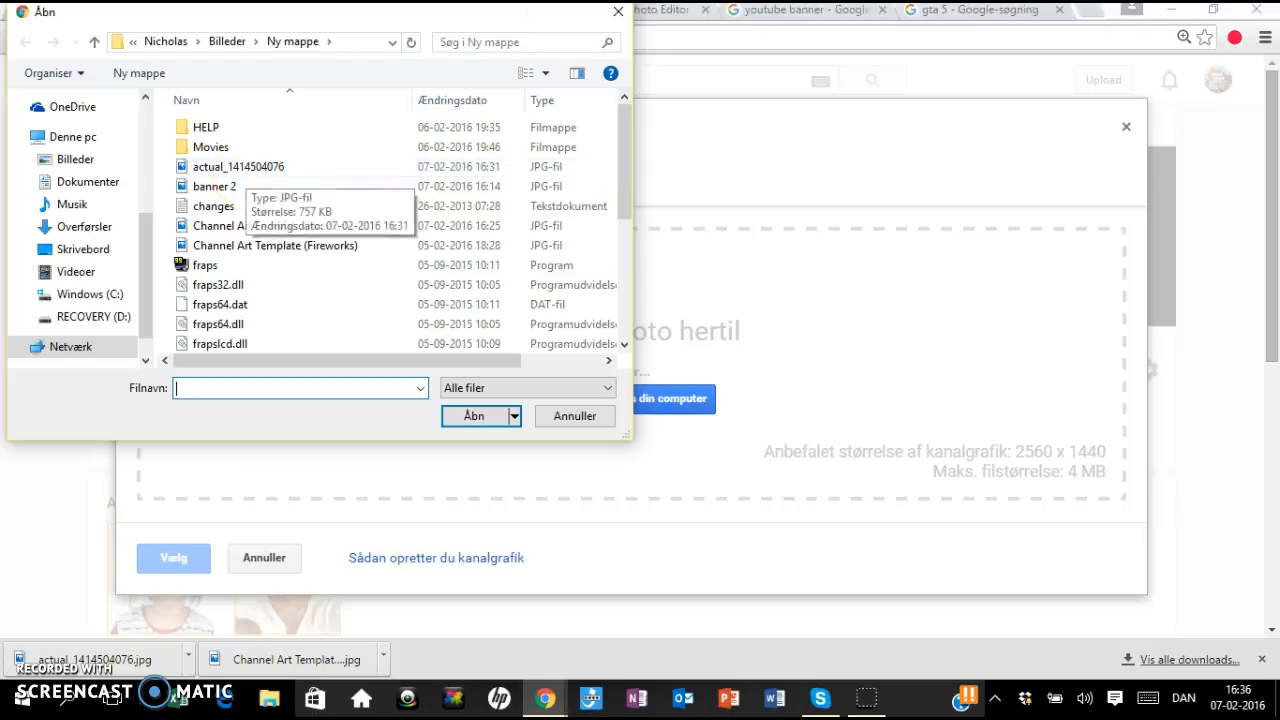
{"action": "left_click", "coordinate": [617, 12]}
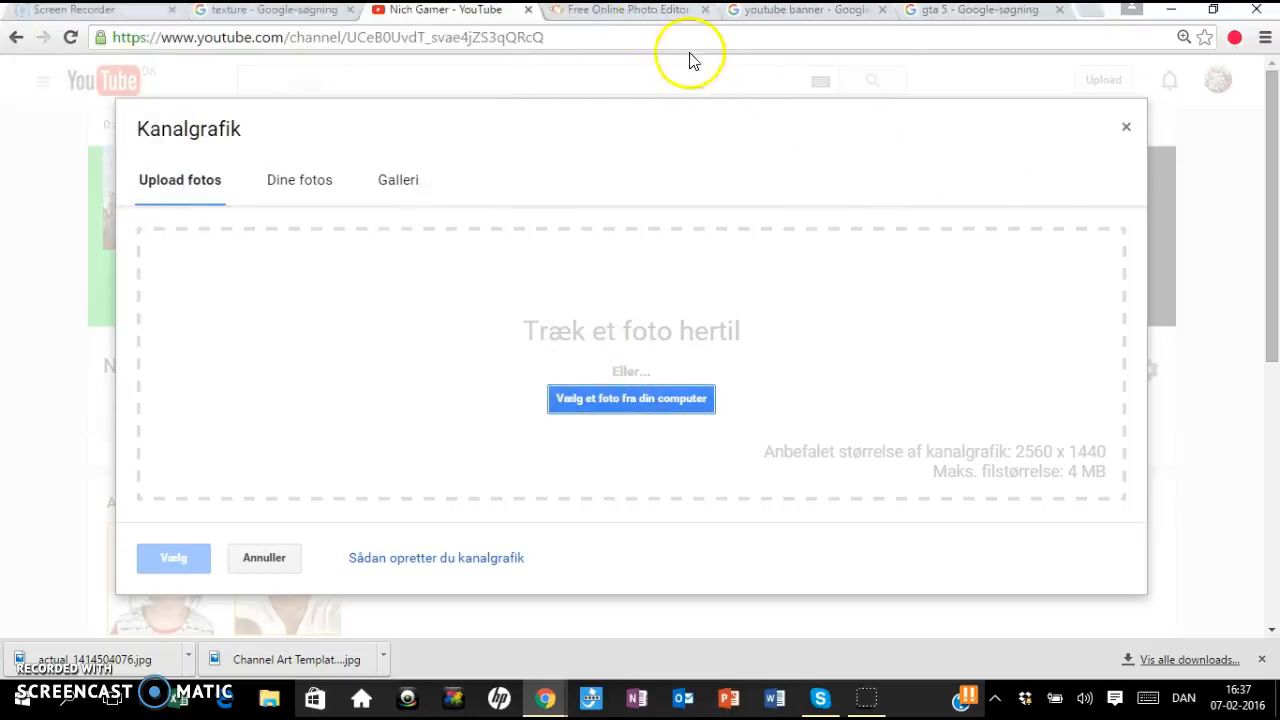
Return to the PicMonkey editor and start saving the banner to the computer as a .jpg file named banner 3
{"action": "left_click", "coordinate": [610, 12]}
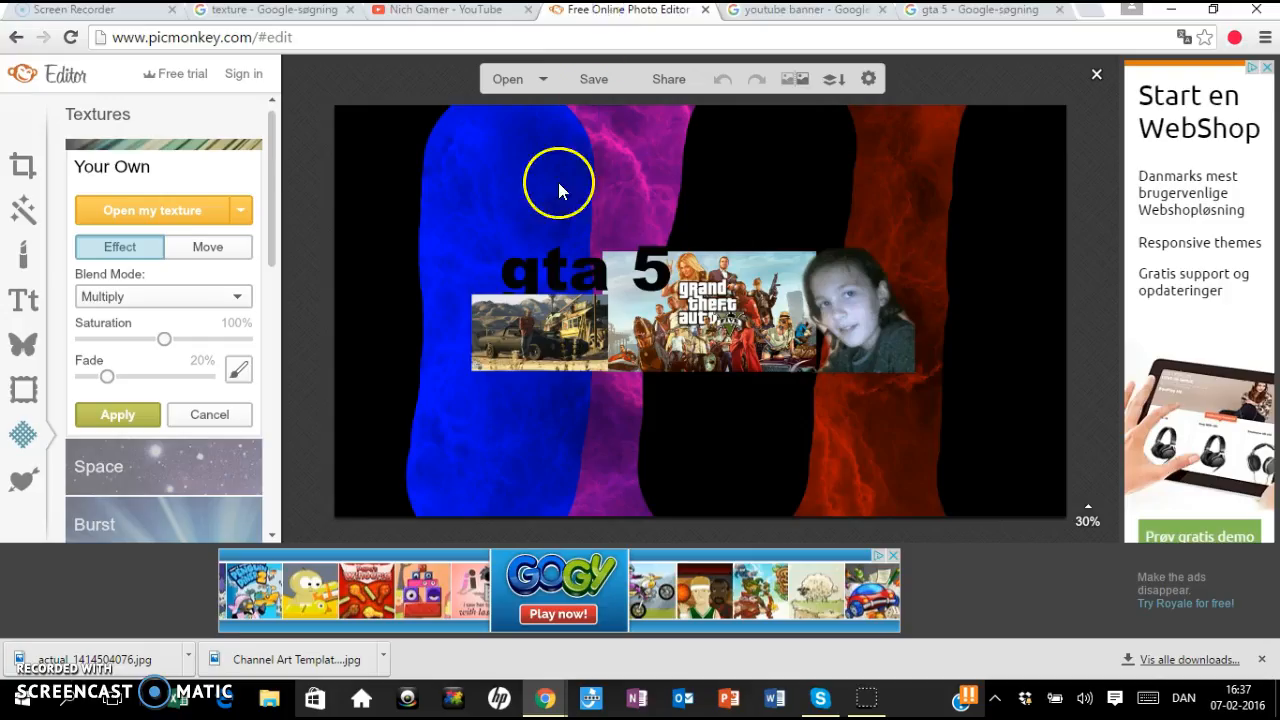
{"action": "left_click", "coordinate": [601, 79]}
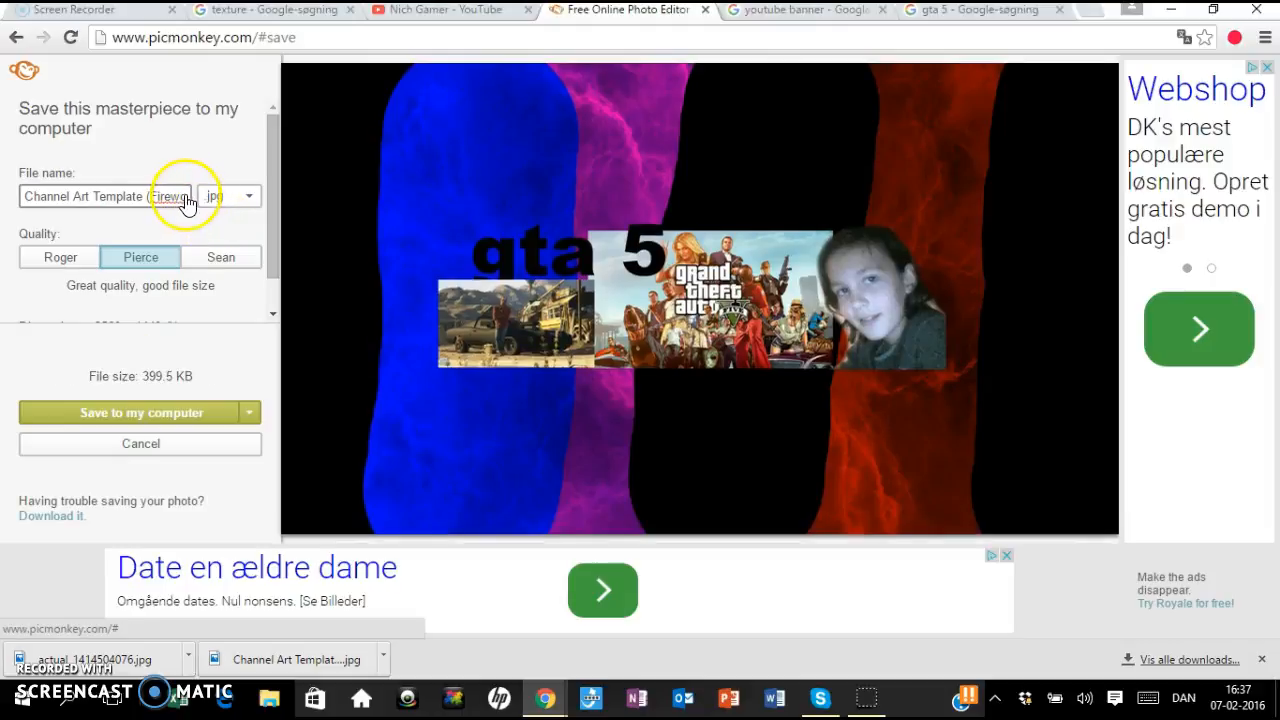
{"action": "left_click", "coordinate": [185, 196]}
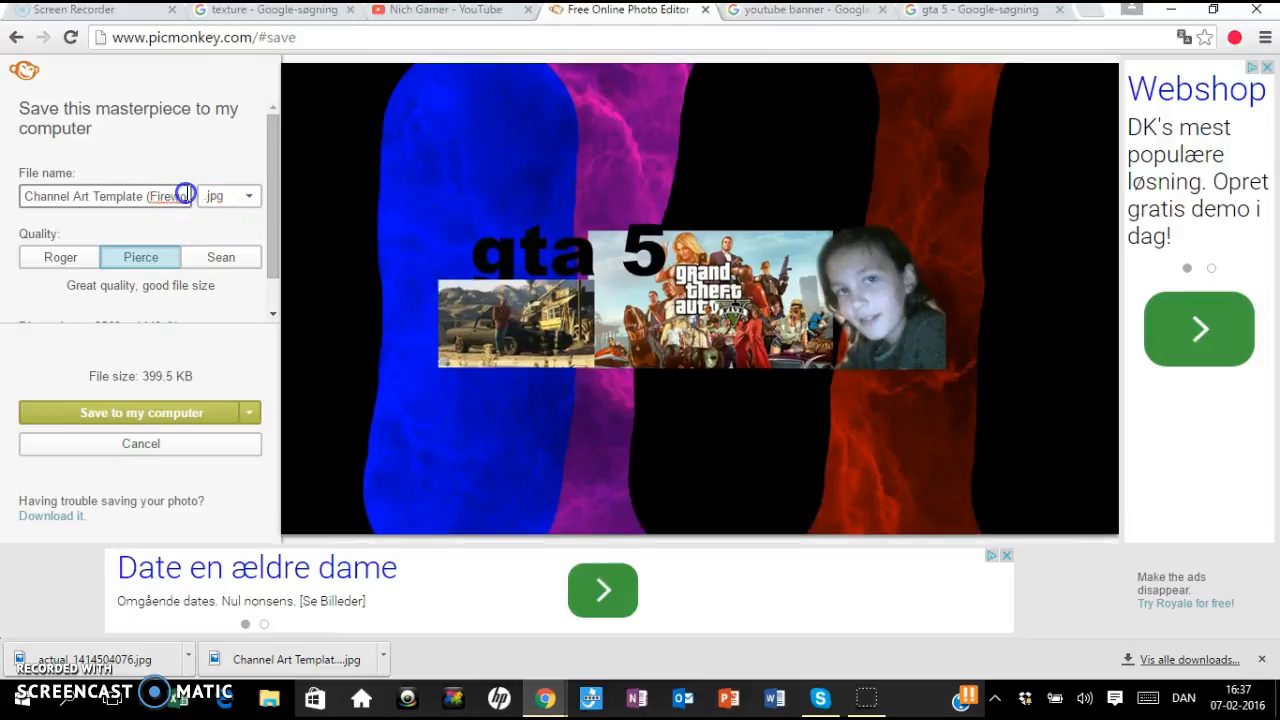
{"action": "key", "text": "BackSpace"}
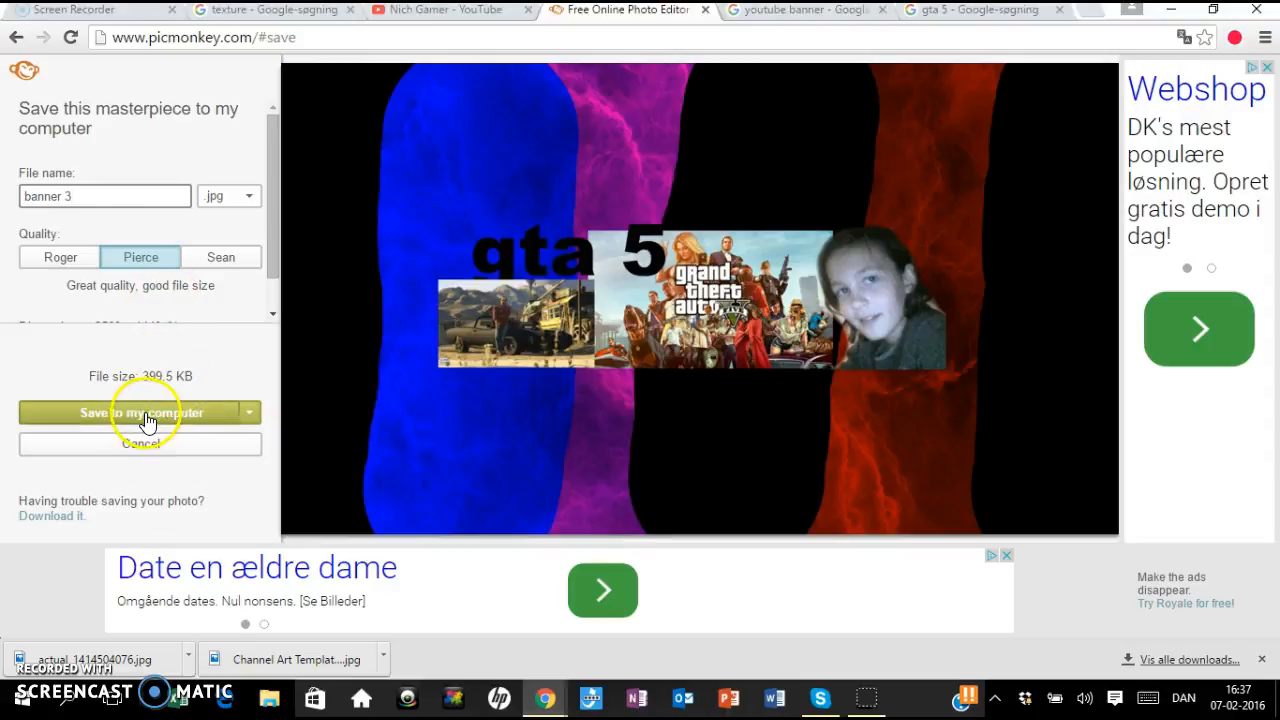
{"action": "left_click", "coordinate": [205, 415]}
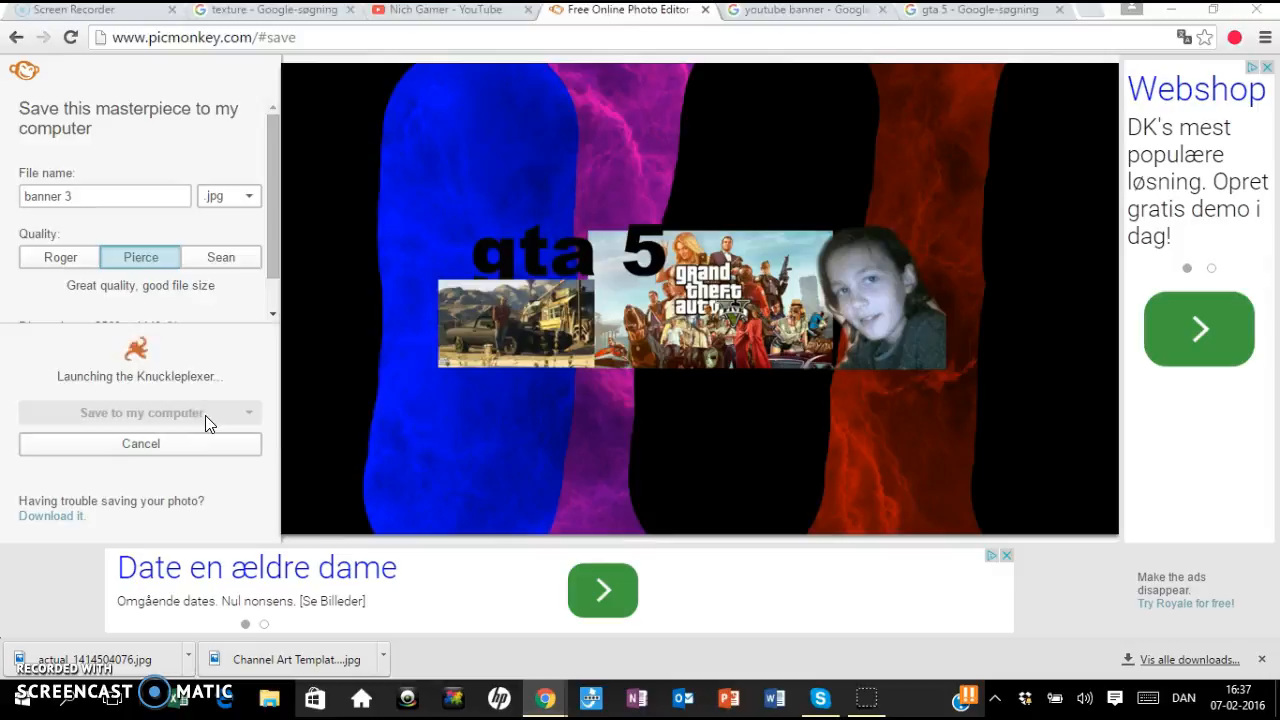
Browse through the network computer's user folders to Billeder > Ny mappe and save banner 3 there as a JPEG image
{"action": "left_click", "coordinate": [43, 314]}
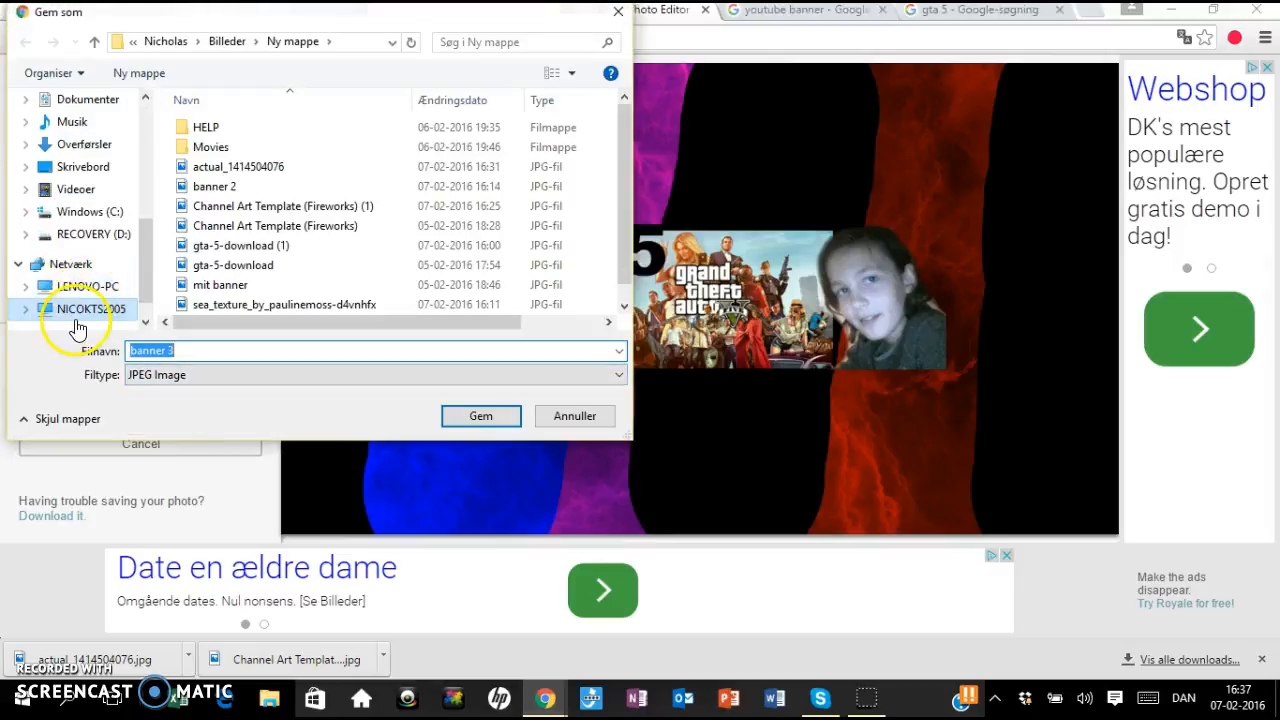
{"action": "left_click", "coordinate": [85, 309]}
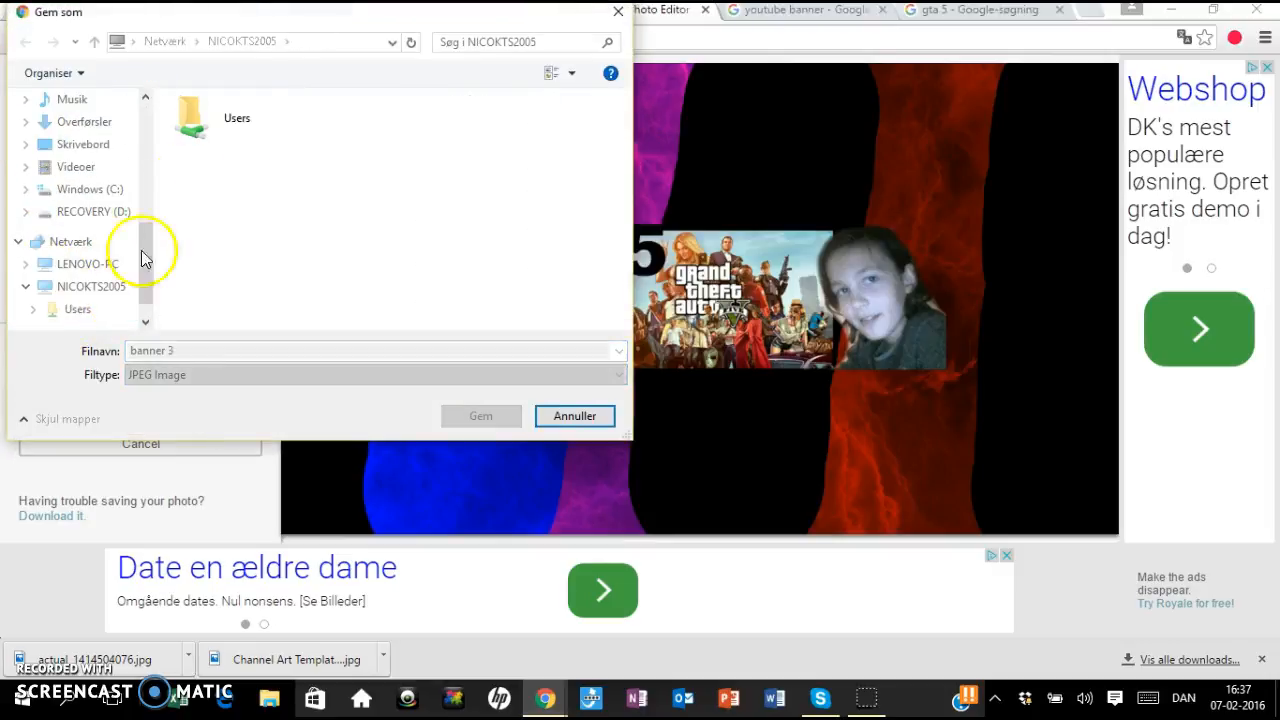
{"action": "left_click", "coordinate": [224, 124]}
{"action": "double_click", "coordinate": [224, 124]}
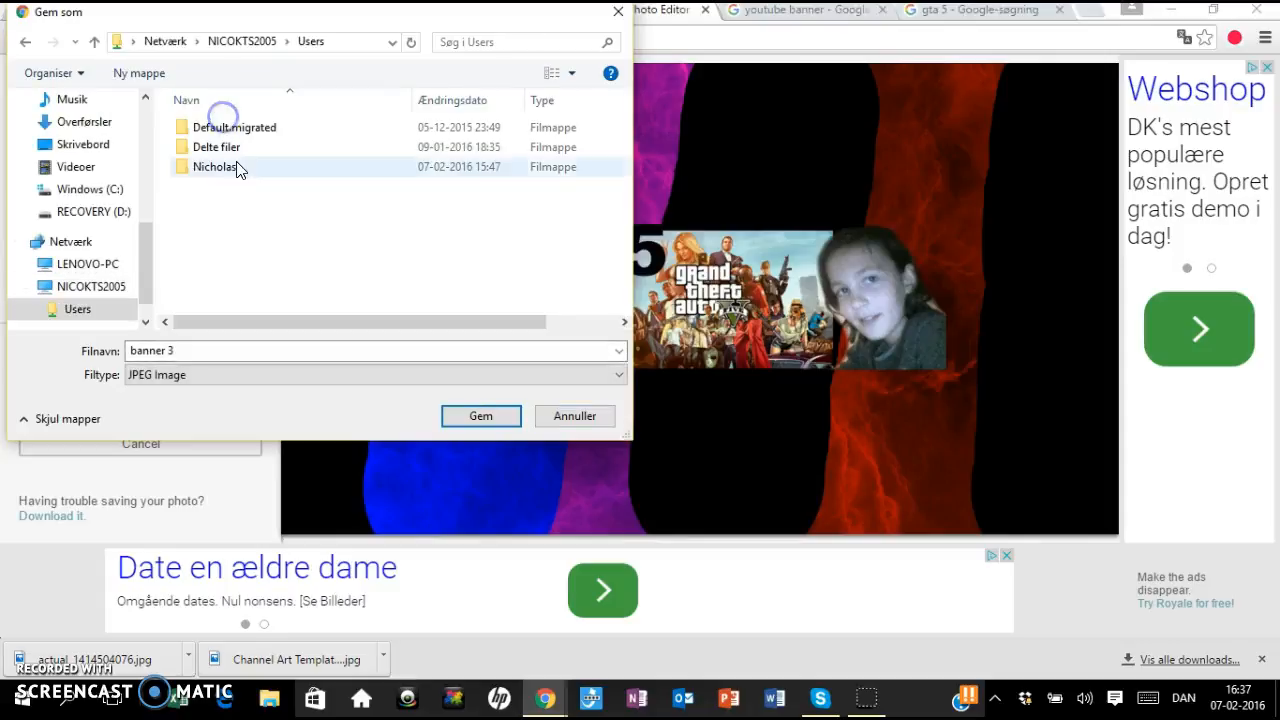
{"action": "double_click", "coordinate": [238, 164]}
{"action": "left_click", "coordinate": [256, 150]}
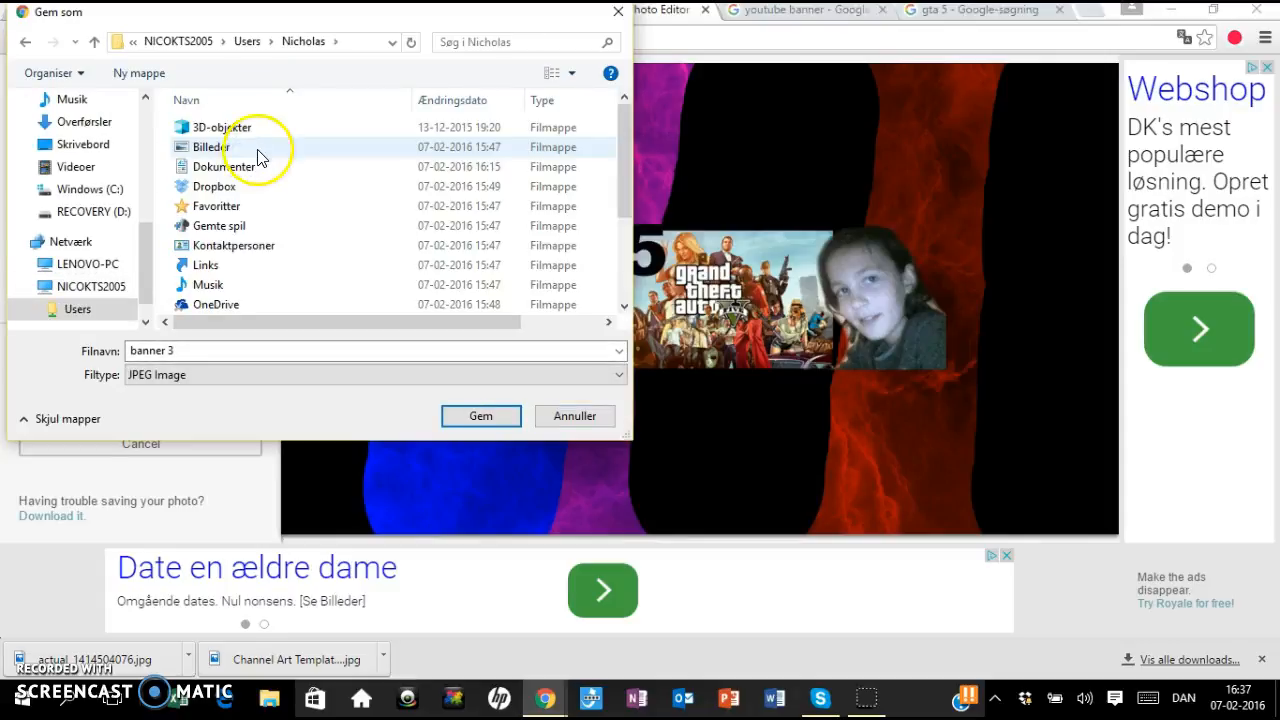
{"action": "left_click", "coordinate": [250, 166]}
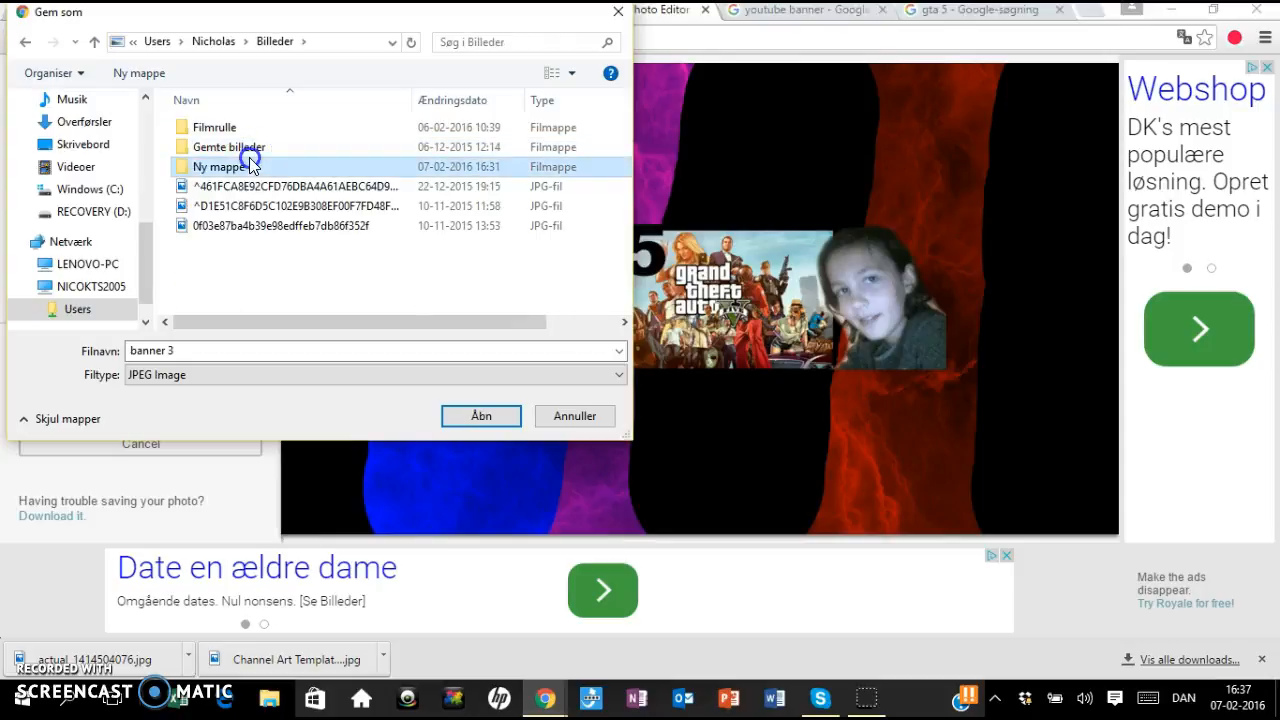
{"action": "double_click", "coordinate": [250, 166]}
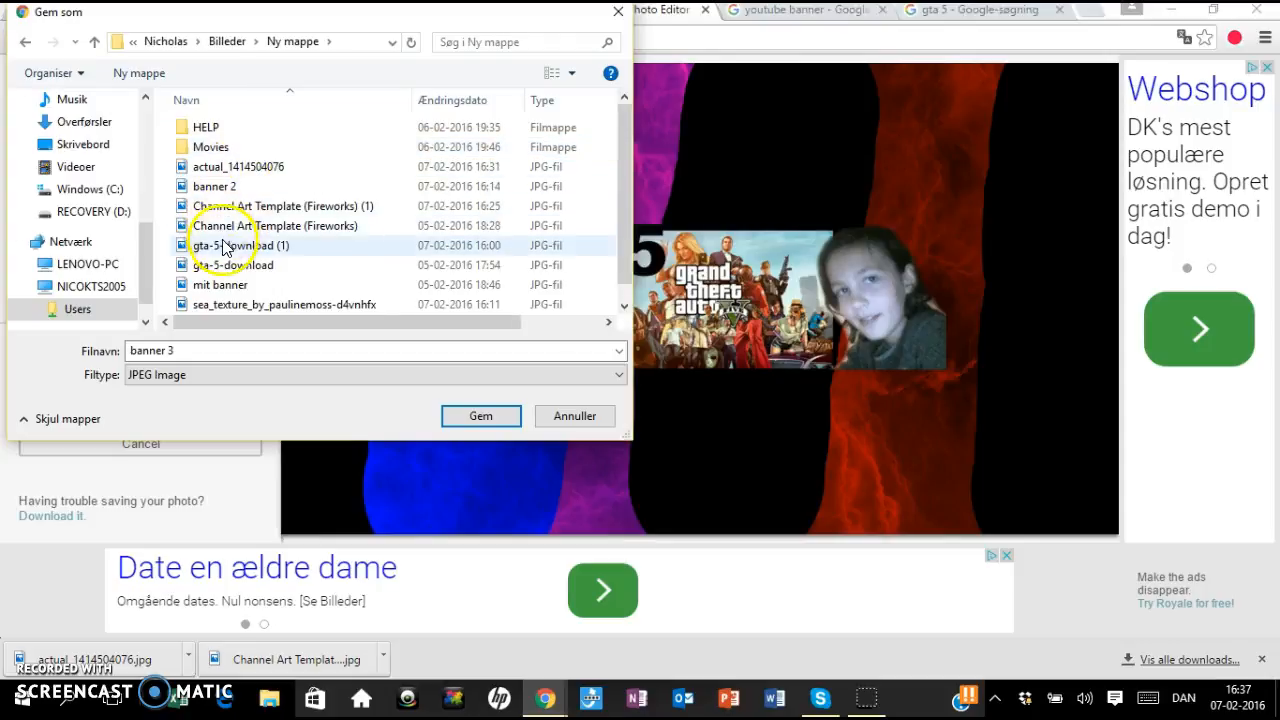
{"action": "scroll", "coordinate": [239, 233], "scroll_direction": "down", "scroll_amount": 1}
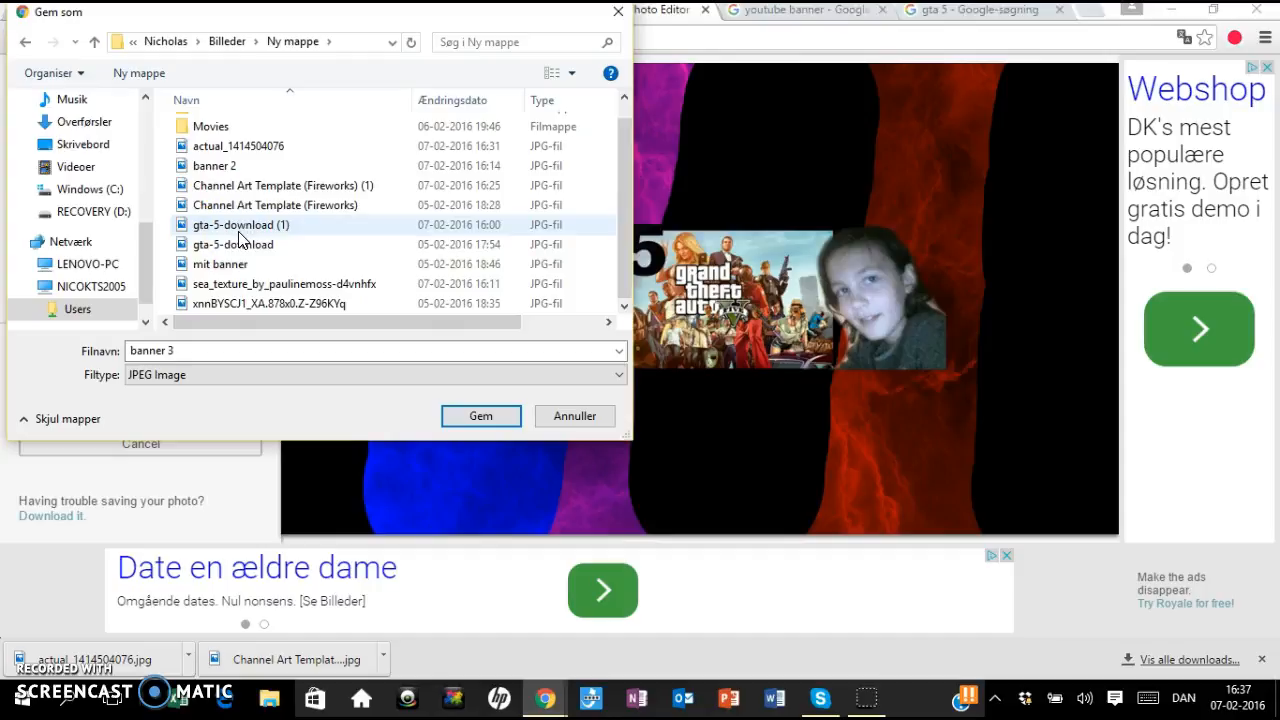
{"action": "scroll", "coordinate": [239, 235], "scroll_direction": "up", "scroll_amount": 1}
{"action": "left_click", "coordinate": [481, 418]}
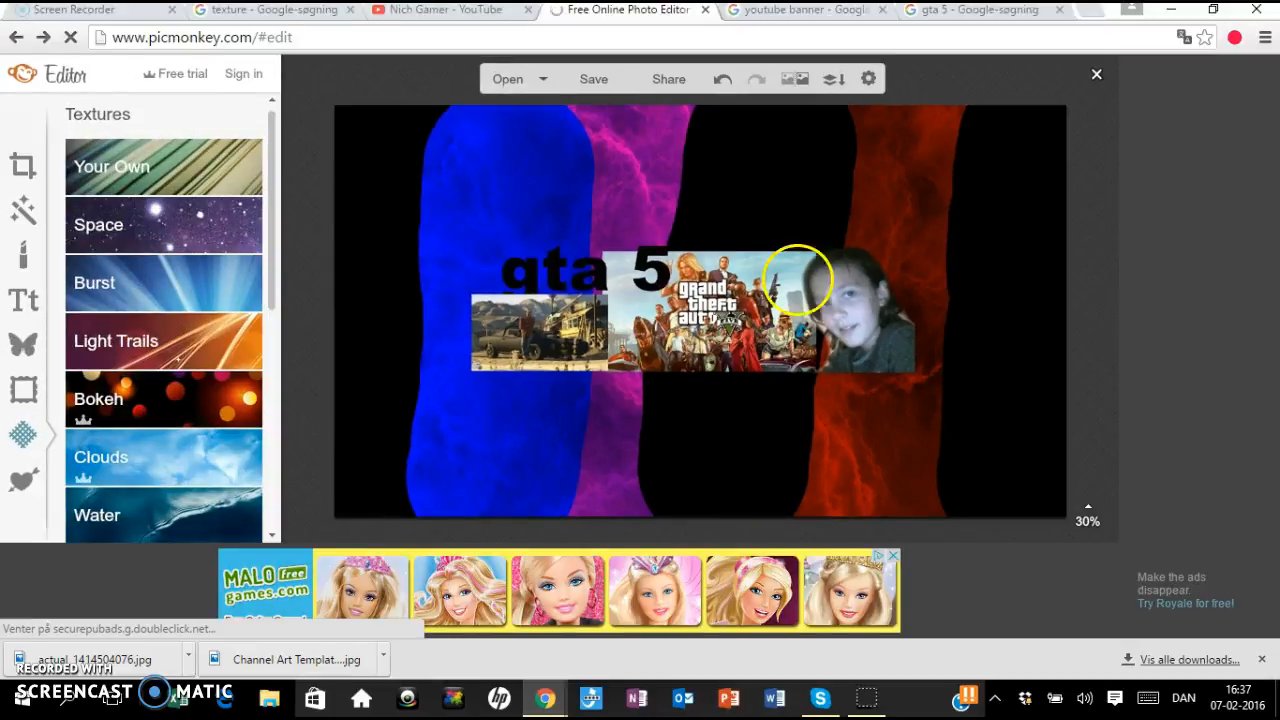
Switch to the YouTube channel page, reopen the channel art upload, and apply banner 3 from Ny mappe as the channel art
{"action": "left_click", "coordinate": [390, 12]}
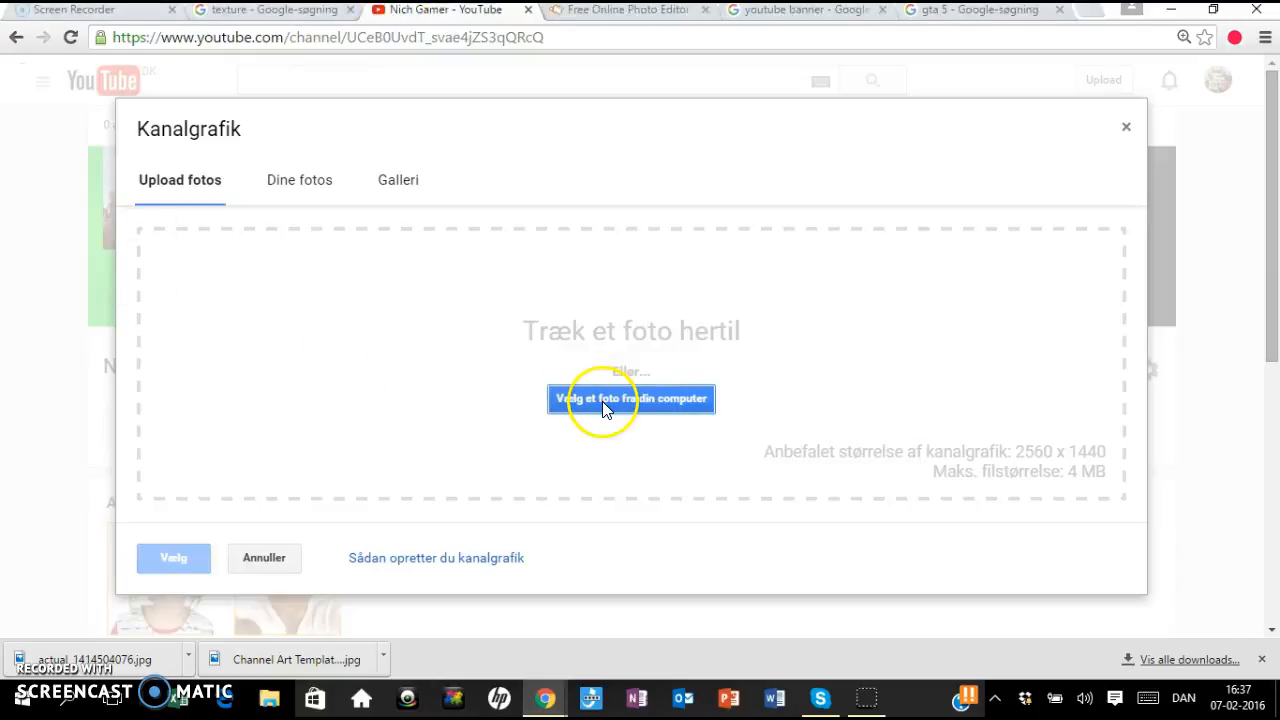
{"action": "left_click", "coordinate": [1126, 129]}
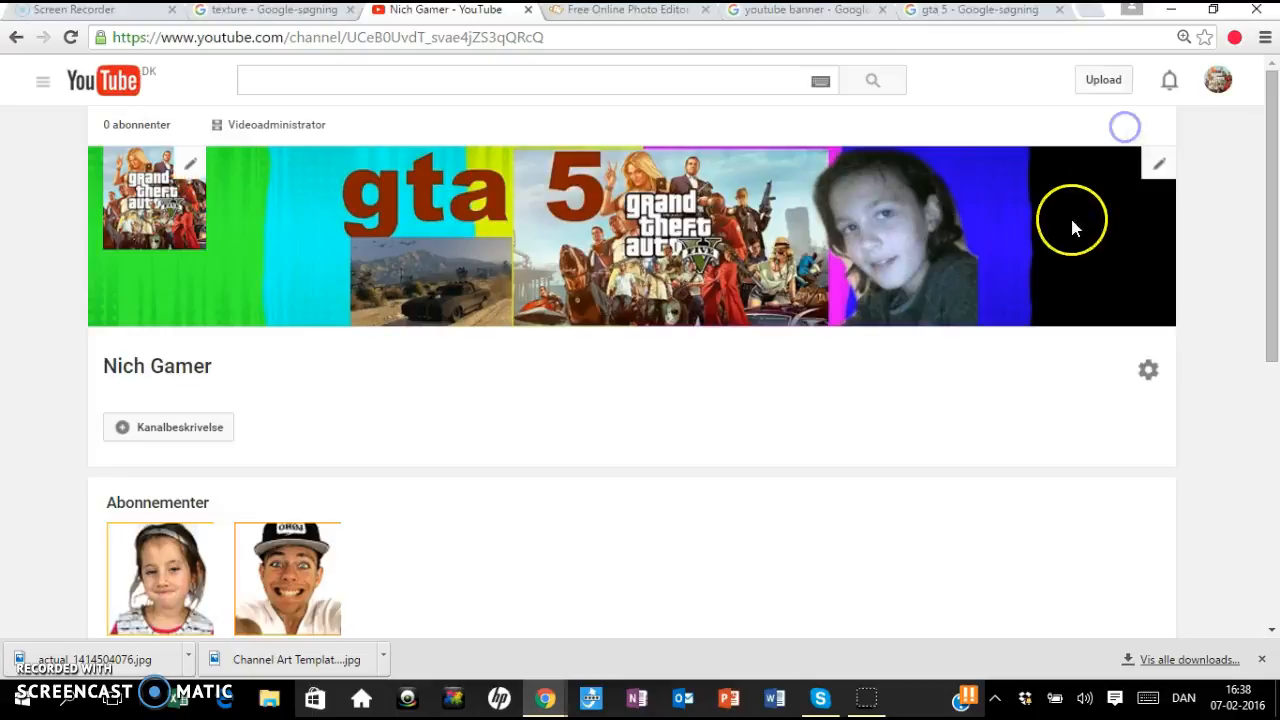
{"action": "left_click", "coordinate": [1113, 207]}
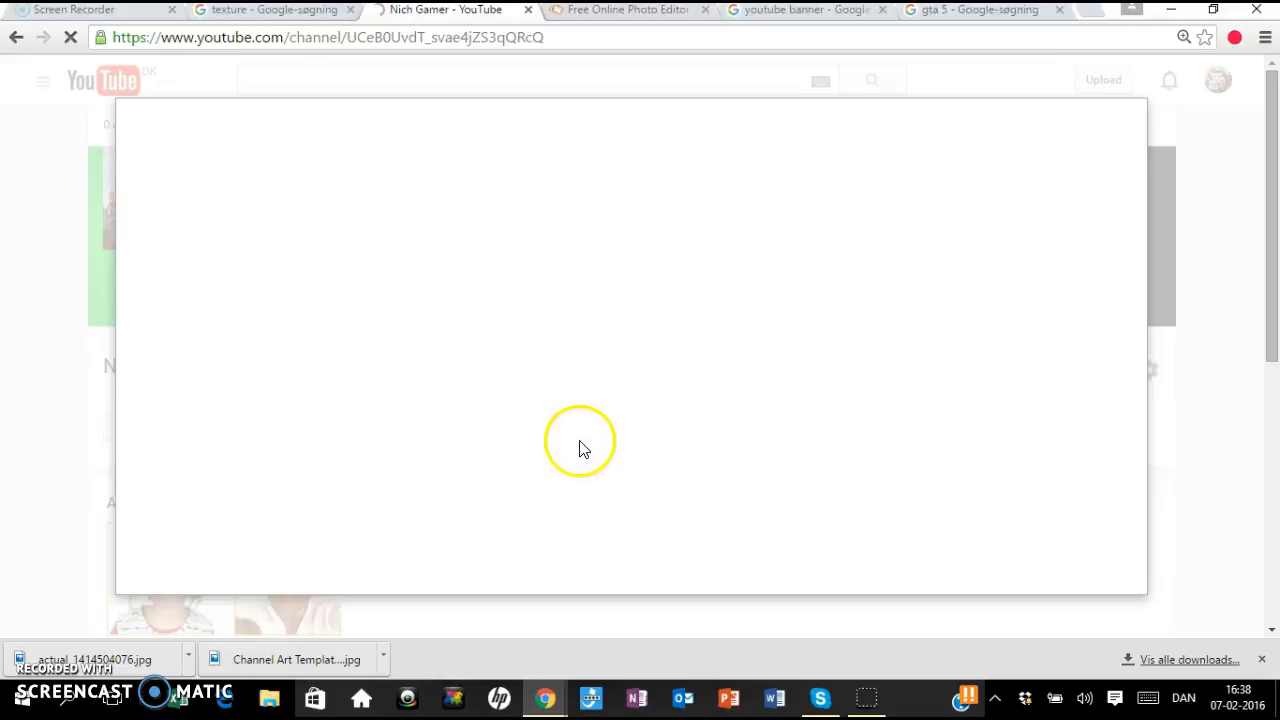
{"action": "left_click", "coordinate": [643, 403]}
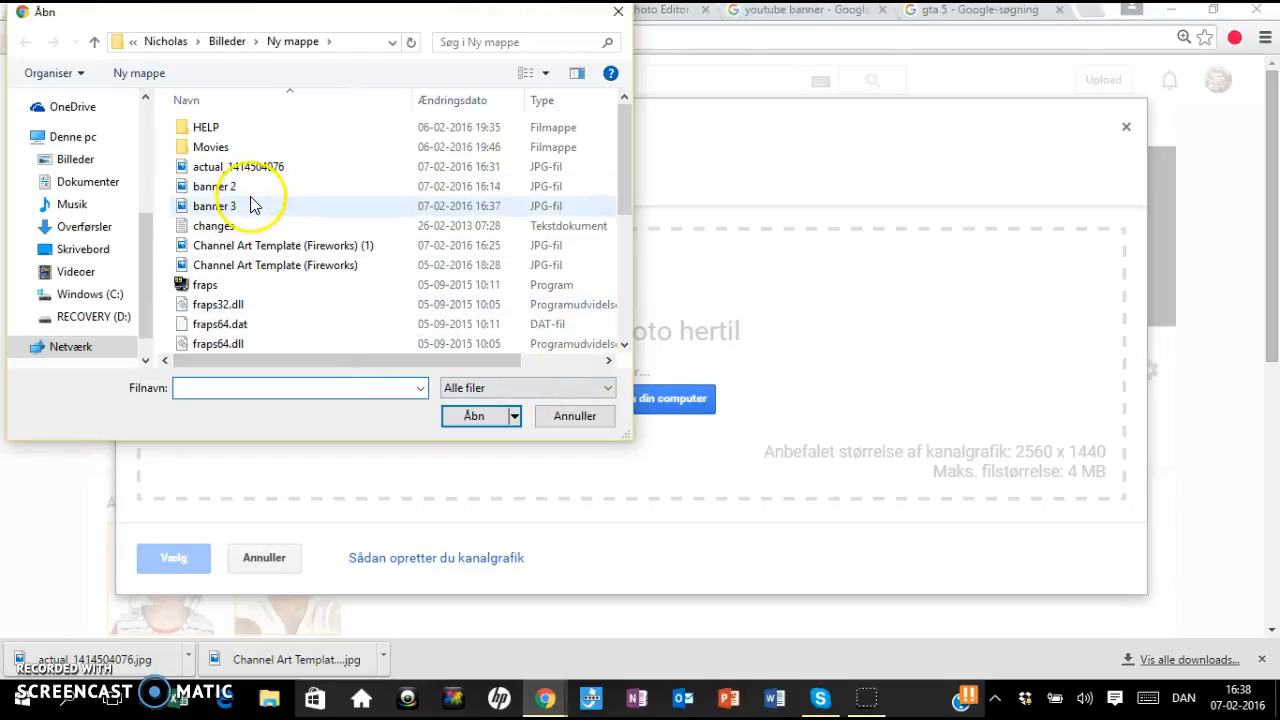
{"action": "double_click", "coordinate": [252, 210]}
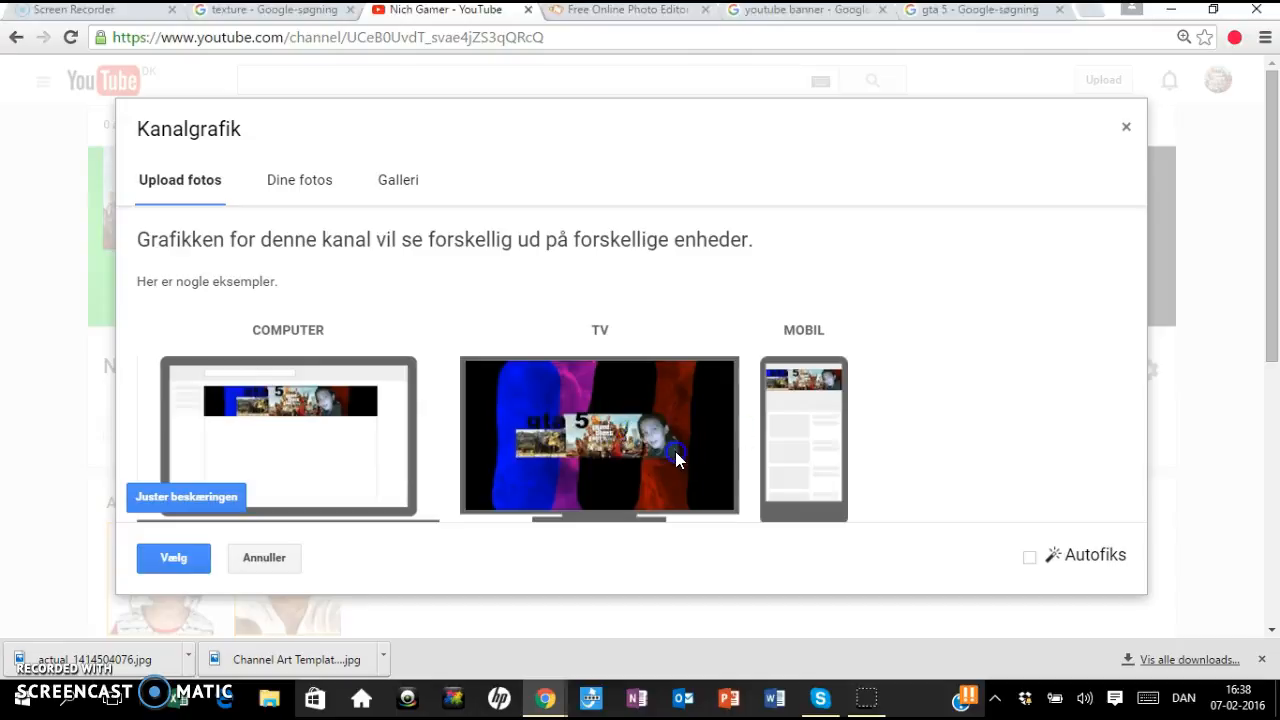
{"action": "left_click", "coordinate": [175, 560]}
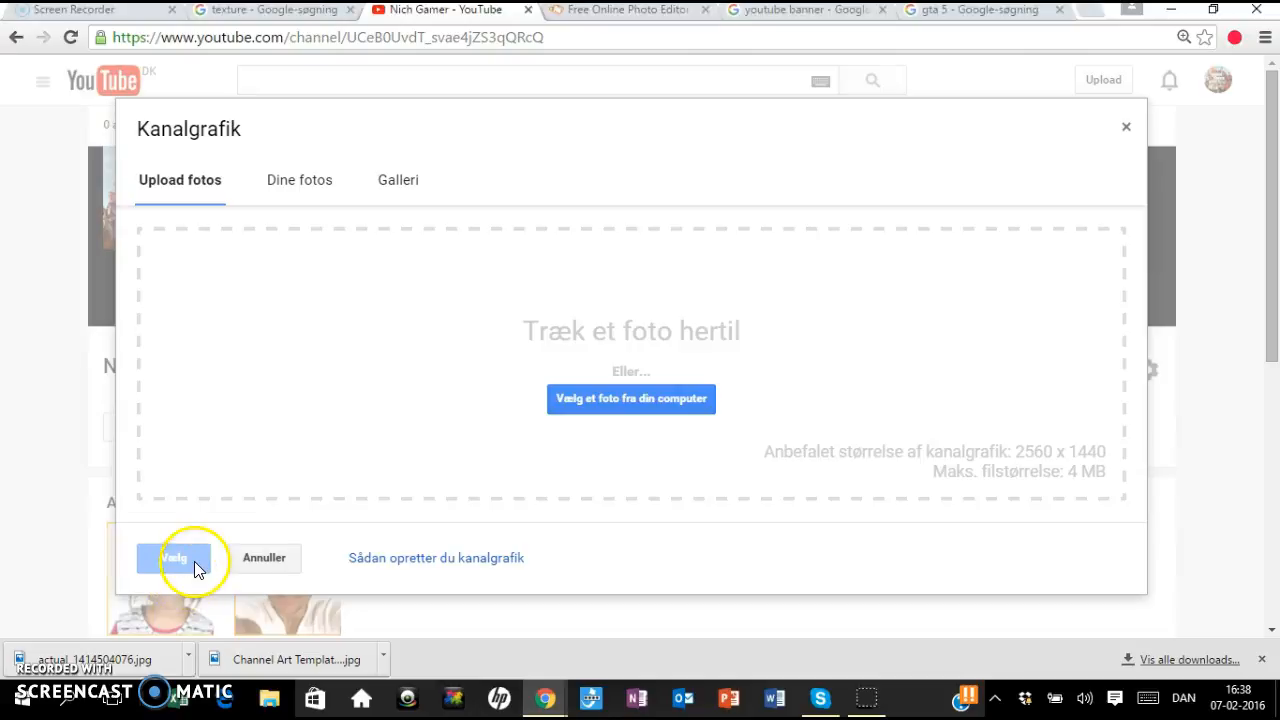
{"action": "left_click", "coordinate": [1128, 132]}
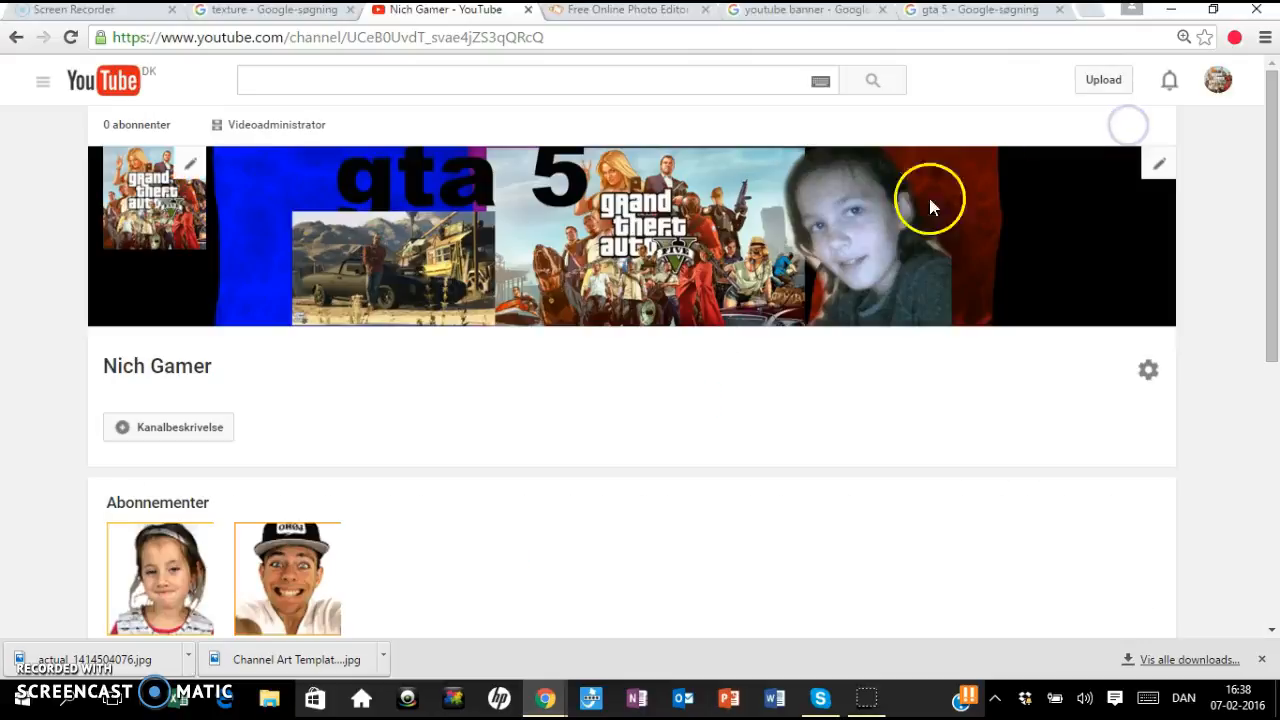